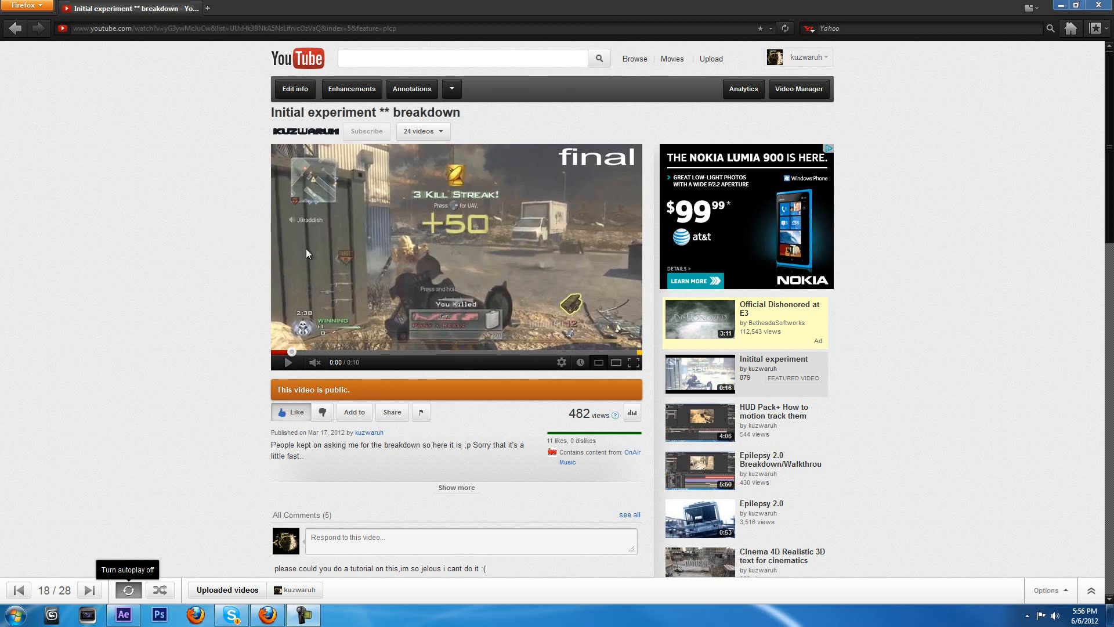
# Step: Play the opening seconds of the "Initial experiment ** breakdown" video to examine the finished effect
pyautogui.click(280, 351)
pyautogui.click(289, 365)
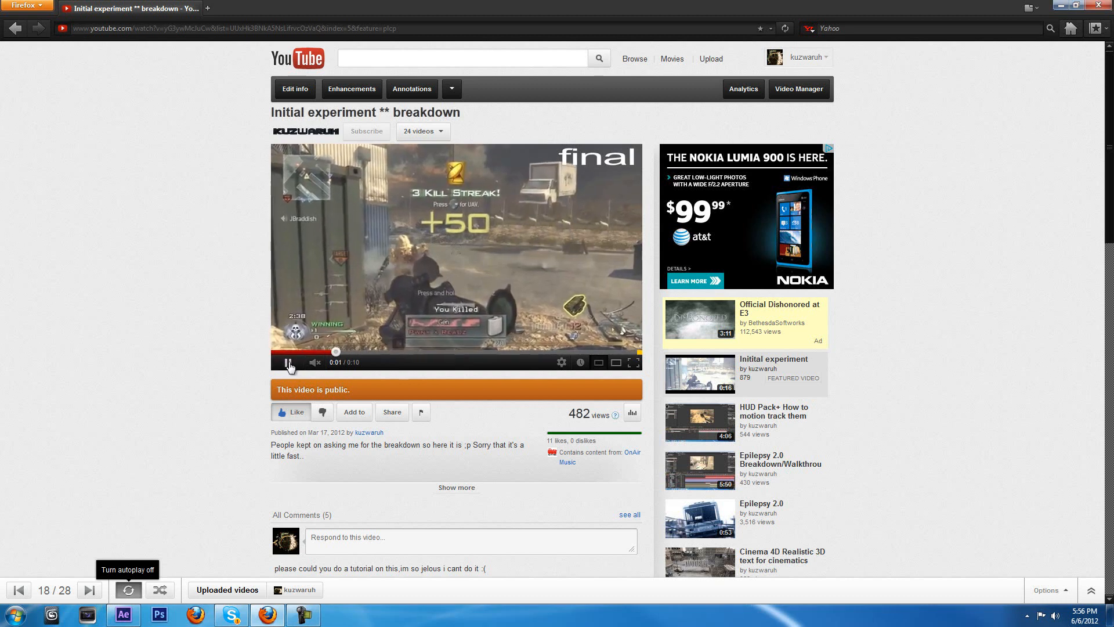
pyautogui.click(289, 365)
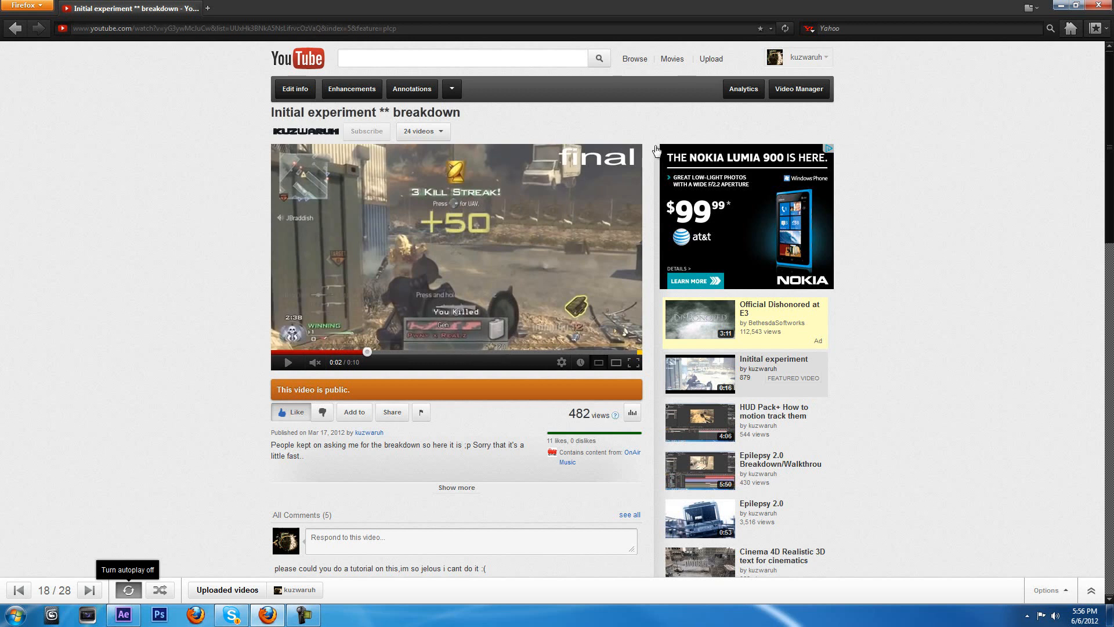
pyautogui.click(289, 351)
pyautogui.click(288, 364)
pyautogui.click(293, 362)
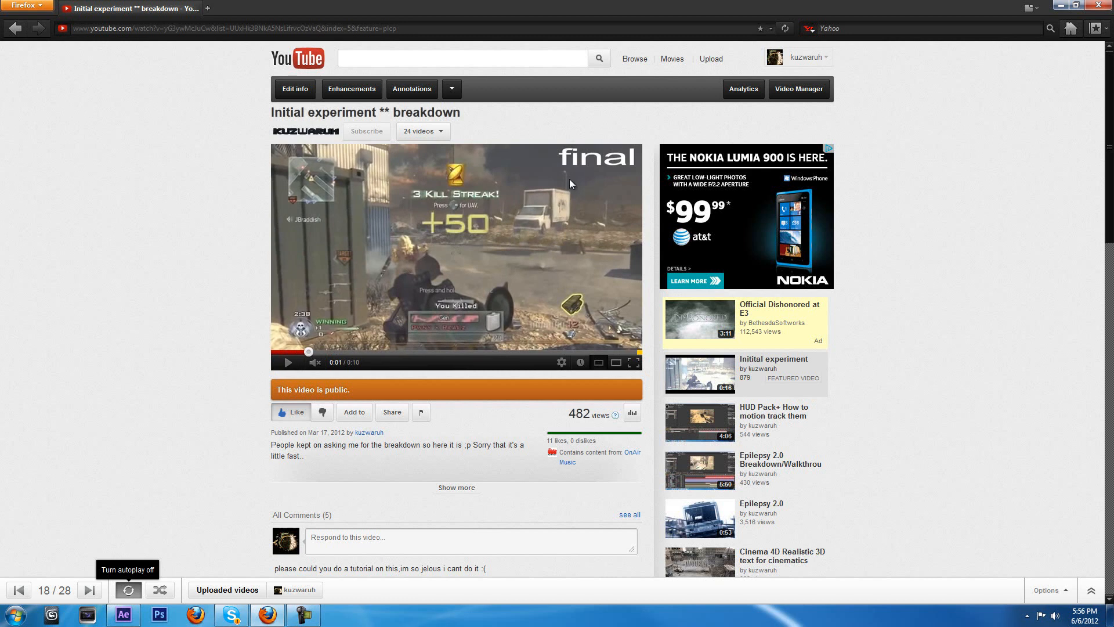
# Step: Switch to After Effects and import the Demo 5man.mp4 clip from the desktop
pyautogui.click(1061, 6)
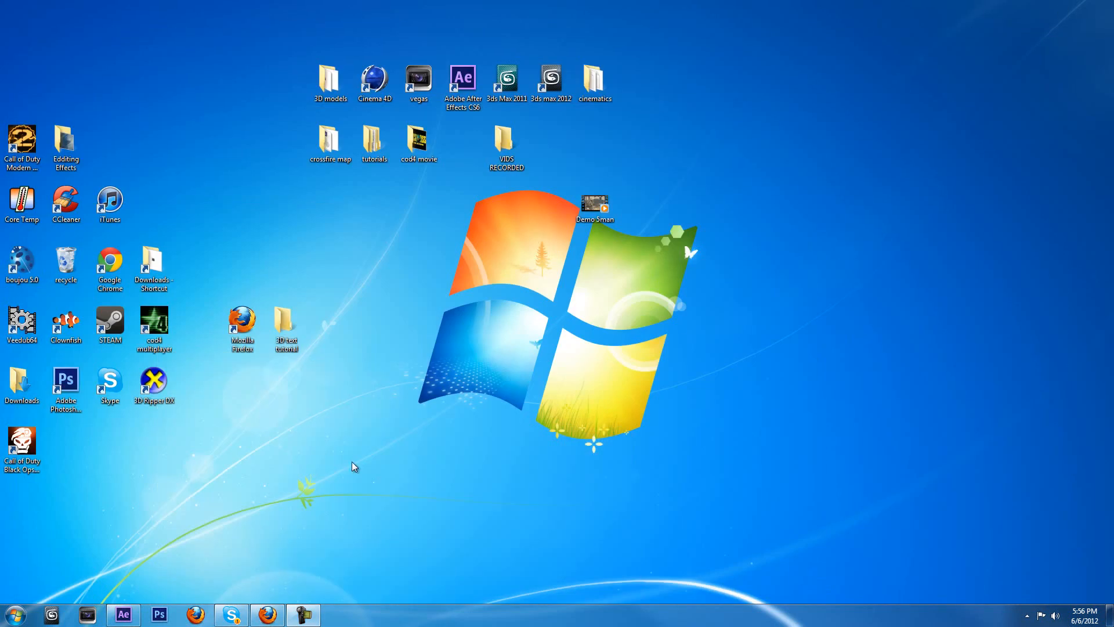
pyautogui.click(124, 614)
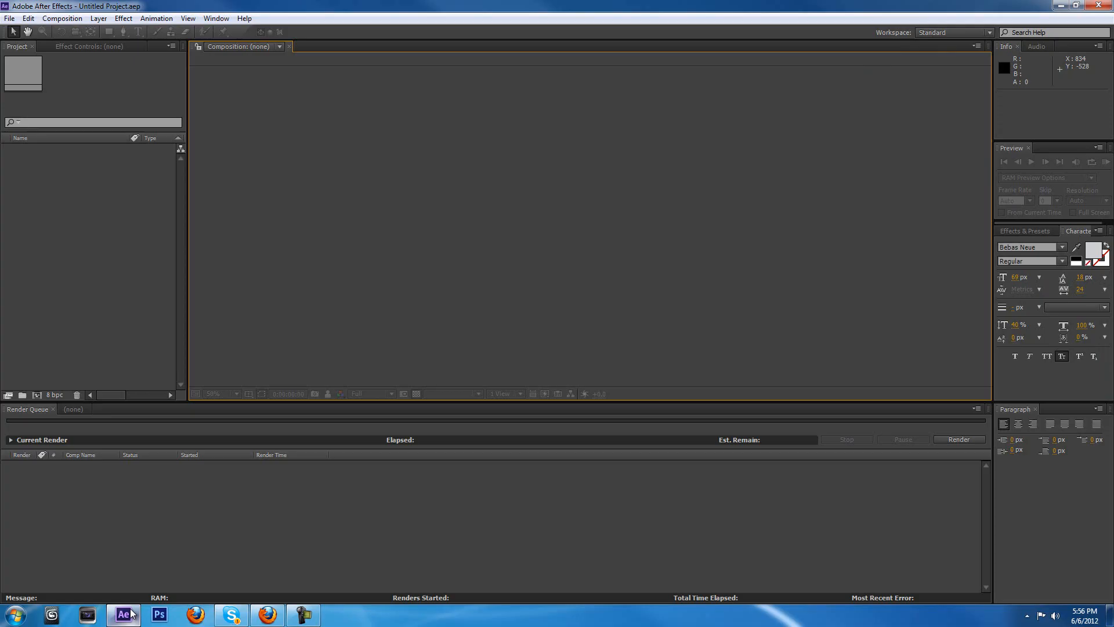
pyautogui.click(74, 408)
pyautogui.click(28, 408)
pyautogui.click(65, 260)
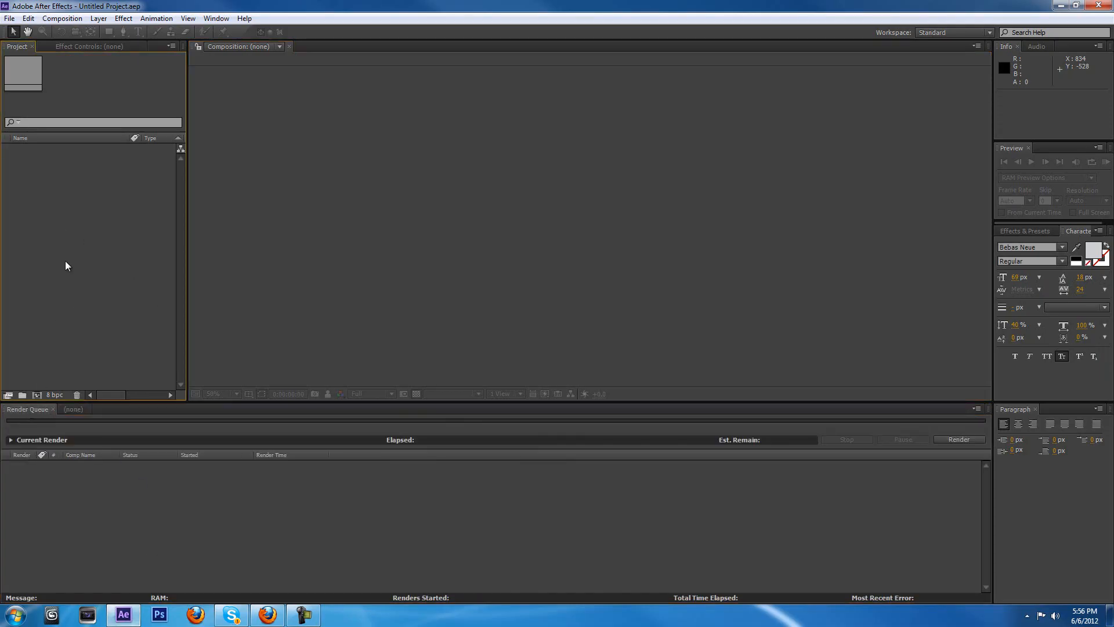
pyautogui.doubleClick(78, 209)
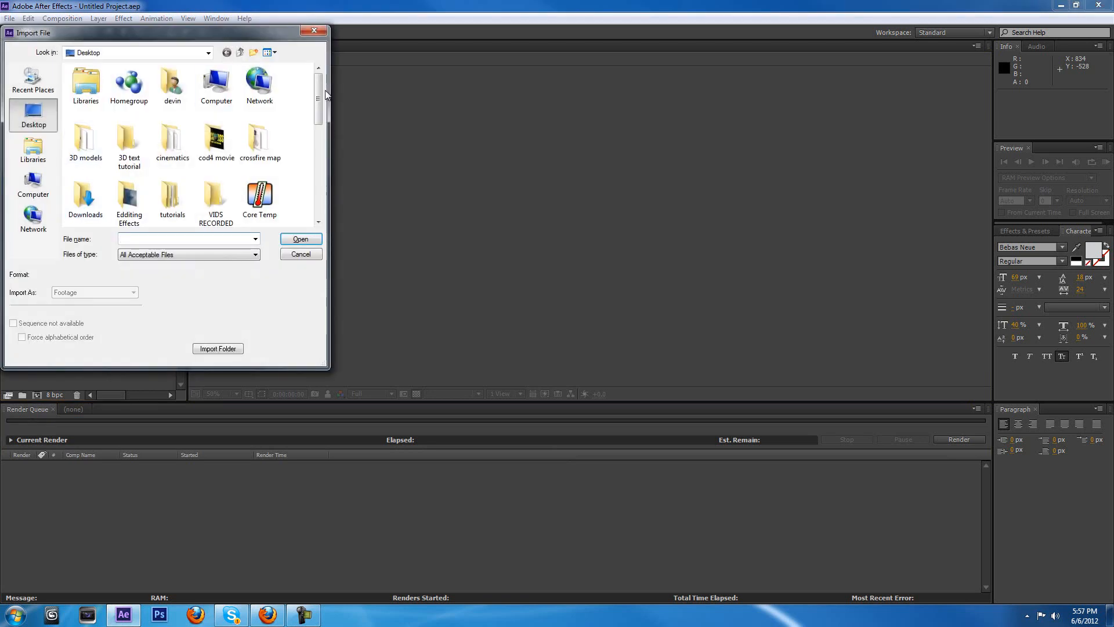
pyautogui.scroll(-3, 319, 98)
pyautogui.doubleClick(173, 113)
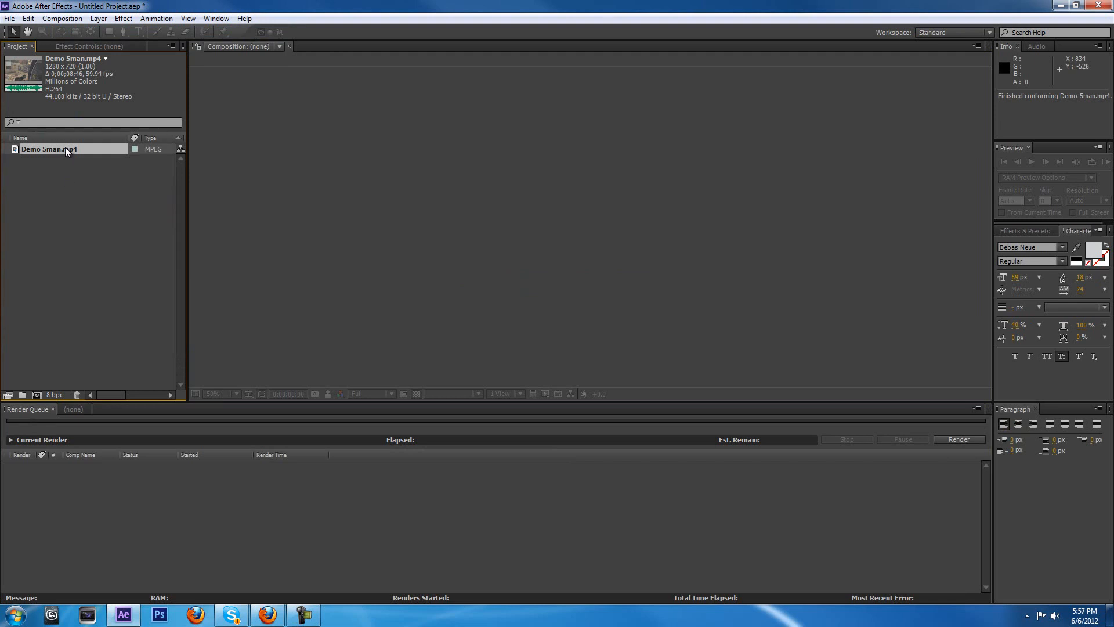
# Step: Create a composition from the Demo 5man.mp4 footage and split its layer at 0;00;03;02
pyautogui.moveTo(64, 147); pyautogui.dragTo(37, 394)
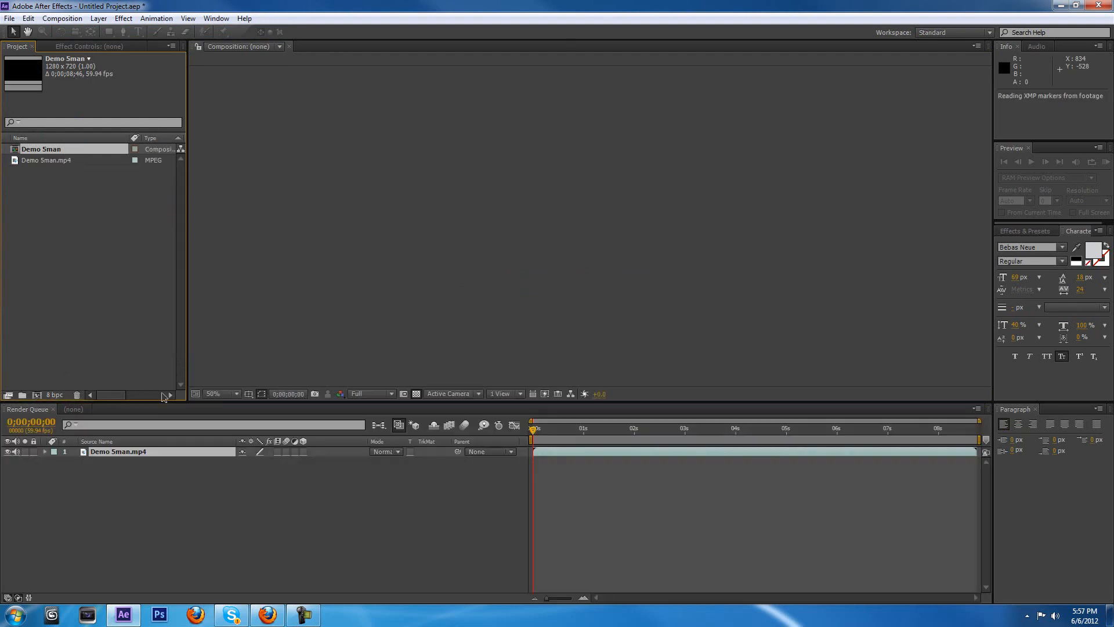
pyautogui.moveTo(534, 431); pyautogui.dragTo(688, 420)
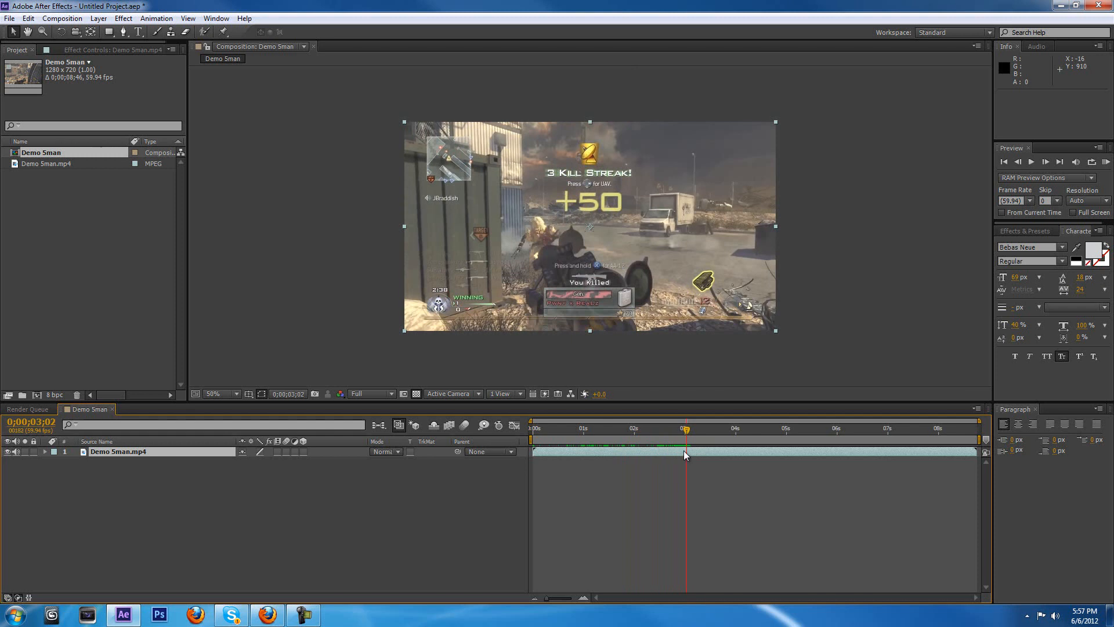
pyautogui.rightClick(684, 450)
pyautogui.click(675, 453)
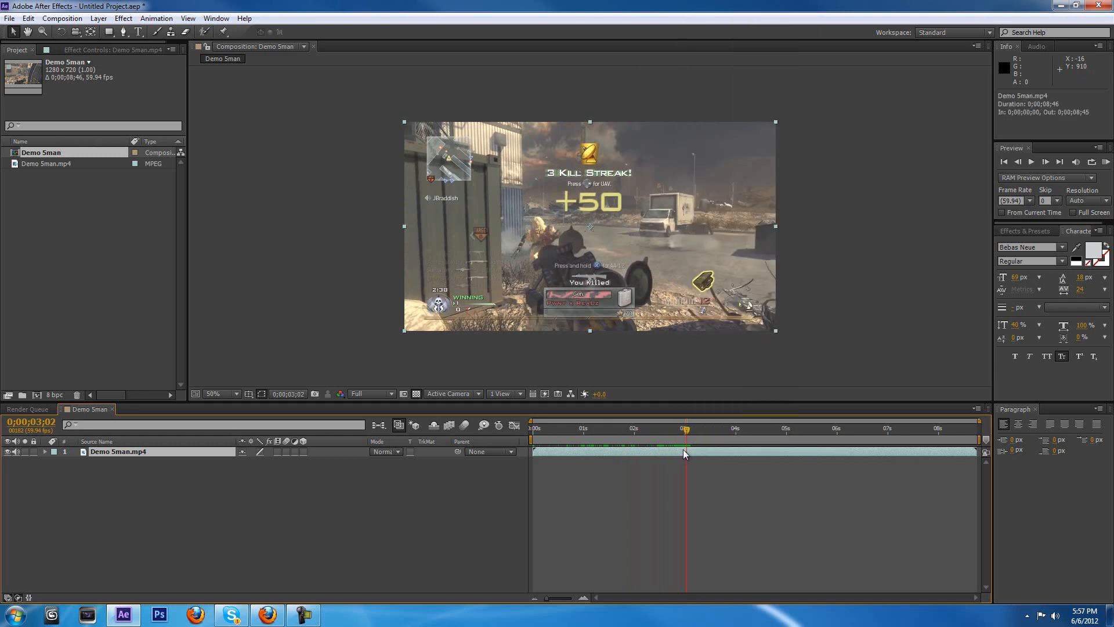
pyautogui.hotkey('ctrl', 'shift', 'd')
# Step: Apply Freeze Frame to the second part of the split clip, starting at 0;00;03;02
pyautogui.rightClick(688, 452)
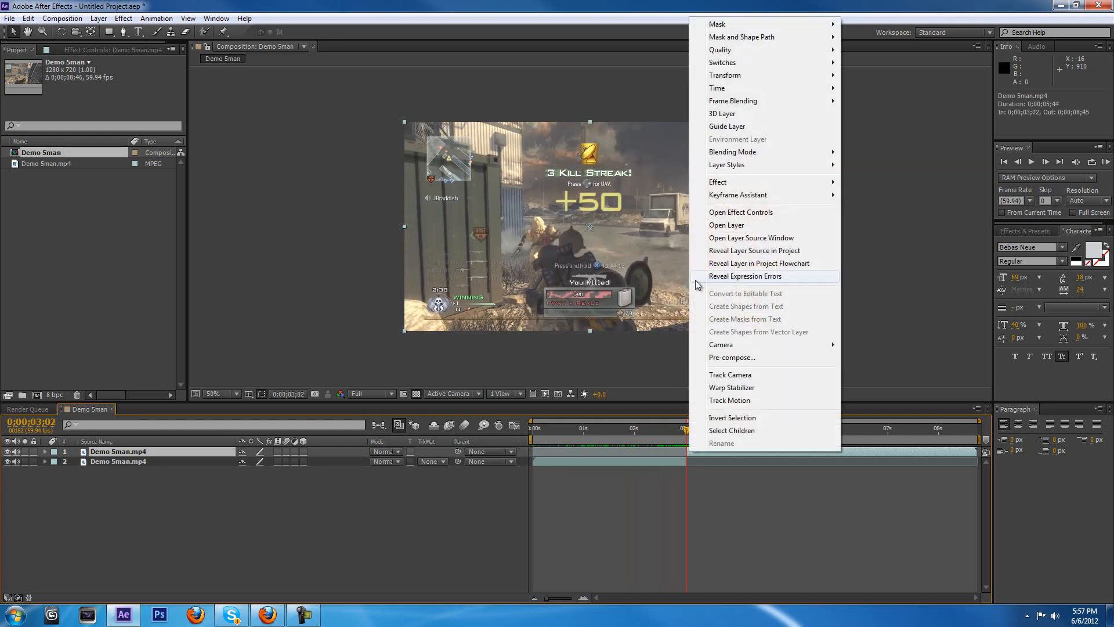
pyautogui.moveTo(730, 90)
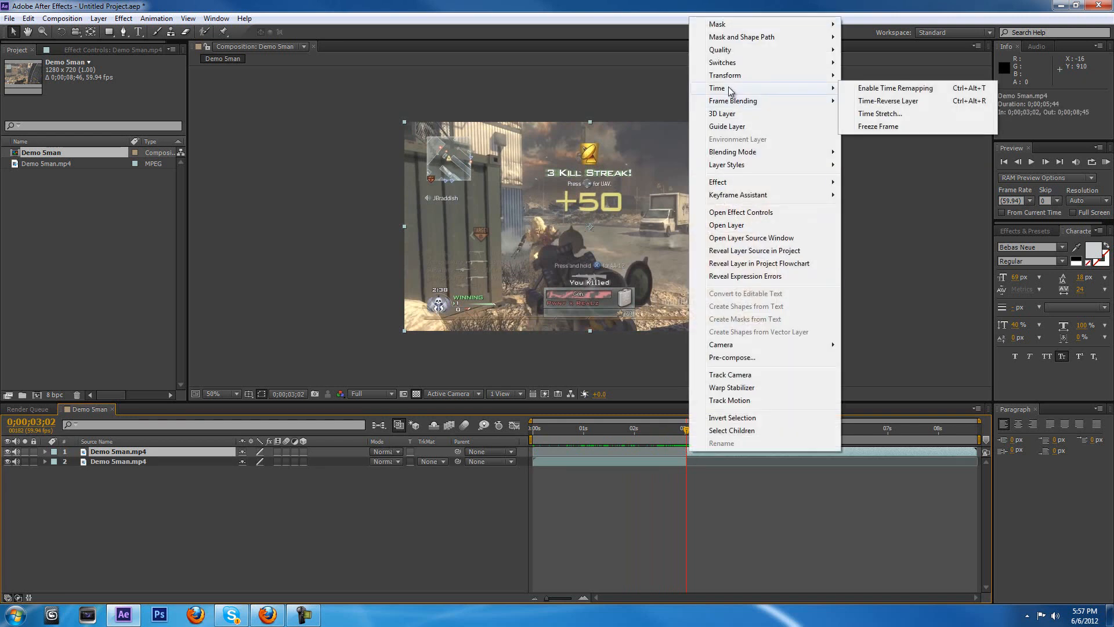
pyautogui.click(881, 126)
pyautogui.moveTo(686, 430)
pyautogui.mouseDown()
pyautogui.moveTo(660, 424)
pyautogui.moveTo(684, 427)
pyautogui.mouseUp()
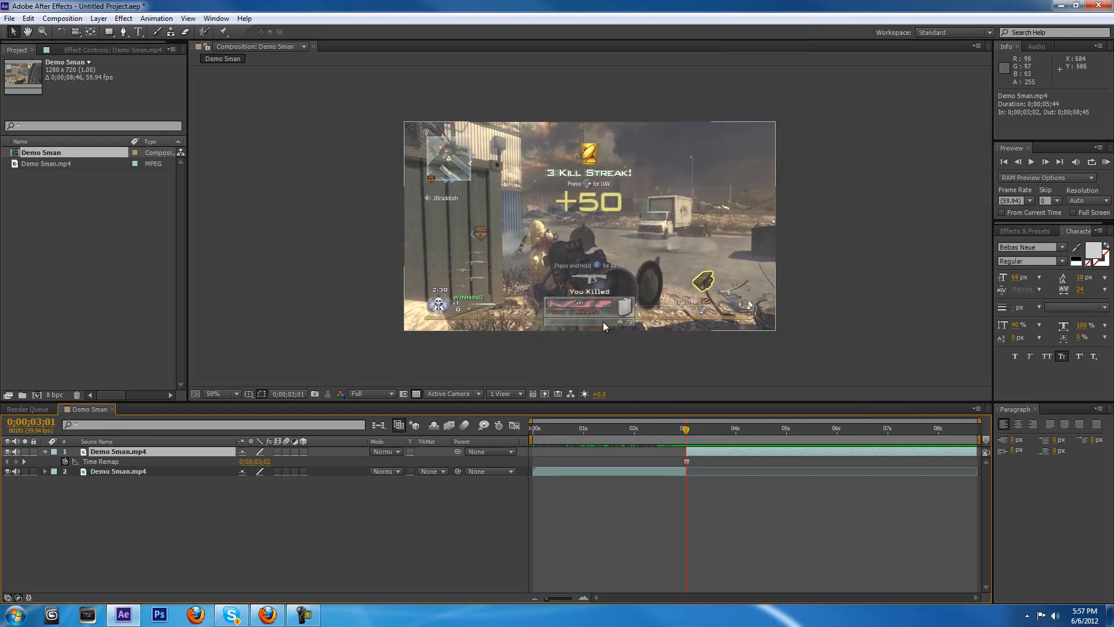
pyautogui.click(688, 468)
pyautogui.click(690, 450)
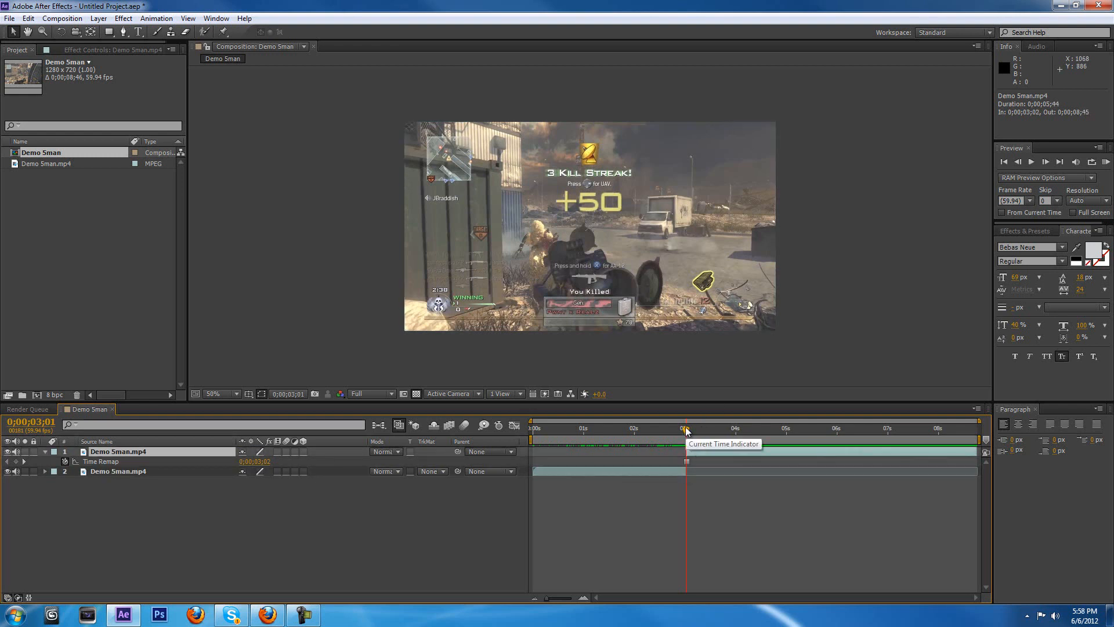
# Step: Start the work area at 0;00;03;02 and trim the composition to it
pyautogui.moveTo(532, 445); pyautogui.dragTo(681, 445)
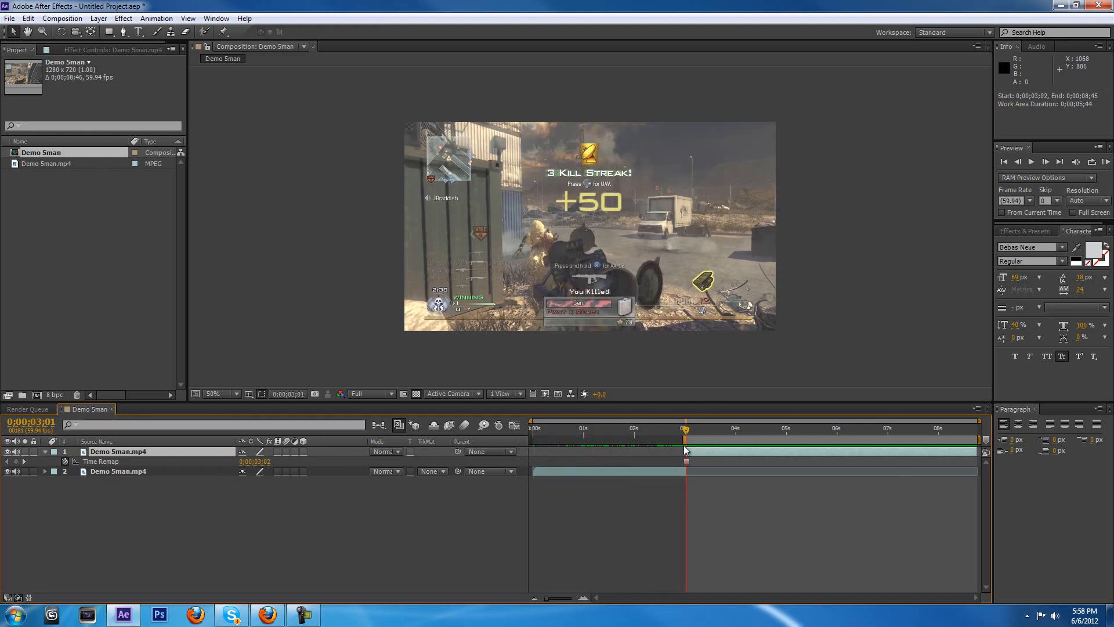
pyautogui.click(61, 18)
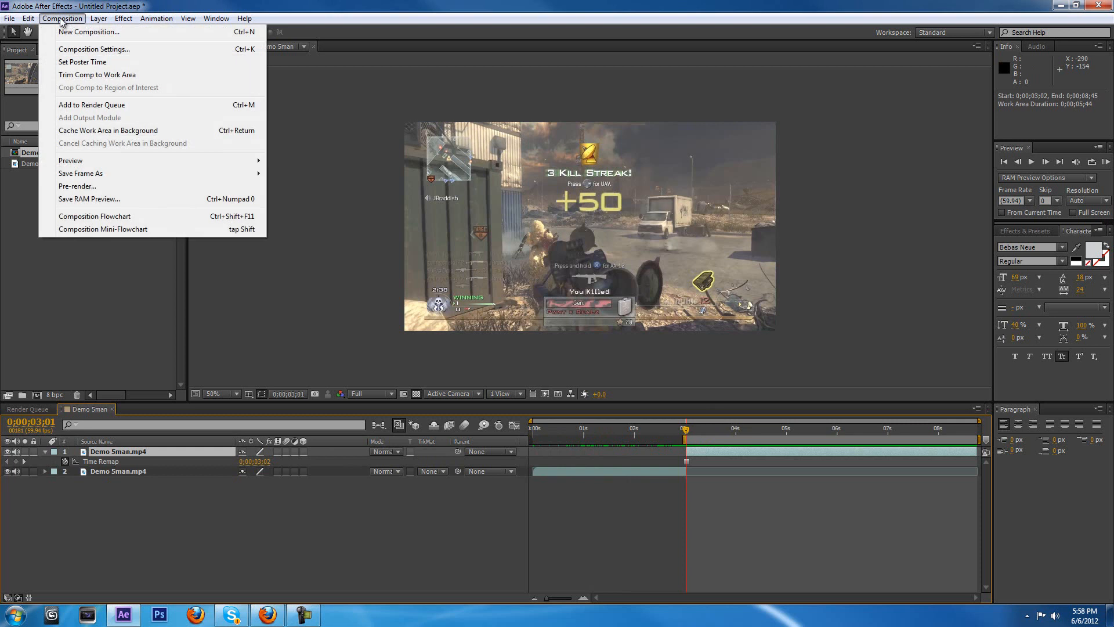
pyautogui.click(129, 76)
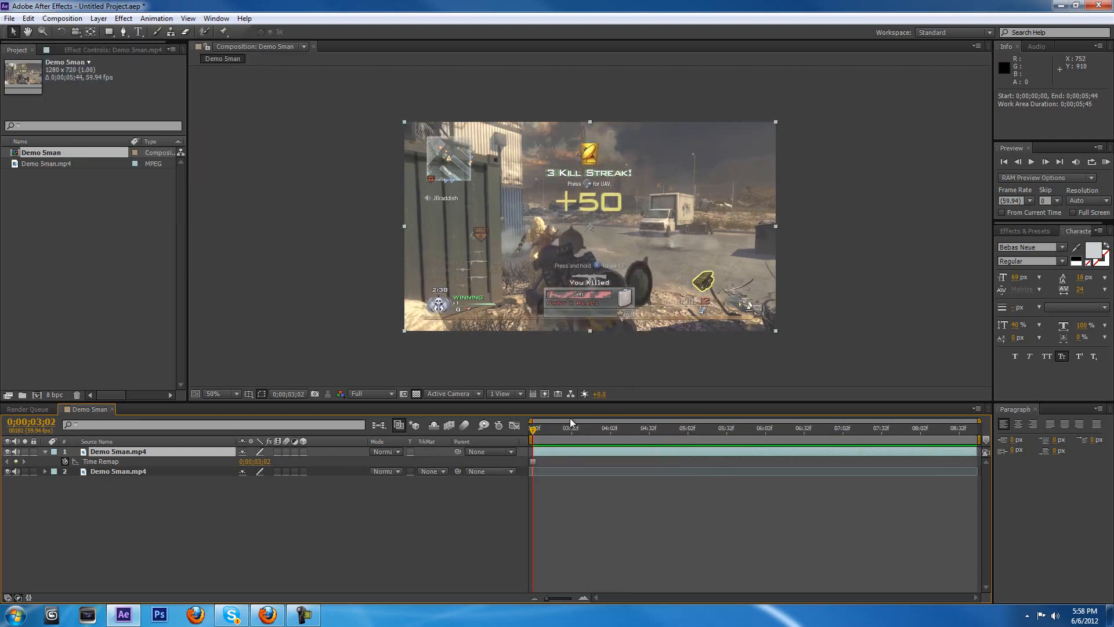
# Step: Delete the unfrozen first part of the clip from the timeline and scrub through the remaining freeze frame
pyautogui.moveTo(532, 431); pyautogui.dragTo(536, 433)
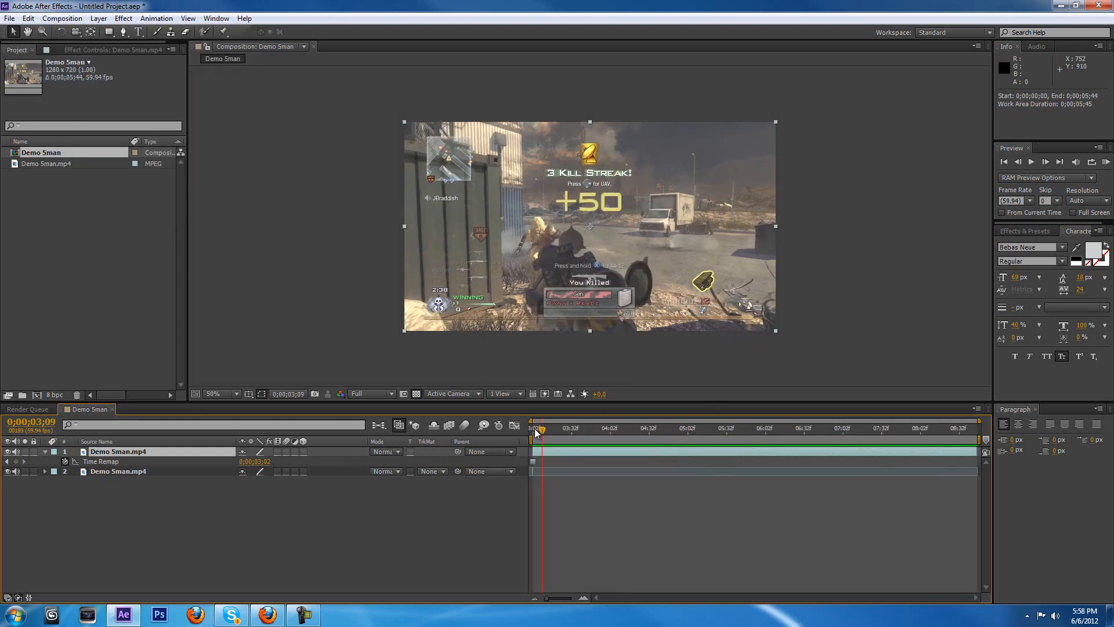
pyautogui.click(137, 471)
pyautogui.press('Delete')
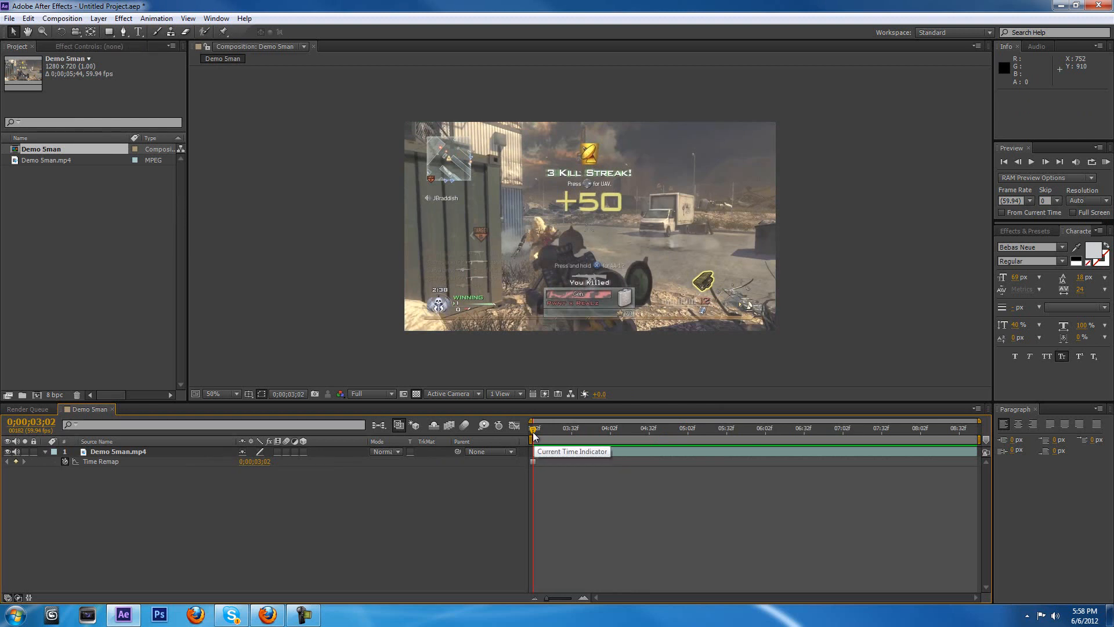
pyautogui.moveTo(534, 432); pyautogui.dragTo(561, 428)
pyautogui.moveTo(672, 428); pyautogui.dragTo(530, 430)
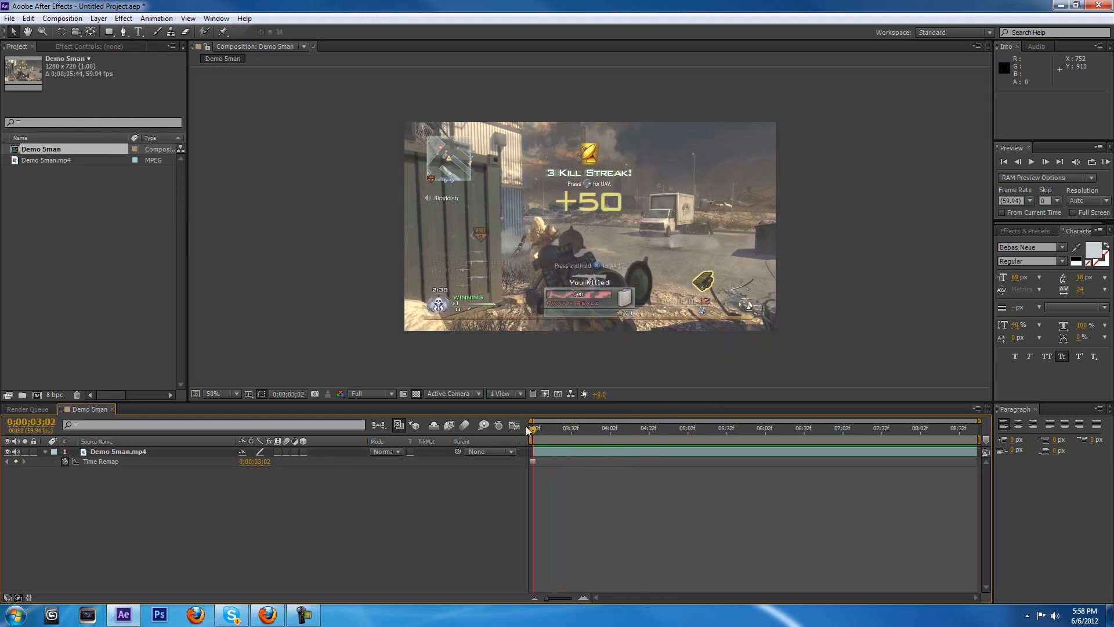
# Step: Rename the frozen clip layer to mainclip
pyautogui.moveTo(570, 185); pyautogui.dragTo(564, 181)
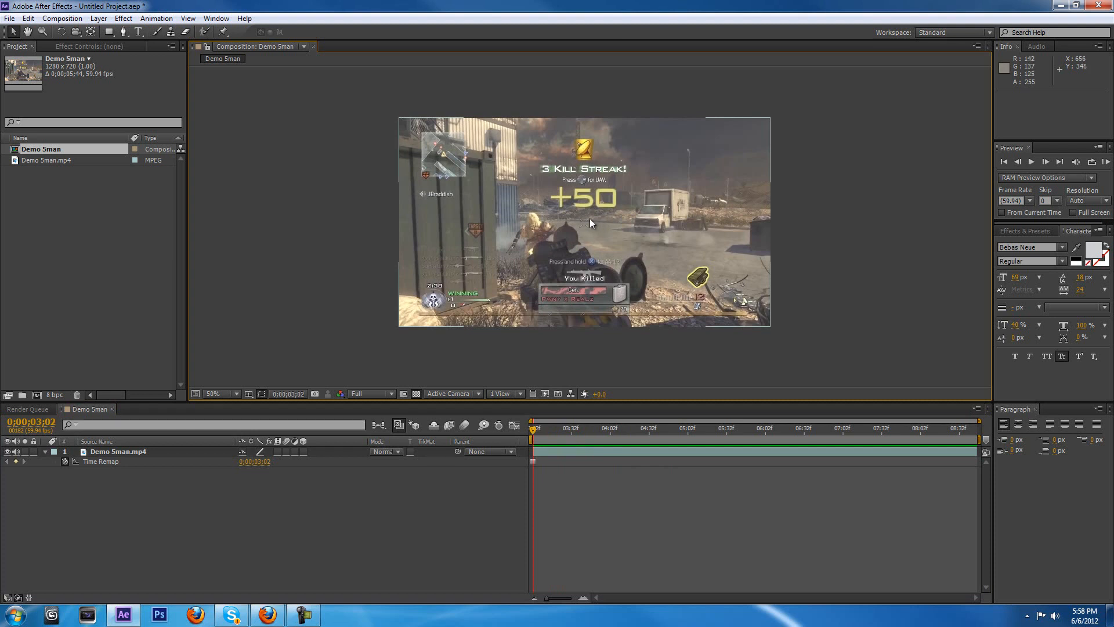
pyautogui.moveTo(591, 215); pyautogui.dragTo(587, 222)
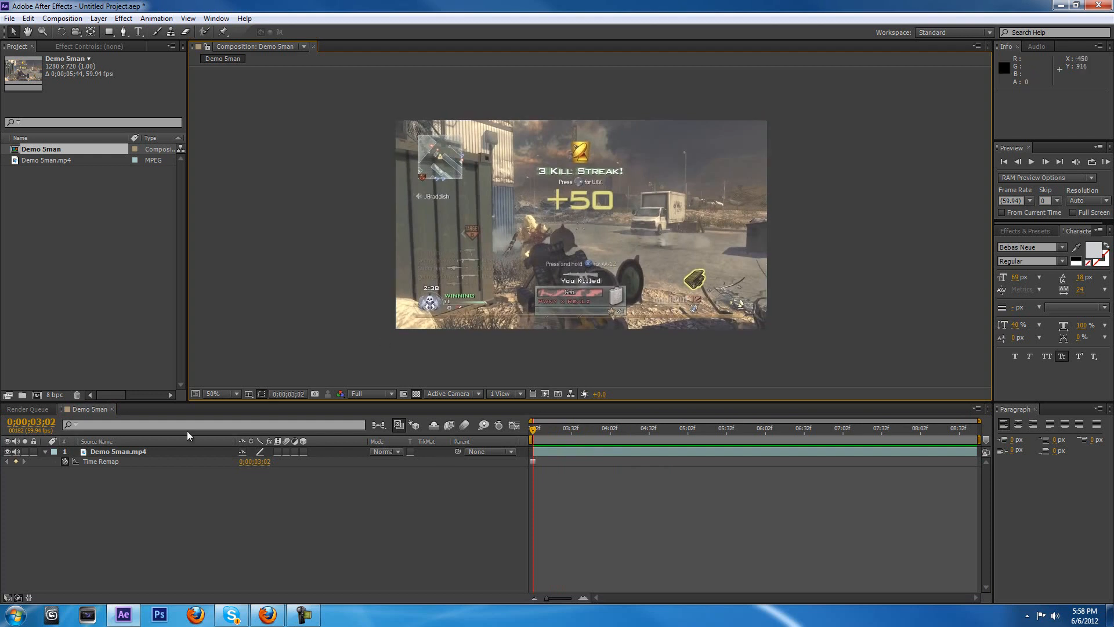
pyautogui.click(132, 451)
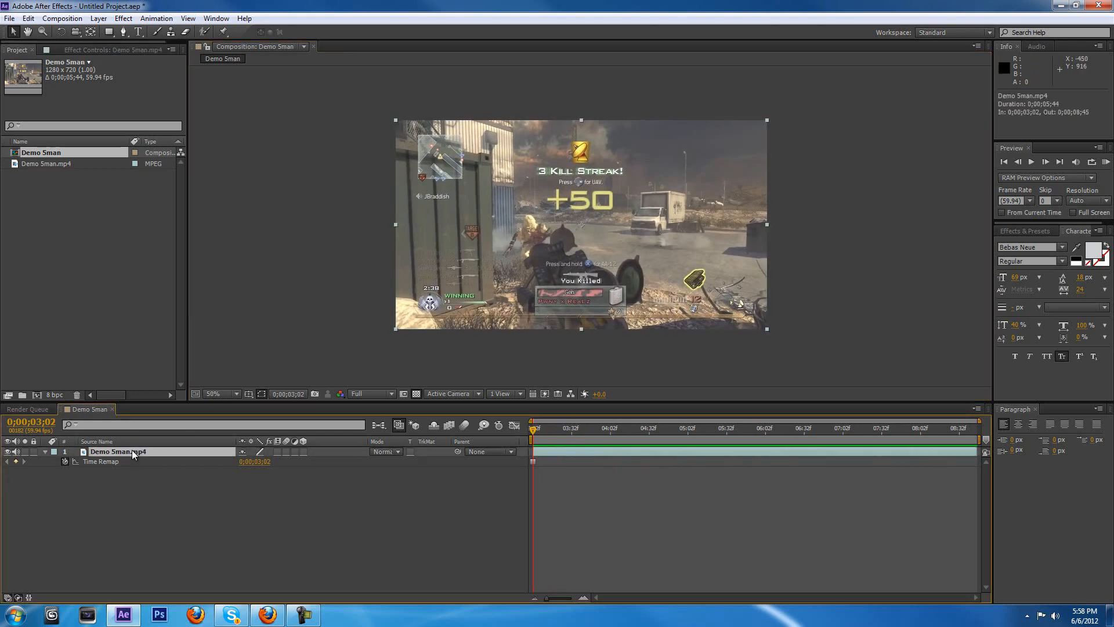
pyautogui.rightClick(133, 452)
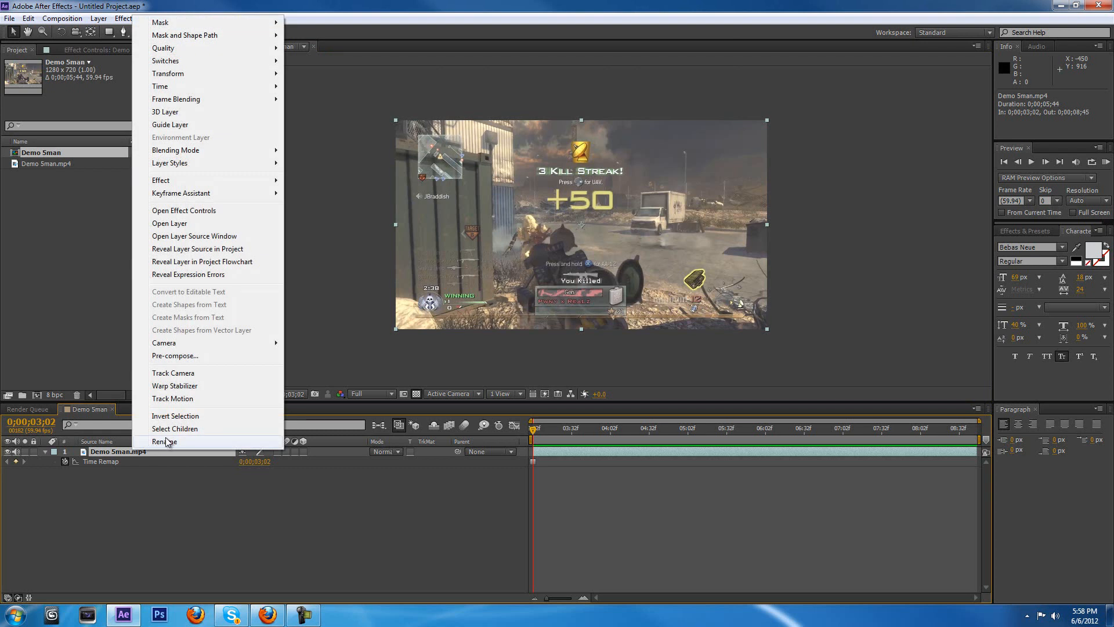
pyautogui.click(166, 441)
pyautogui.write('mainclip')
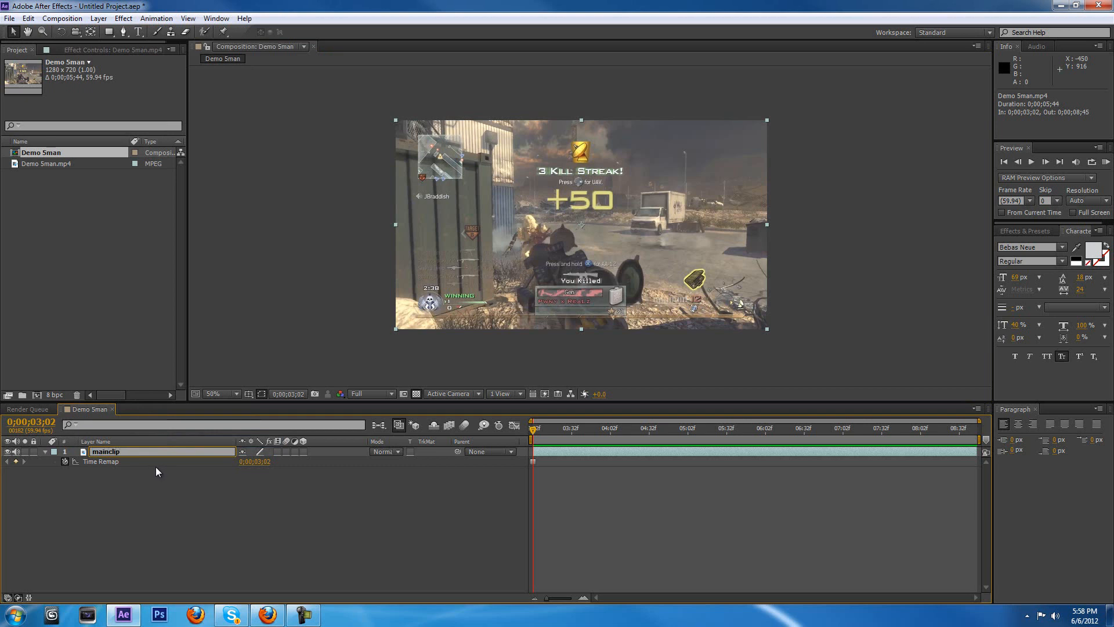
pyautogui.press('Return')
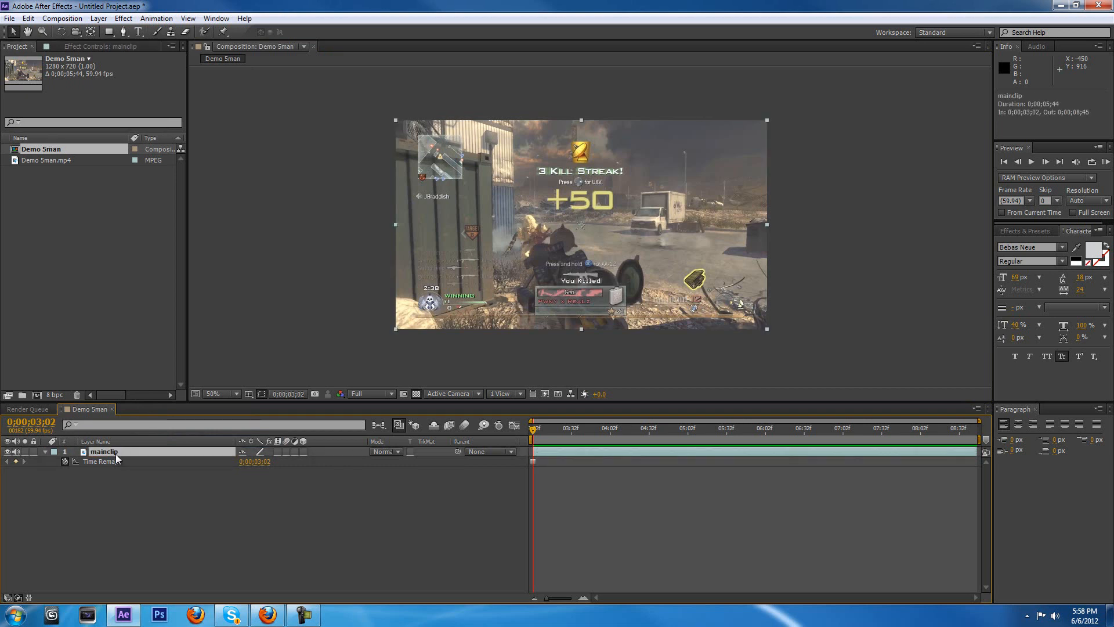
# Step: Duplicate the mainclip layer and rename the copy matte1
pyautogui.hotkey('ctrl', 'd')
pyautogui.rightClick(115, 453)
pyautogui.click(142, 444)
pyautogui.write('matte1')
pyautogui.press('Return')
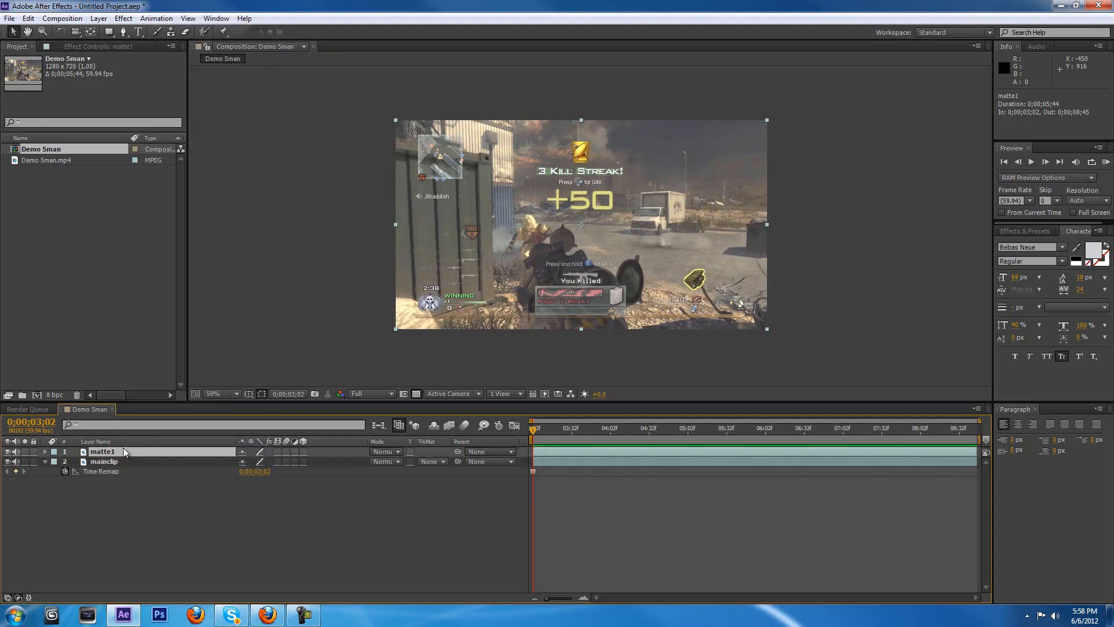
# Step: Draw a closed four-point Pen tool mask on matte1 around the tall strip of background between the white truck and the dark container
pyautogui.moveTo(522, 216); pyautogui.dragTo(555, 203)
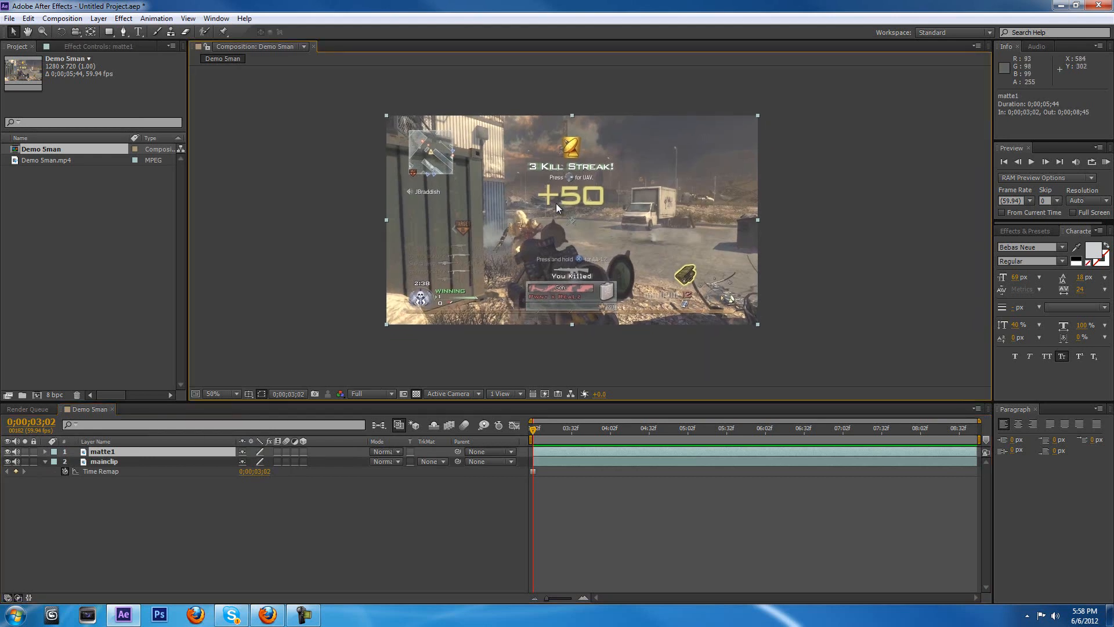
pyautogui.click(120, 29)
pyautogui.moveTo(667, 188); pyautogui.dragTo(588, 186)
pyautogui.scroll(1, 586, 165)
pyautogui.scroll(-1, 611, 198)
pyautogui.scroll(2, 598, 180)
pyautogui.scroll(-1, 607, 170)
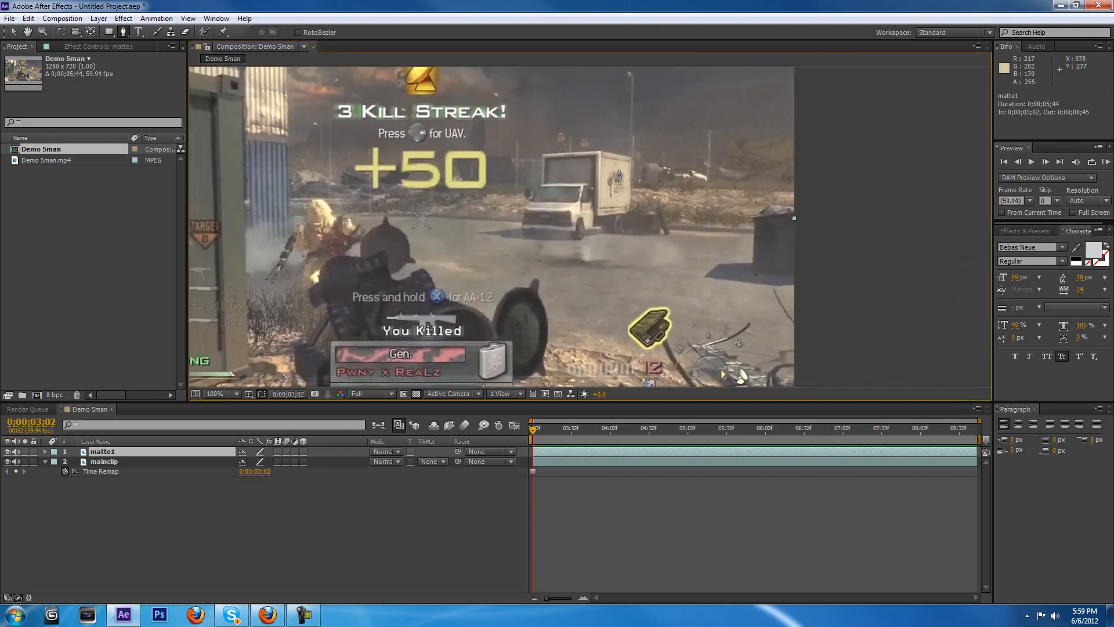
pyautogui.scroll(1, 557, 164)
pyautogui.scroll(-1, 639, 148)
pyautogui.scroll(1, 705, 140)
pyautogui.scroll(-1, 703, 138)
pyautogui.scroll(1, 693, 136)
pyautogui.scroll(-1, 687, 145)
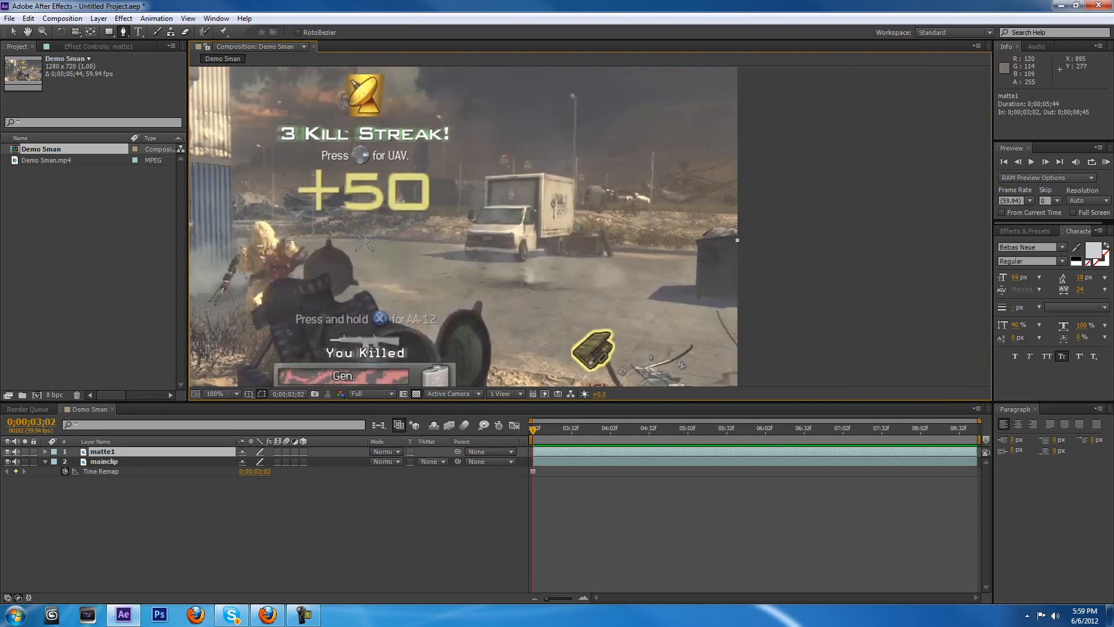
pyautogui.scroll(1, 623, 167)
pyautogui.scroll(-1, 631, 170)
pyautogui.click(623, 74)
pyautogui.click(702, 79)
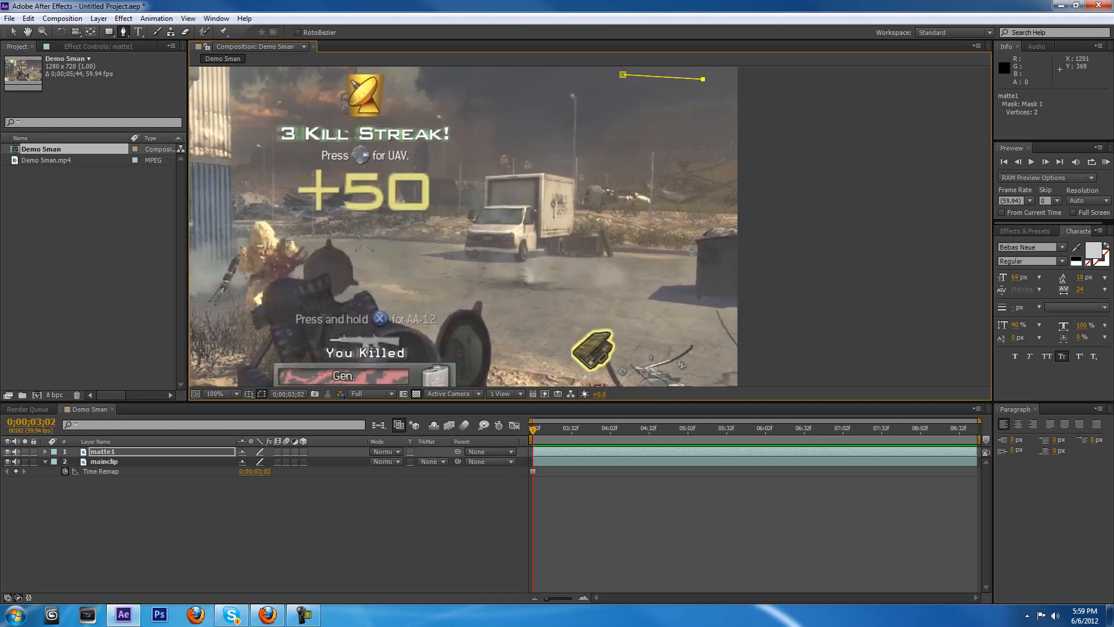
pyautogui.click(687, 246)
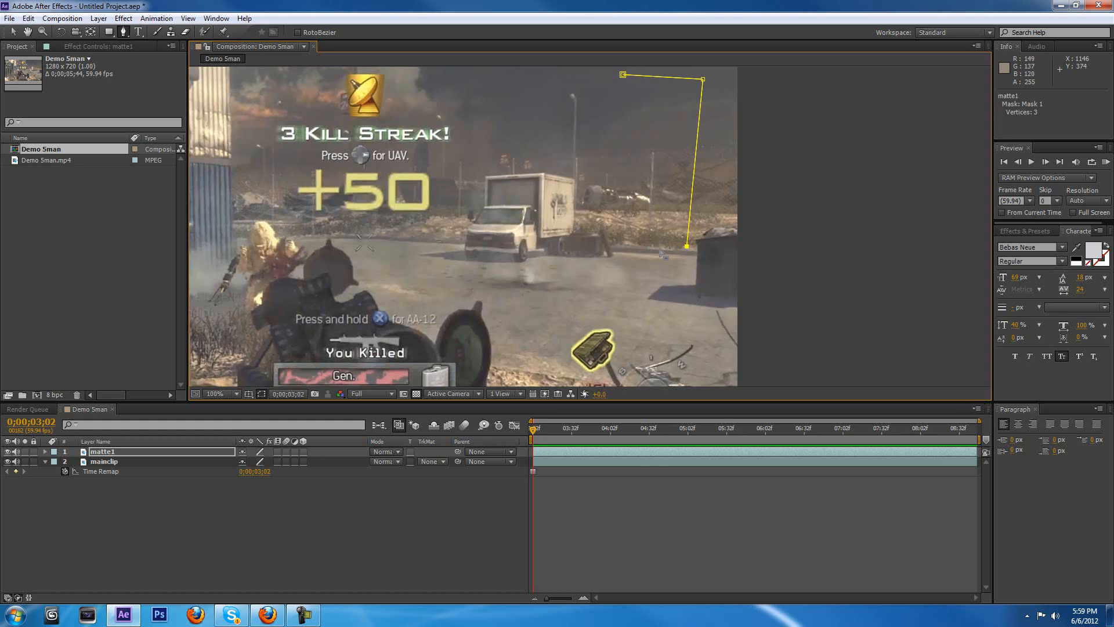
pyautogui.hotkey('ctrl', 'z')
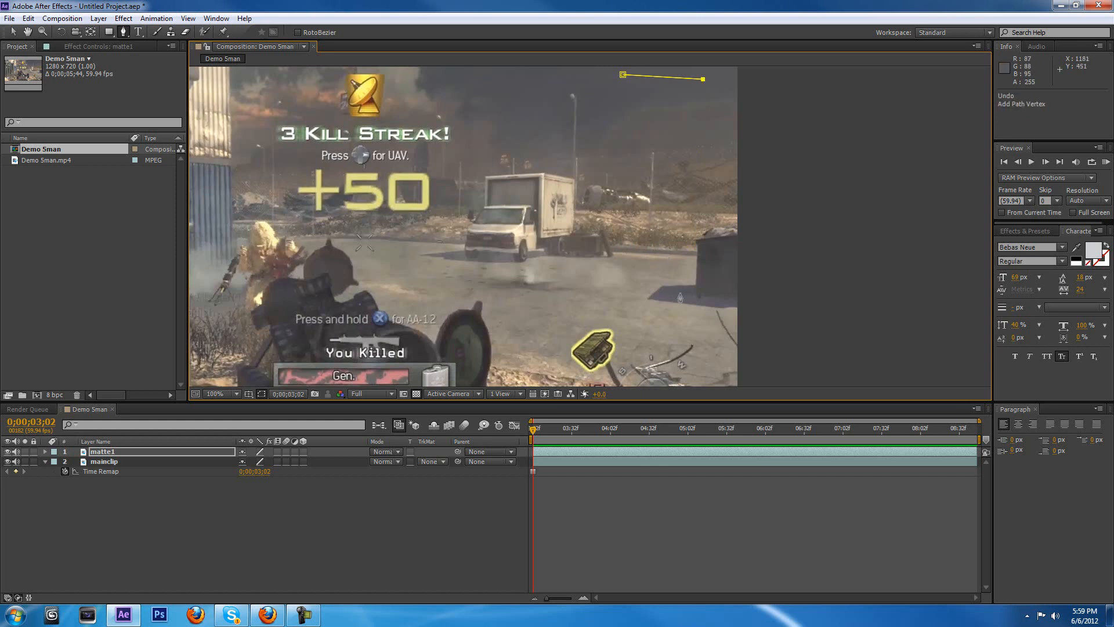
pyautogui.click(683, 258)
pyautogui.hotkey('ctrl', 'z')
pyautogui.click(619, 256)
pyautogui.click(622, 74)
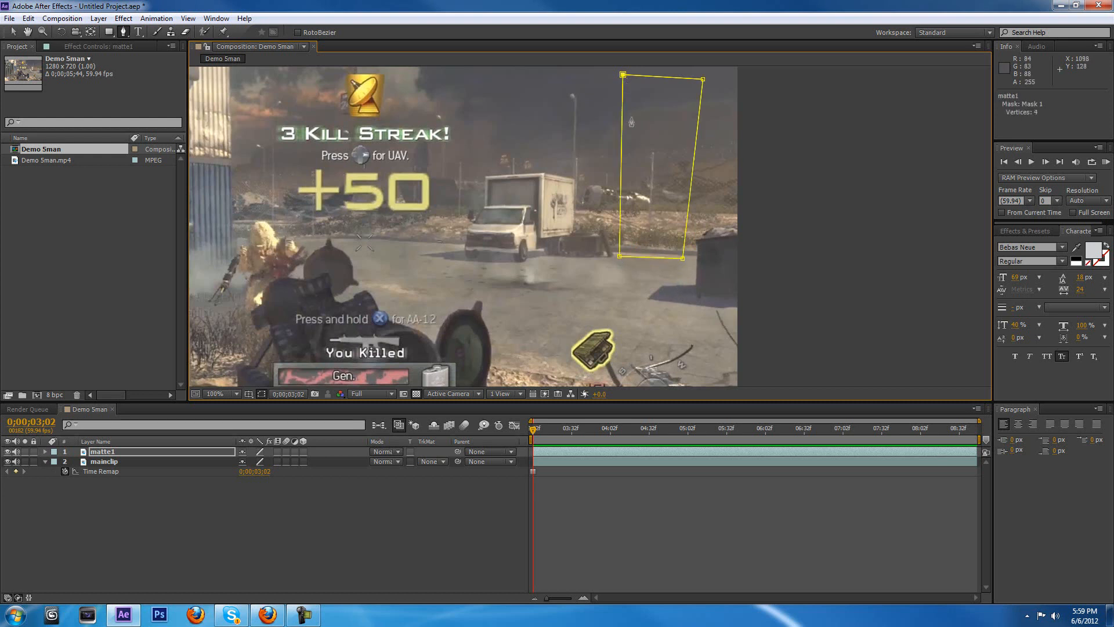
# Step: Move the masked matte1 strip sideways so it covers the rear part of the white truck
pyautogui.click(550, 451)
pyautogui.press('m')
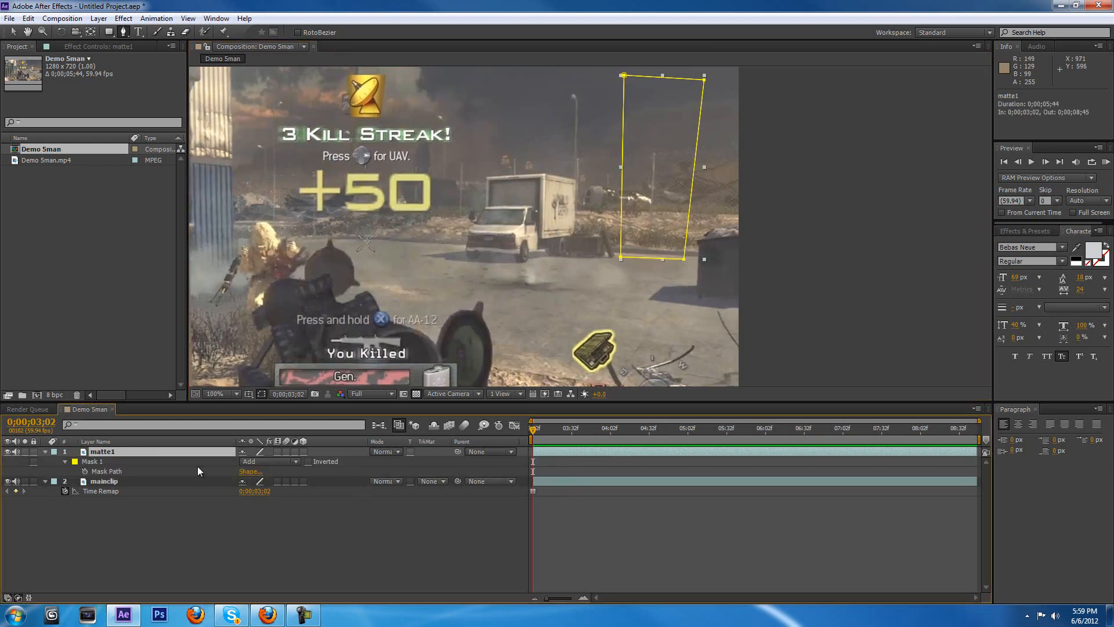
pyautogui.click(14, 33)
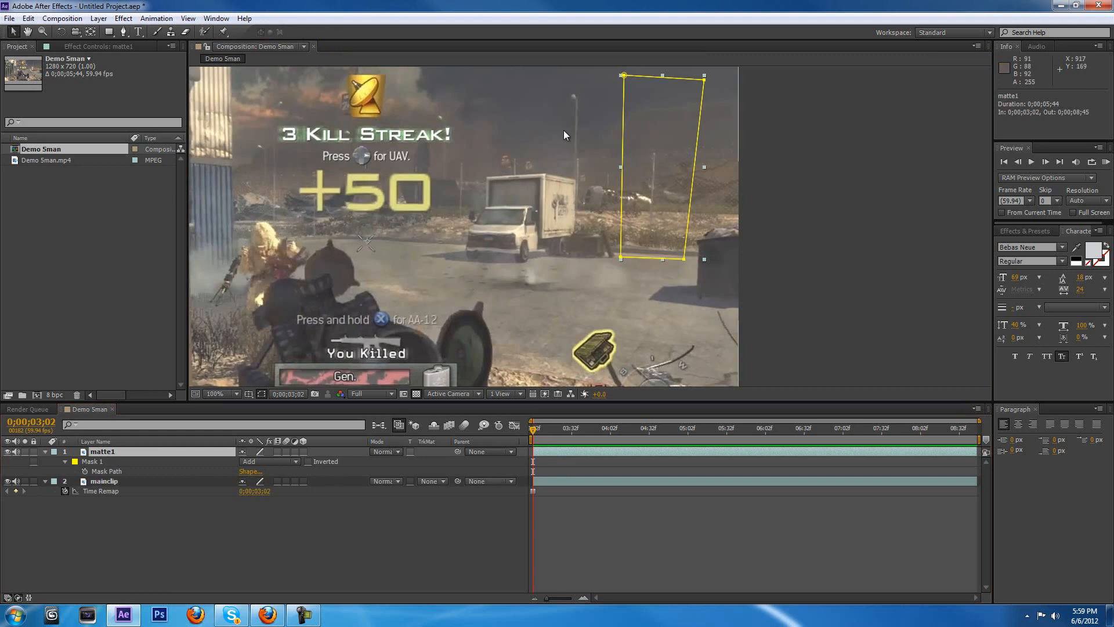
pyautogui.moveTo(691, 144); pyautogui.dragTo(606, 145)
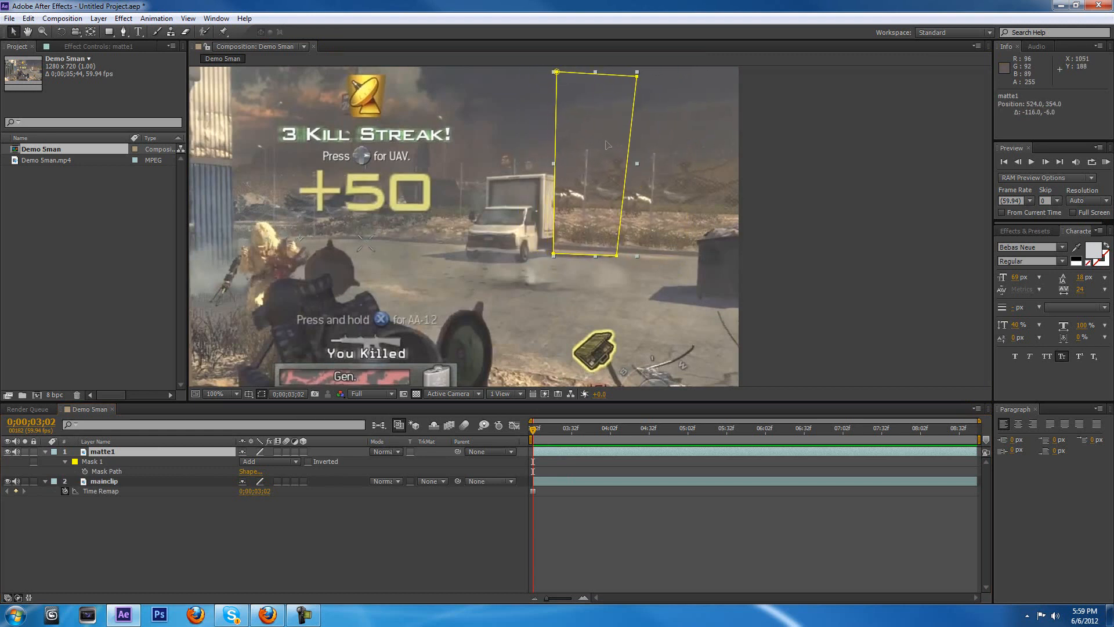
pyautogui.scroll(1, 638, 186)
pyautogui.moveTo(634, 184); pyautogui.dragTo(591, 220)
pyautogui.scroll(-1, 613, 174)
pyautogui.scroll(1, 614, 173)
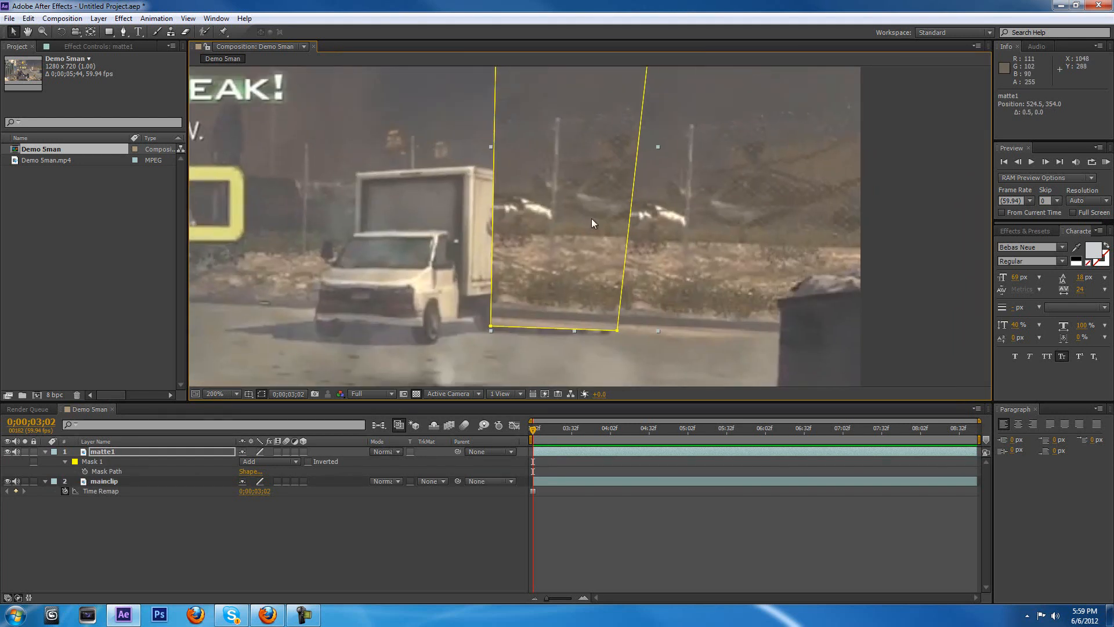
pyautogui.scroll(-1, 592, 216)
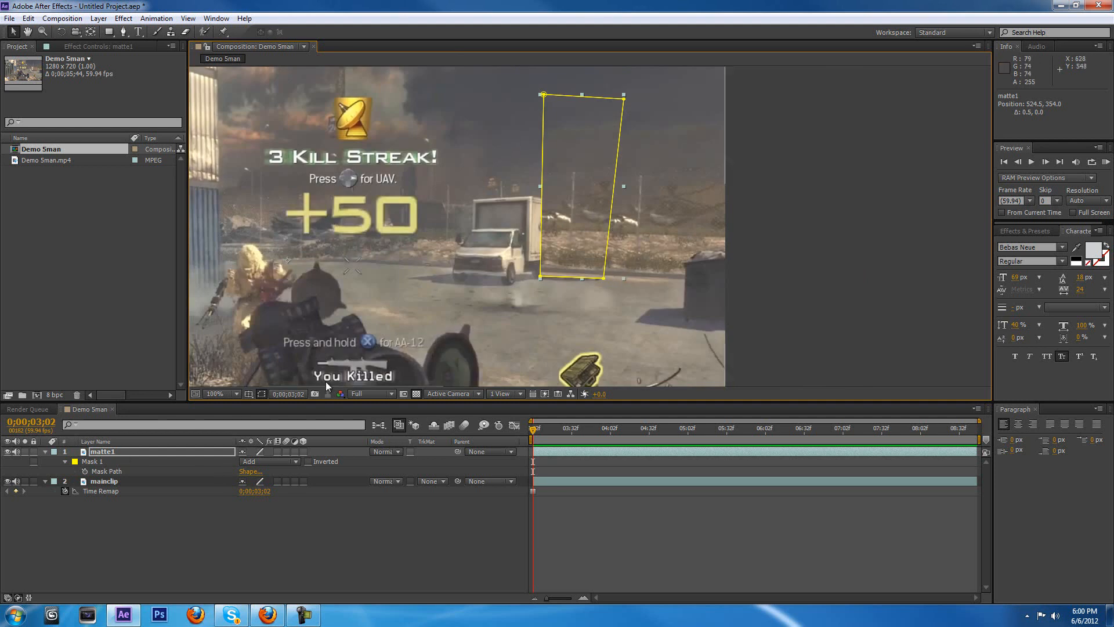
# Step: Scale matte1 to 96% and realign its strip over the rear of the white truck
pyautogui.click(108, 453)
pyautogui.press('s')
pyautogui.moveTo(257, 461); pyautogui.dragTo(250, 462)
pyautogui.scroll(2, 557, 234)
pyautogui.moveTo(556, 235); pyautogui.dragTo(590, 235)
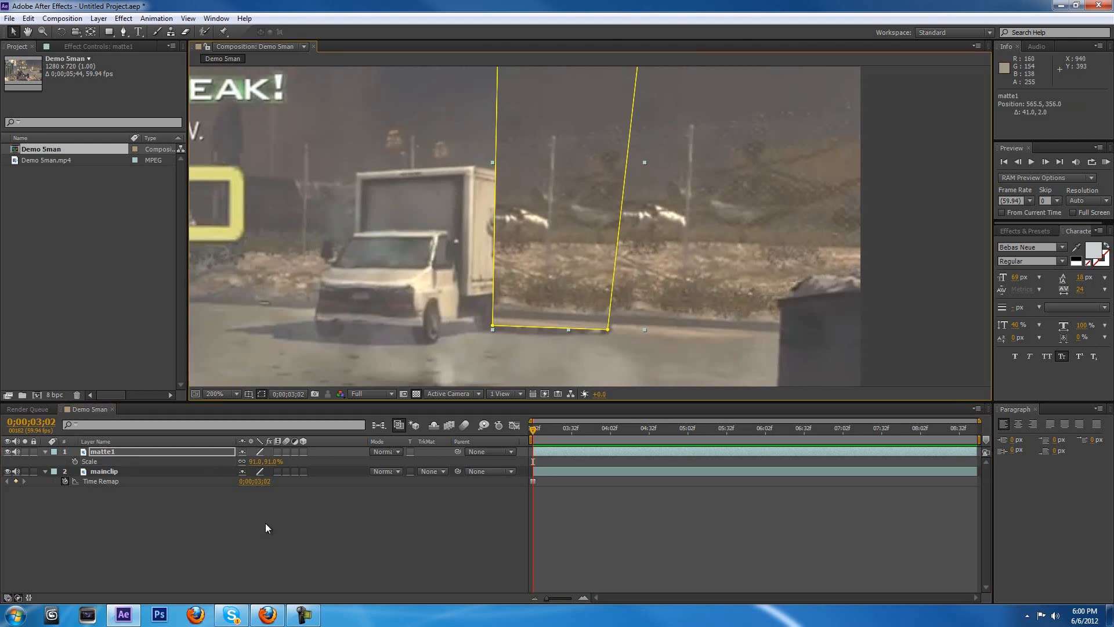
pyautogui.moveTo(260, 461); pyautogui.dragTo(265, 461)
pyautogui.moveTo(534, 288)
pyautogui.mouseDown()
pyautogui.moveTo(559, 284)
pyautogui.moveTo(529, 287)
pyautogui.mouseUp()
pyautogui.press(',')
pyautogui.scroll(1, 527, 285)
pyautogui.scroll(-1, 527, 286)
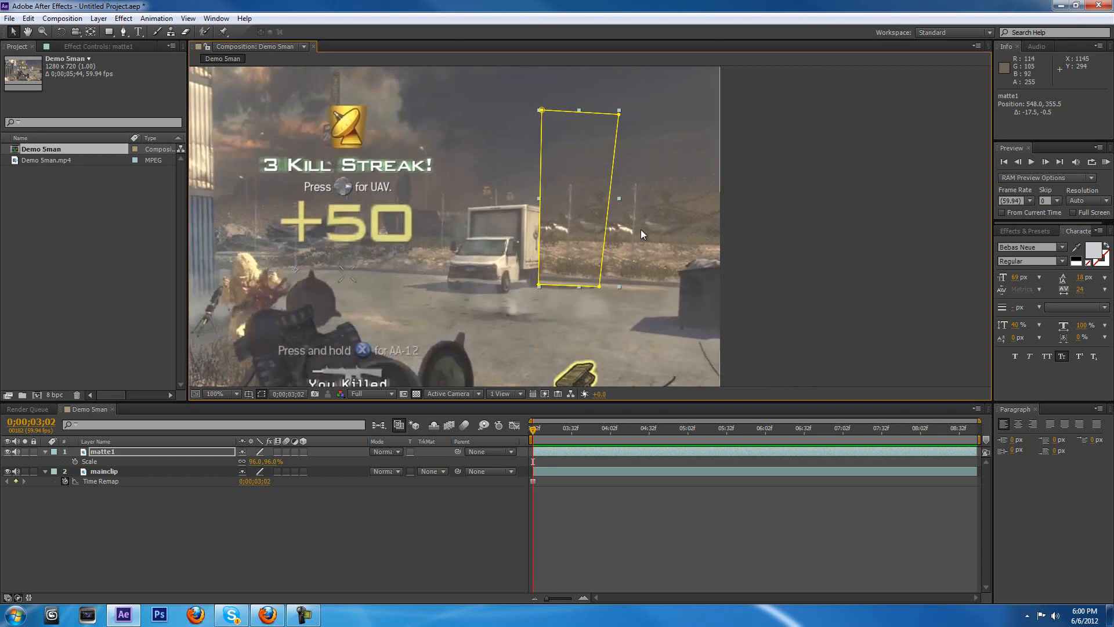
pyautogui.scroll(1, 640, 231)
pyautogui.scroll(-1, 636, 224)
# Step: Feather the mask on matte1 by 29 pixels
pyautogui.click(101, 452)
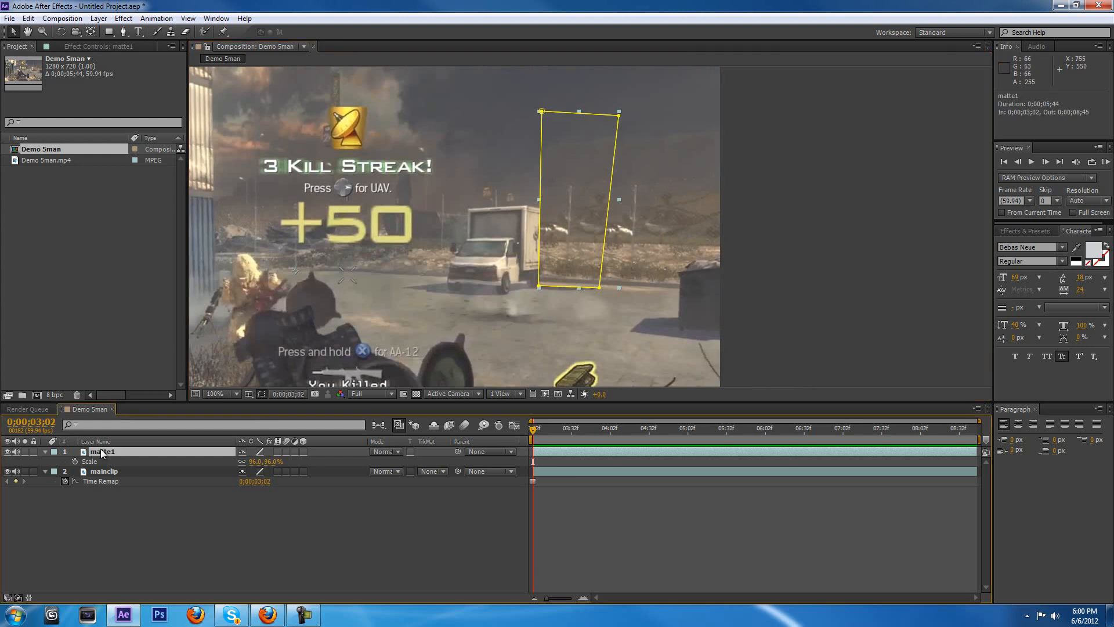
pyautogui.press('m')
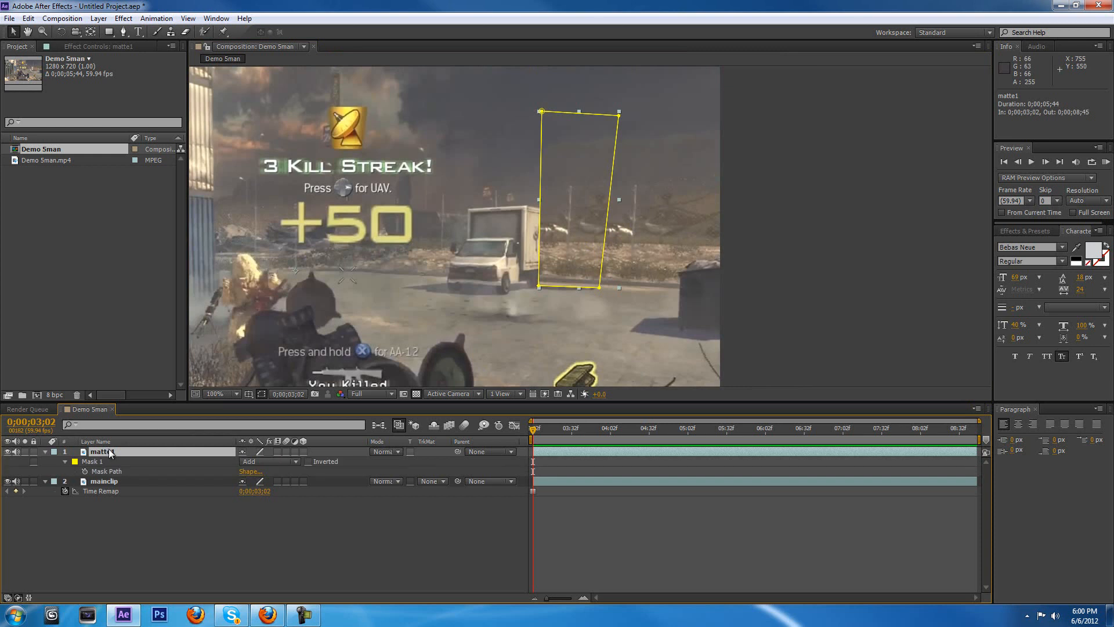
pyautogui.click(65, 461)
pyautogui.click(66, 462)
pyautogui.moveTo(256, 486); pyautogui.dragTo(283, 479)
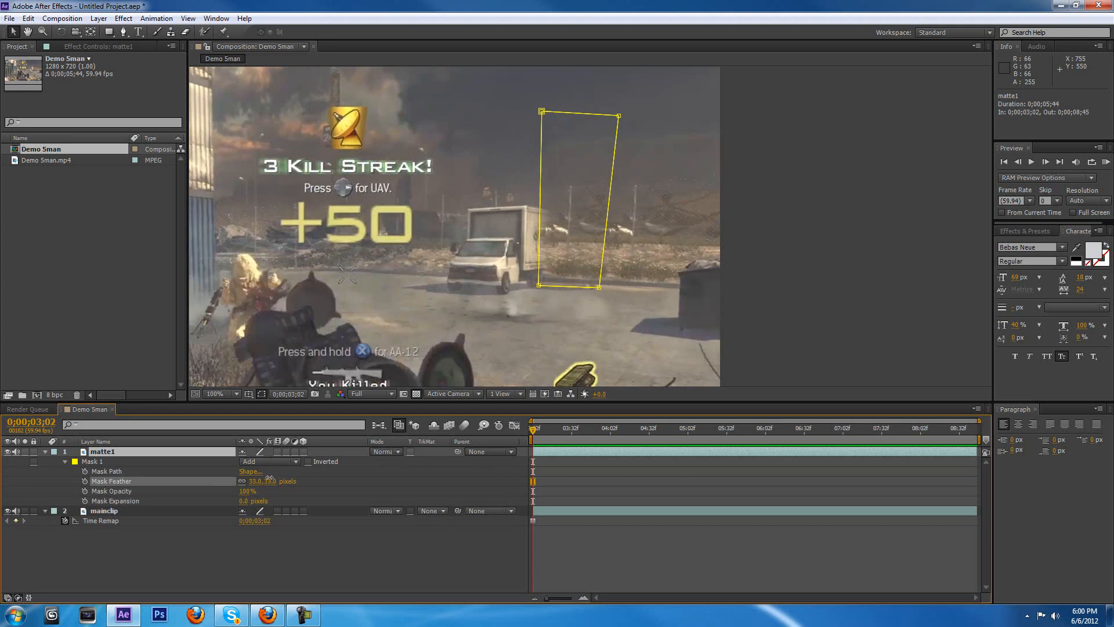
pyautogui.moveTo(267, 478); pyautogui.dragTo(267, 478)
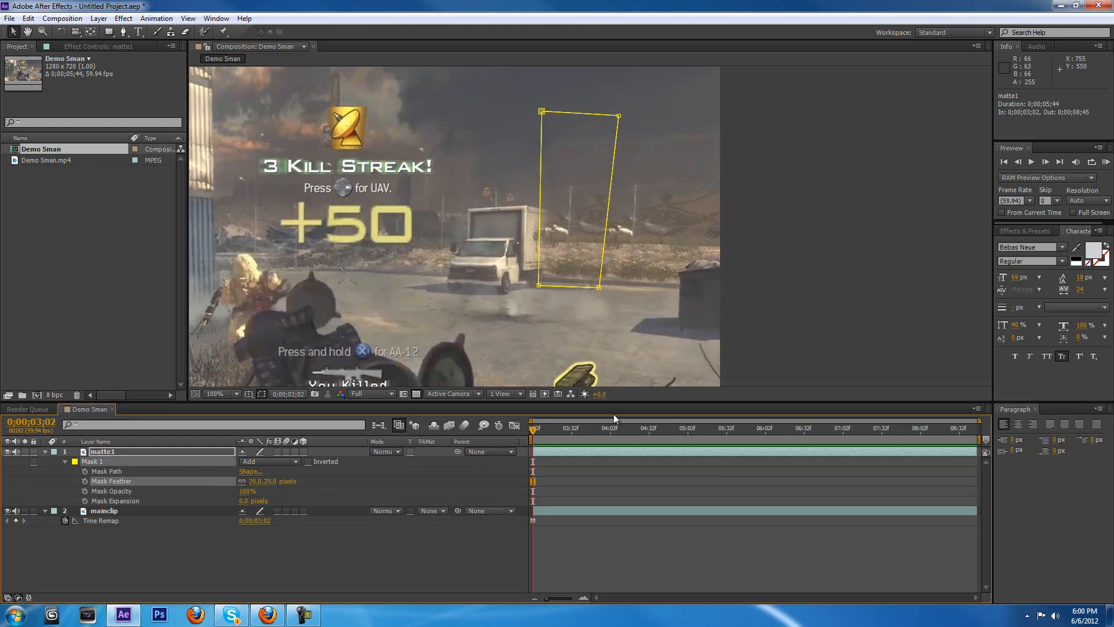
# Step: Duplicate matte1 and move the copy toward the truck's cab to cover the next section of its box
pyautogui.click(163, 452)
pyautogui.hotkey('ctrl', 'd')
pyautogui.moveTo(577, 239); pyautogui.dragTo(518, 237)
pyautogui.press(',')
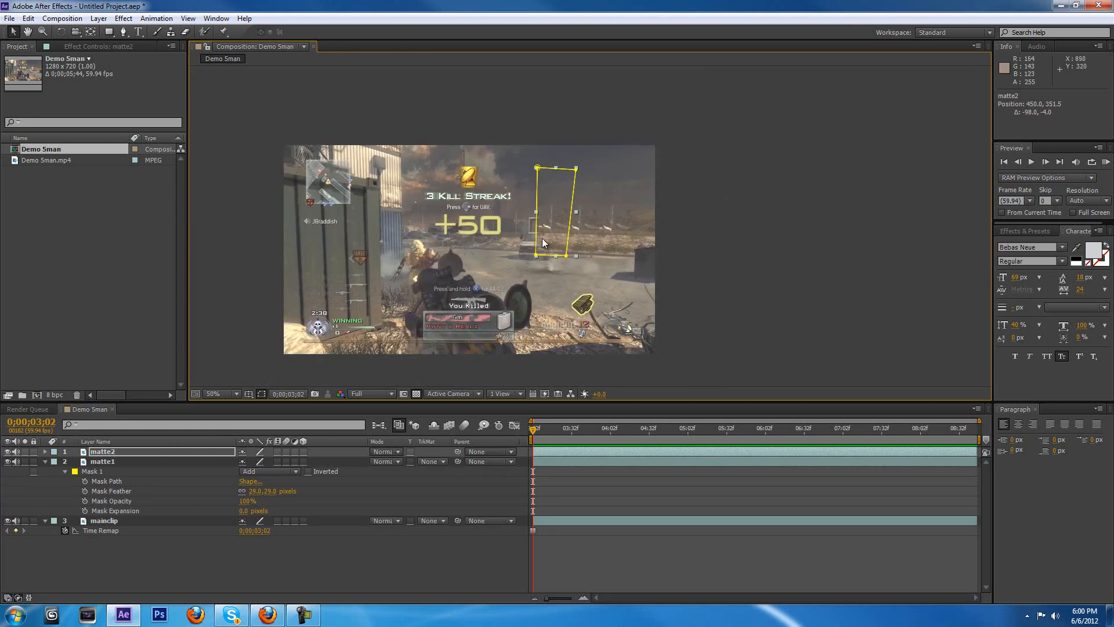
pyautogui.press('.')
pyautogui.press('.')
pyautogui.press(',')
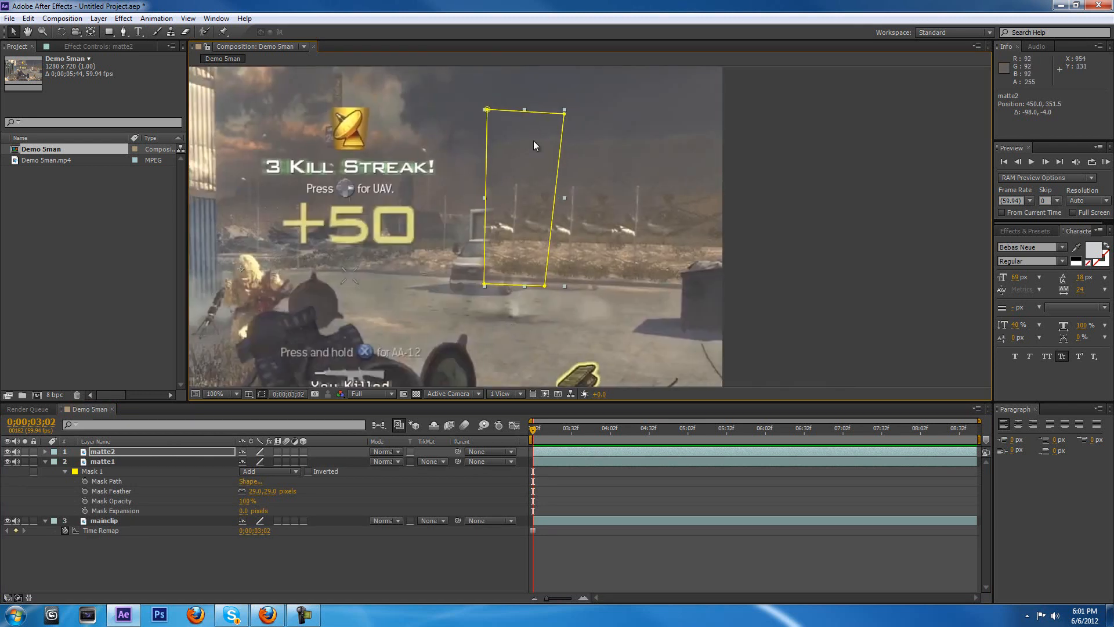
pyautogui.scroll(1, 542, 138)
pyautogui.scroll(-1, 545, 143)
# Step: Reshape the matte2 mask by lowering its two upper corners to just above the fence and widening its top toward the +50 text
pyautogui.moveTo(567, 116); pyautogui.dragTo(552, 188)
pyautogui.moveTo(488, 113); pyautogui.dragTo(481, 195)
pyautogui.scroll(1, 522, 209)
pyautogui.moveTo(383, 176); pyautogui.dragTo(305, 143)
pyautogui.moveTo(391, 358)
pyautogui.mouseDown()
pyautogui.moveTo(351, 356)
pyautogui.moveTo(384, 355)
pyautogui.mouseUp()
pyautogui.moveTo(306, 144); pyautogui.dragTo(349, 163)
pyautogui.press(',')
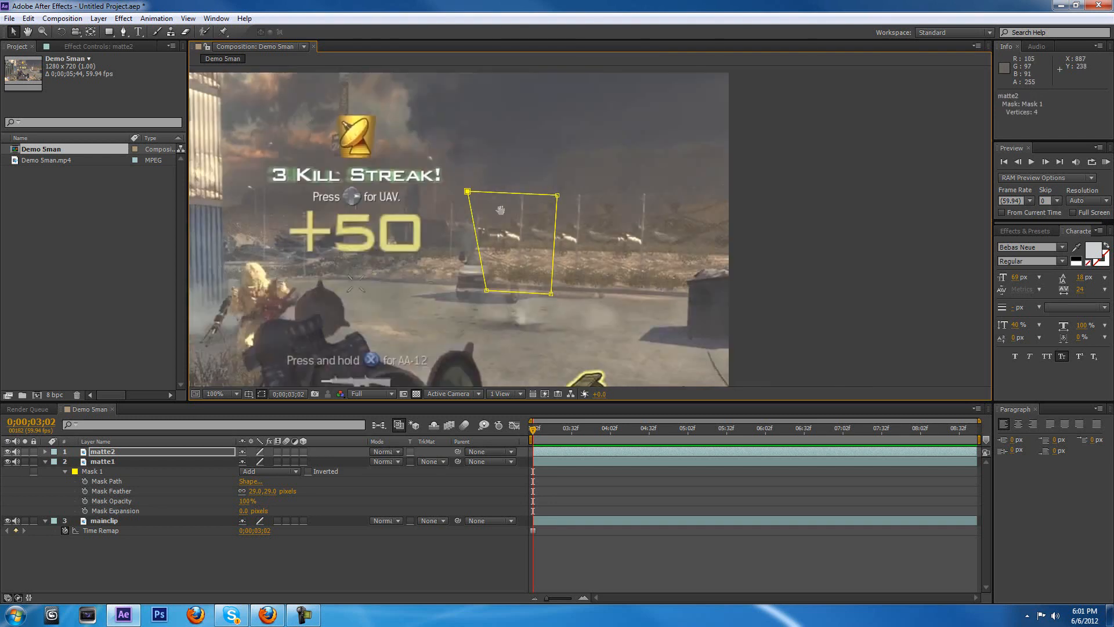
# Step: Duplicate matte2 and position the copy over the truck's cab, lined up with the fence and roadside
pyautogui.click(176, 452)
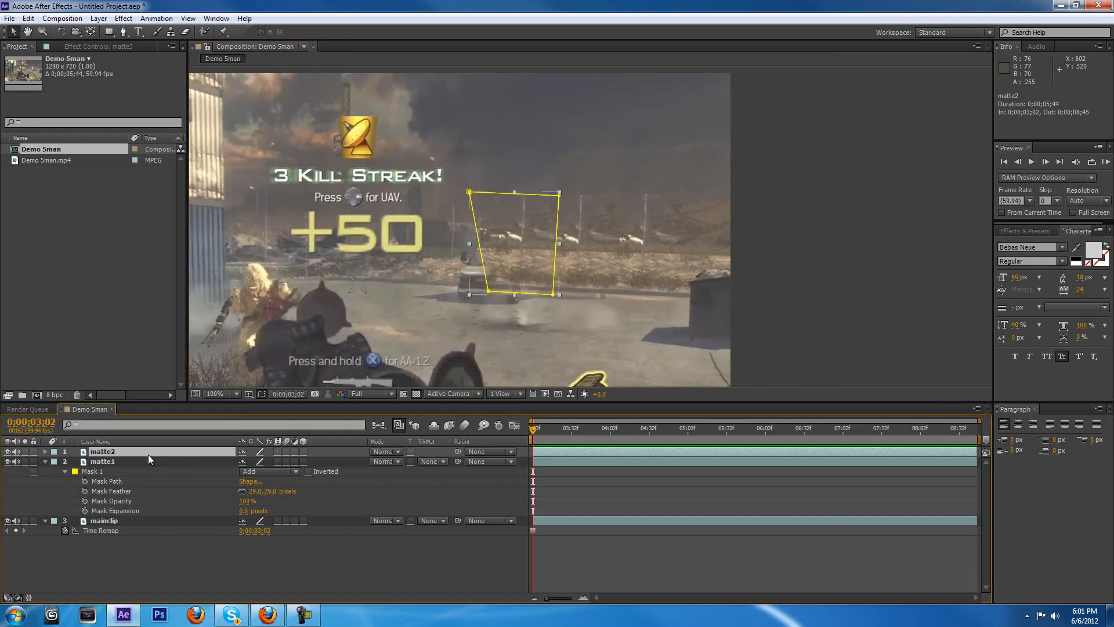
pyautogui.hotkey('ctrl', 'd')
pyautogui.moveTo(547, 266); pyautogui.dragTo(556, 244)
pyautogui.press('.')
pyautogui.moveTo(487, 246); pyautogui.dragTo(467, 243)
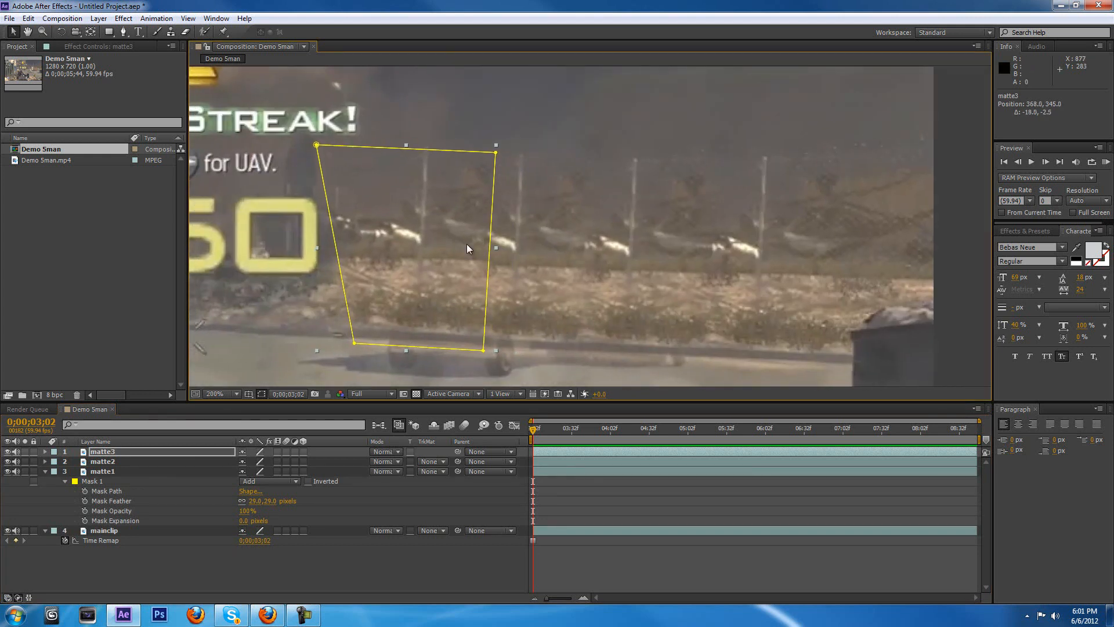
pyautogui.press(',')
pyautogui.press('Right')
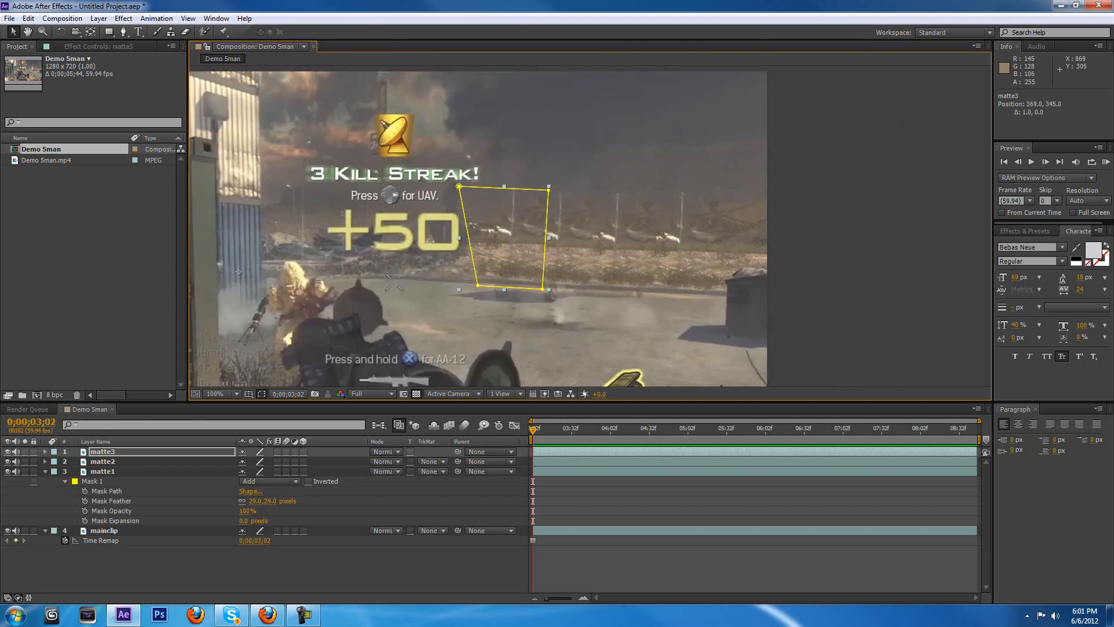
pyautogui.press('.')
pyautogui.moveTo(470, 243); pyautogui.dragTo(492, 244)
pyautogui.press(',')
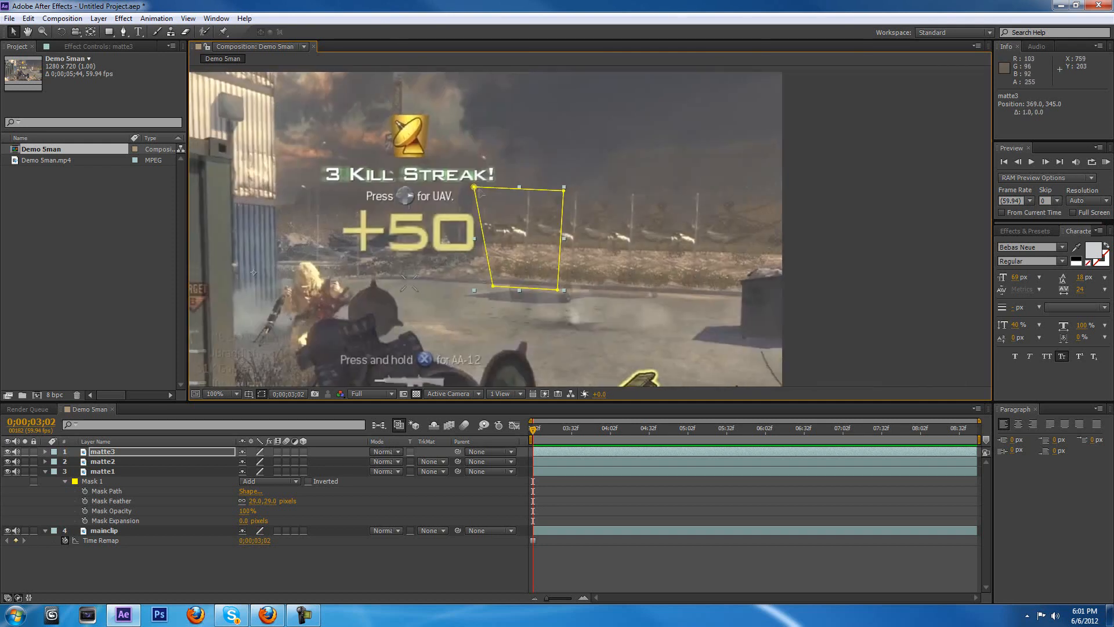
# Step: Reshape the matte3 mask by pulling its upper corner away from the +50 text and adjusting its two lower corners over the road
pyautogui.press('.')
pyautogui.moveTo(391, 161); pyautogui.dragTo(456, 217)
pyautogui.press(',')
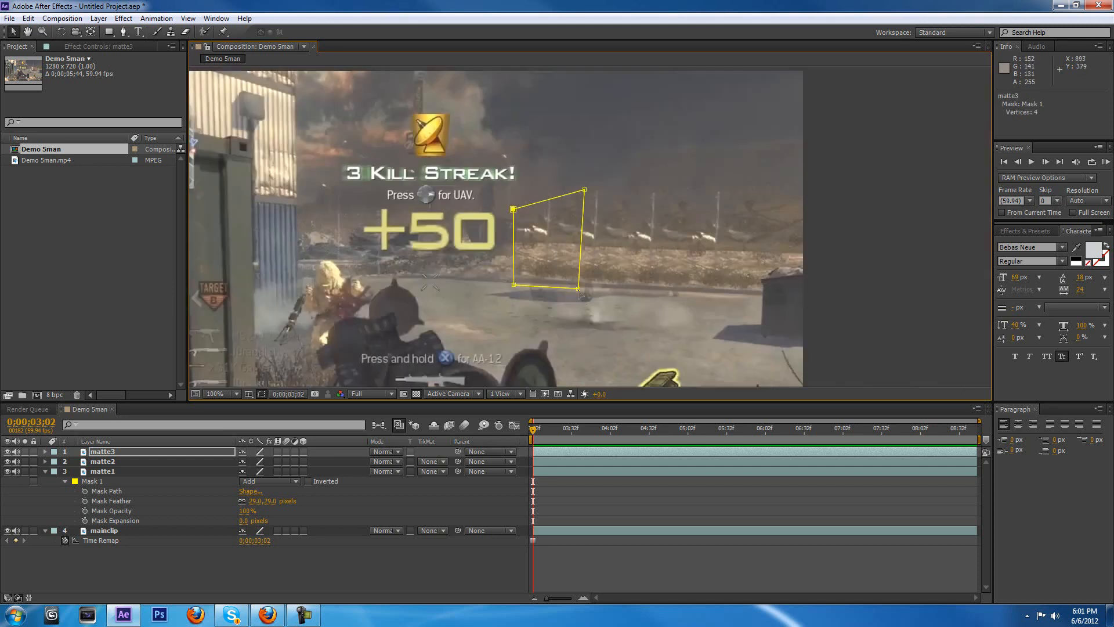
pyautogui.press(',')
pyautogui.press('.')
pyautogui.press('.')
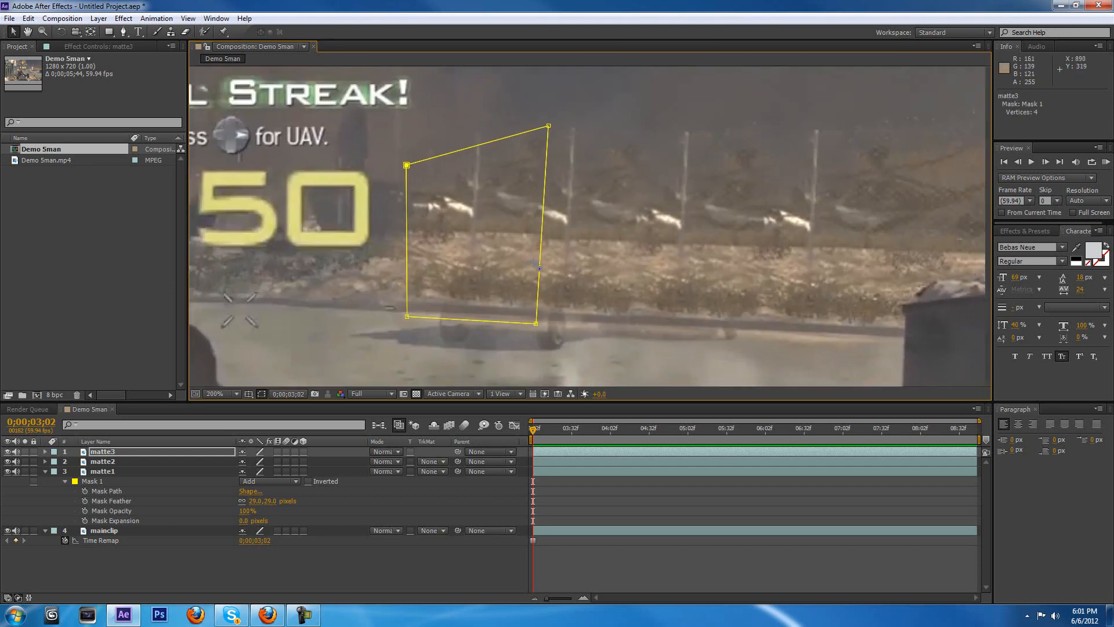
pyautogui.moveTo(535, 323); pyautogui.dragTo(519, 370)
pyautogui.moveTo(407, 316)
pyautogui.mouseDown()
pyautogui.moveTo(371, 340)
pyautogui.moveTo(408, 314)
pyautogui.moveTo(368, 319)
pyautogui.moveTo(415, 320)
pyautogui.mouseUp()
pyautogui.press(',')
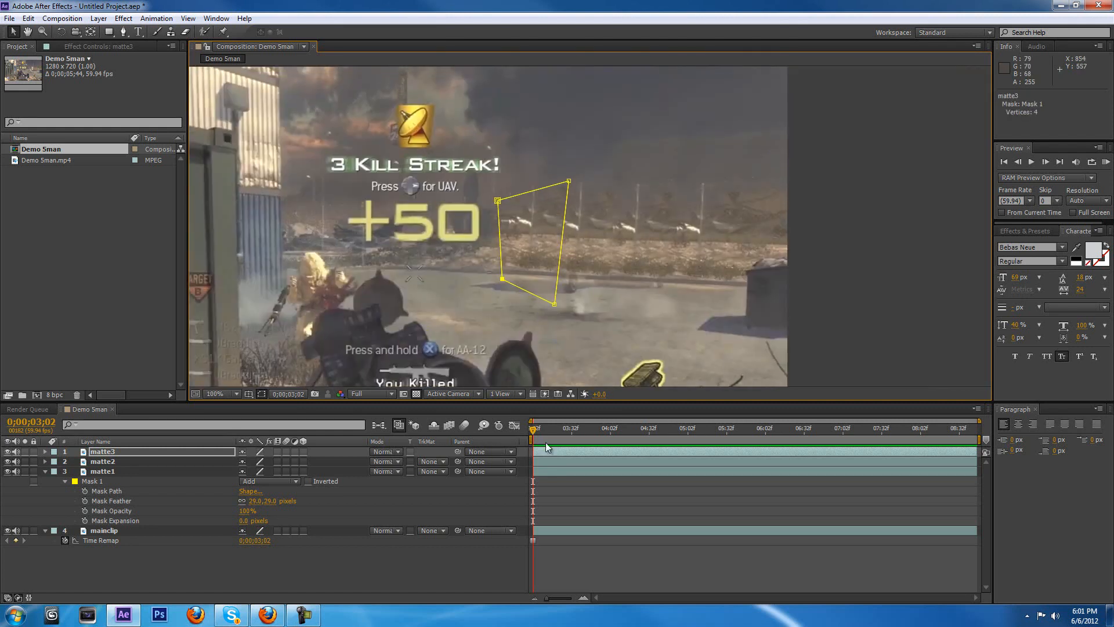
# Step: Duplicate mainclip, move the copy above all other layers and rename it matte4
pyautogui.click(545, 471)
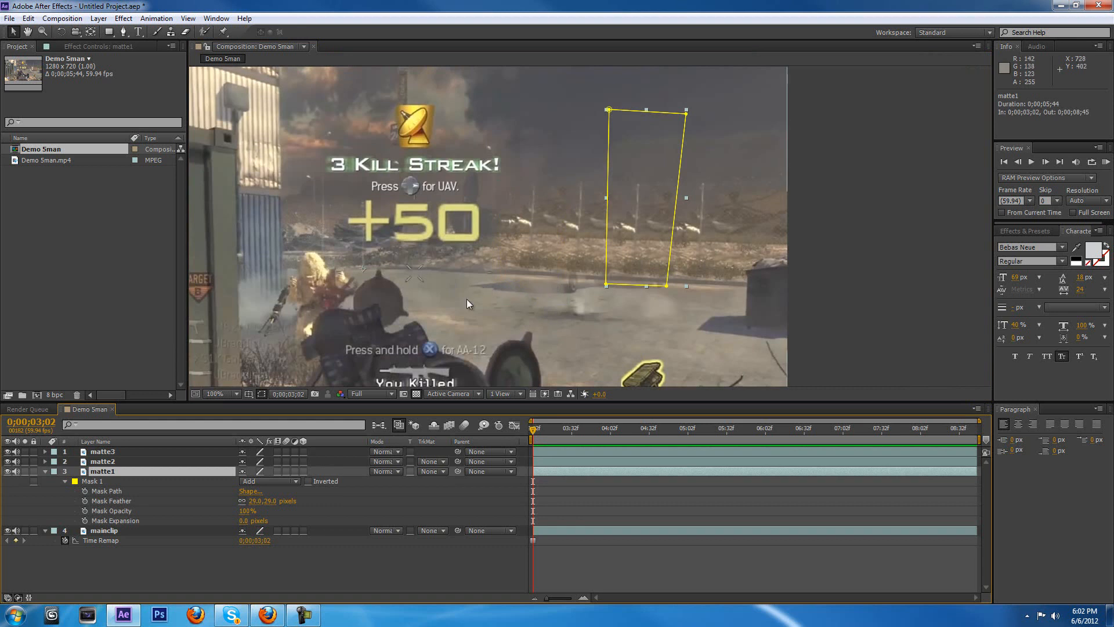
pyautogui.click(104, 531)
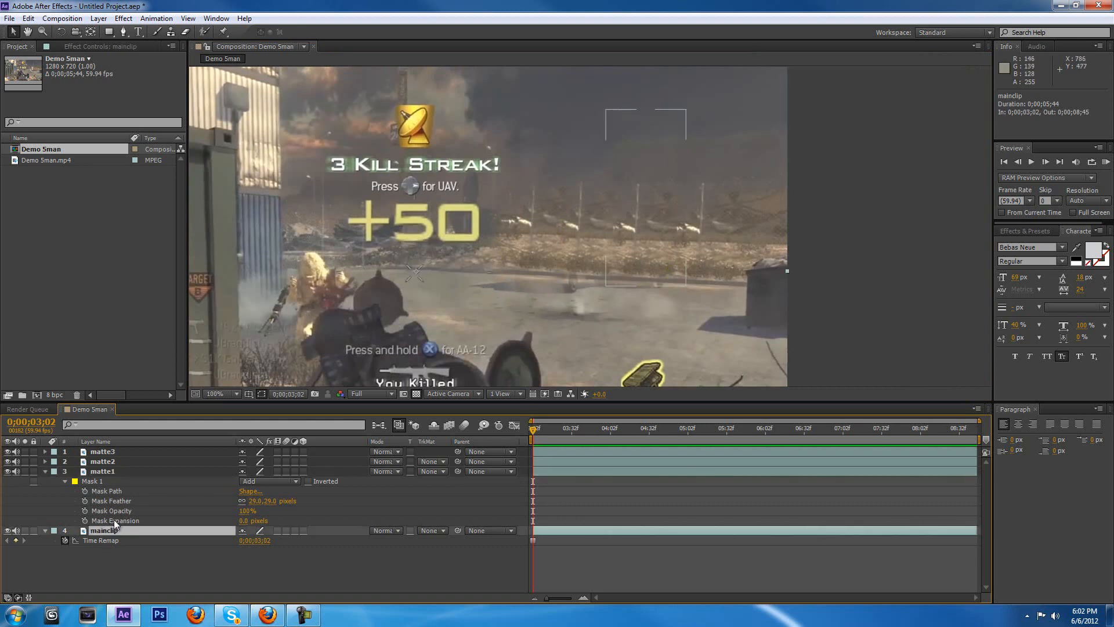
pyautogui.hotkey('ctrl', 'd')
pyautogui.moveTo(106, 530); pyautogui.dragTo(110, 447)
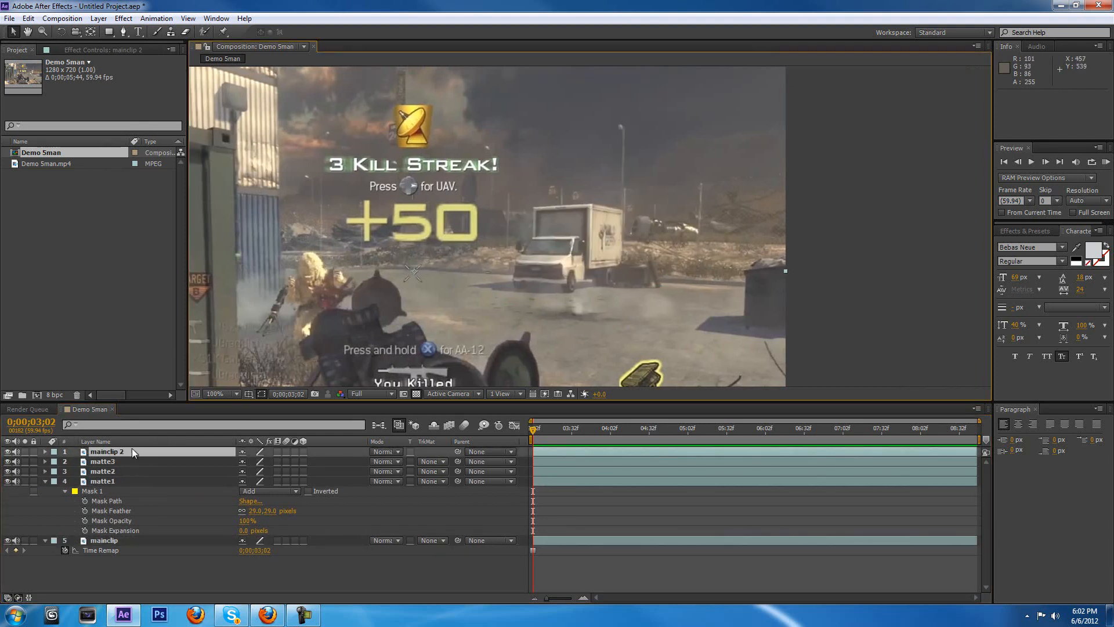
pyautogui.rightClick(109, 454)
pyautogui.click(141, 445)
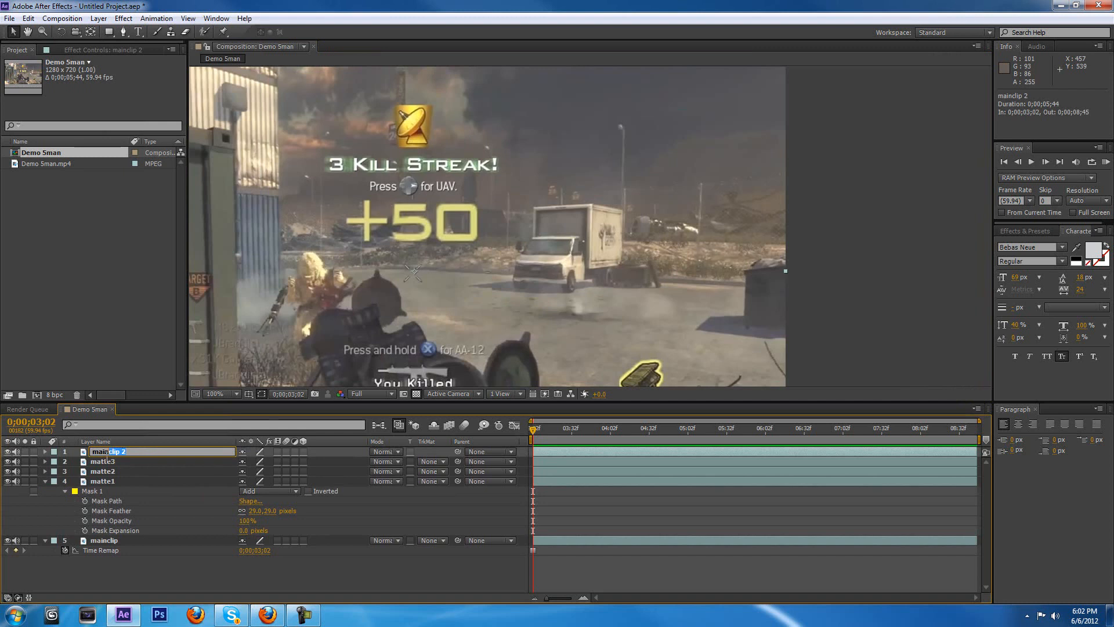
pyautogui.write('matte4')
pyautogui.press('Return')
# Step: Draw a closed four-point Pen tool mask on matte4 around the road patch between the truck and the dark container
pyautogui.scroll(1, 668, 244)
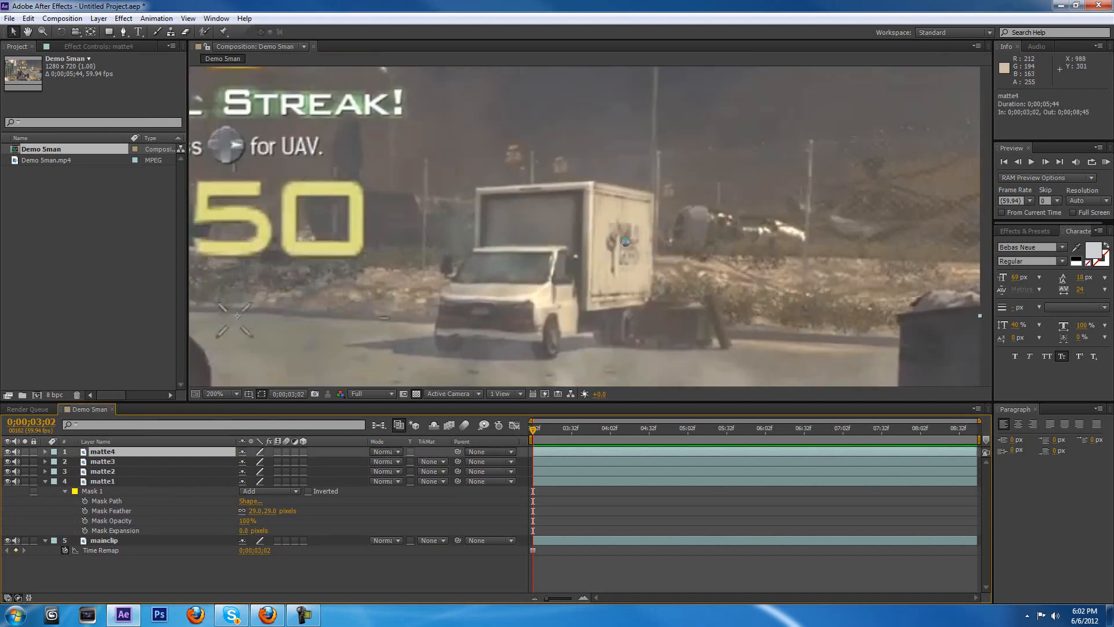
pyautogui.moveTo(668, 245); pyautogui.dragTo(594, 226)
pyautogui.scroll(-1, 594, 226)
pyautogui.click(124, 32)
pyautogui.scroll(1, 547, 287)
pyautogui.moveTo(547, 286); pyautogui.dragTo(606, 245)
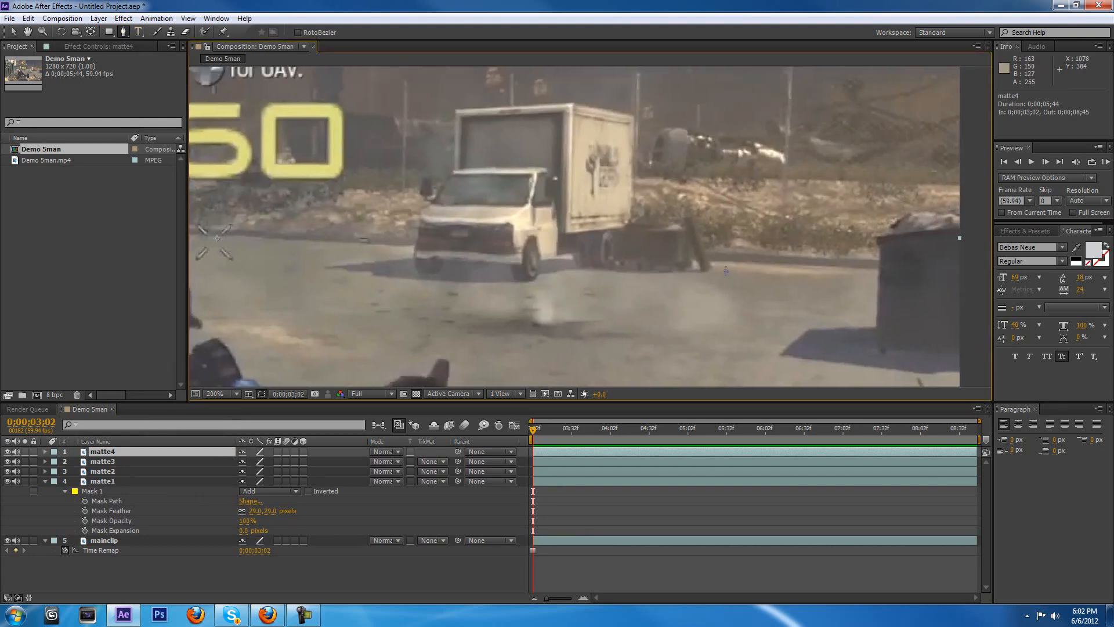
pyautogui.click(729, 263)
pyautogui.click(698, 318)
pyautogui.click(843, 318)
pyautogui.click(846, 269)
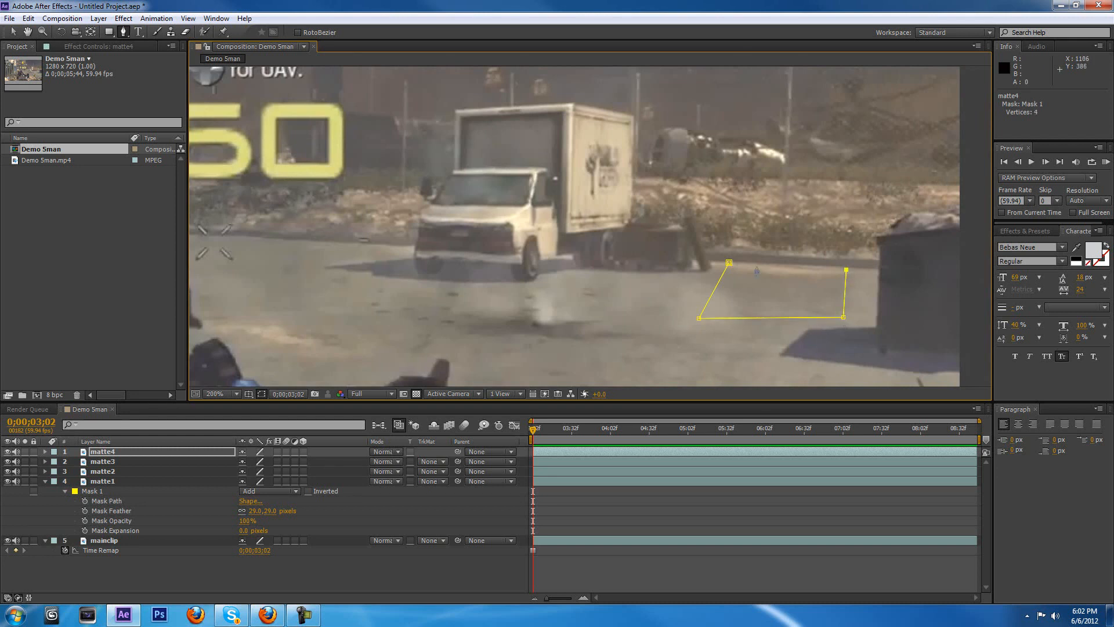
pyautogui.click(729, 262)
# Step: Move the matte4 road patch over the remains behind the truck's wheel and feather its mask by 8 pixels
pyautogui.click(13, 32)
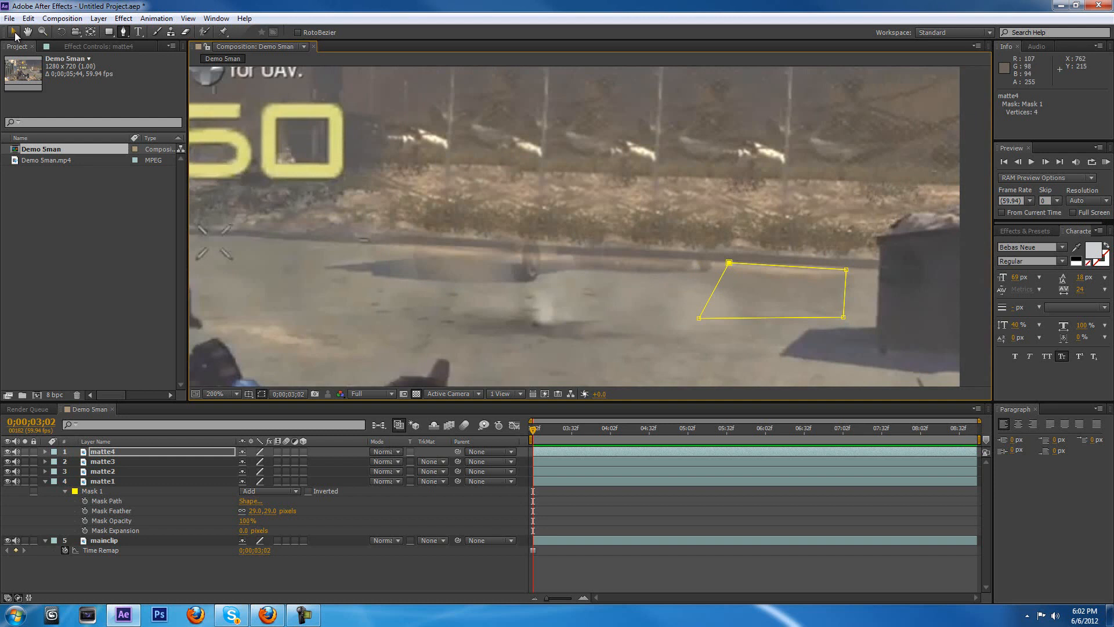
pyautogui.moveTo(791, 290); pyautogui.dragTo(662, 287)
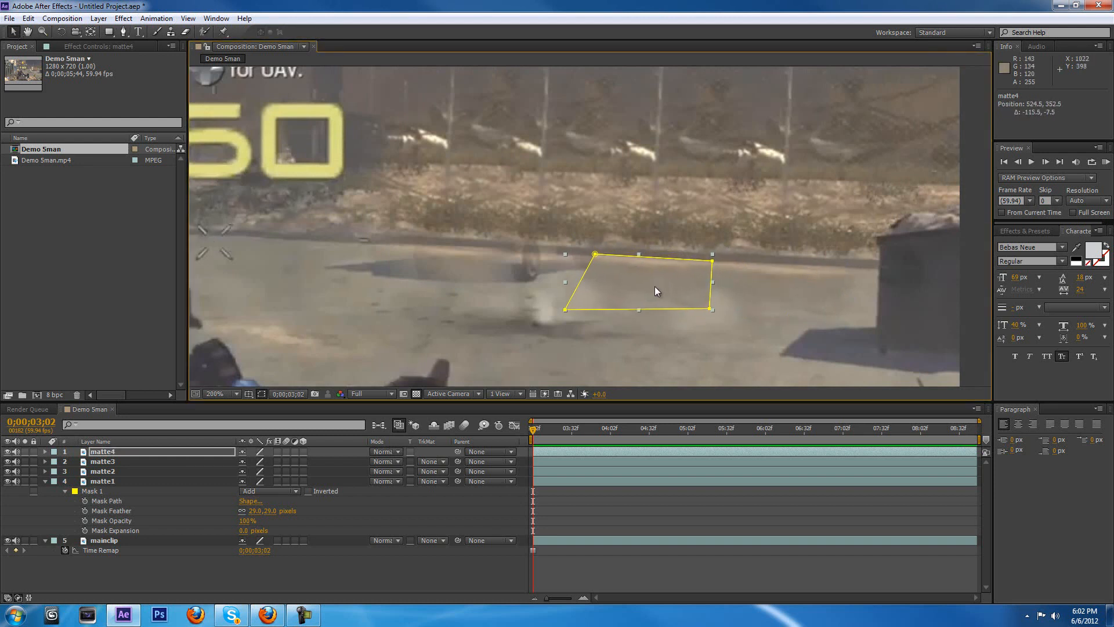
pyautogui.click(169, 447)
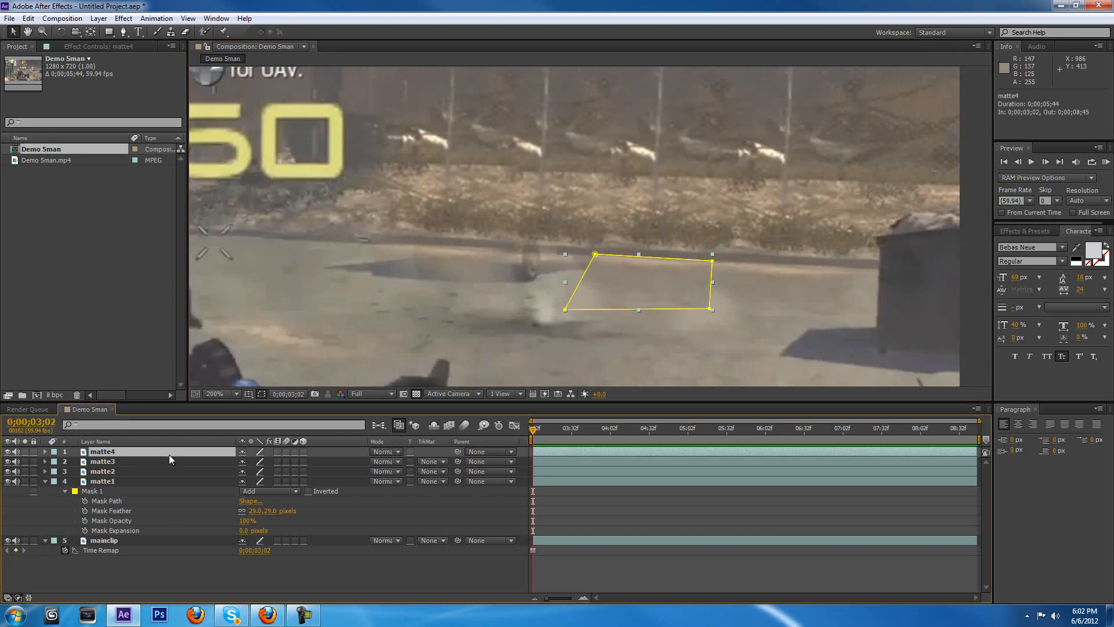
pyautogui.press('m')
pyautogui.click(64, 461)
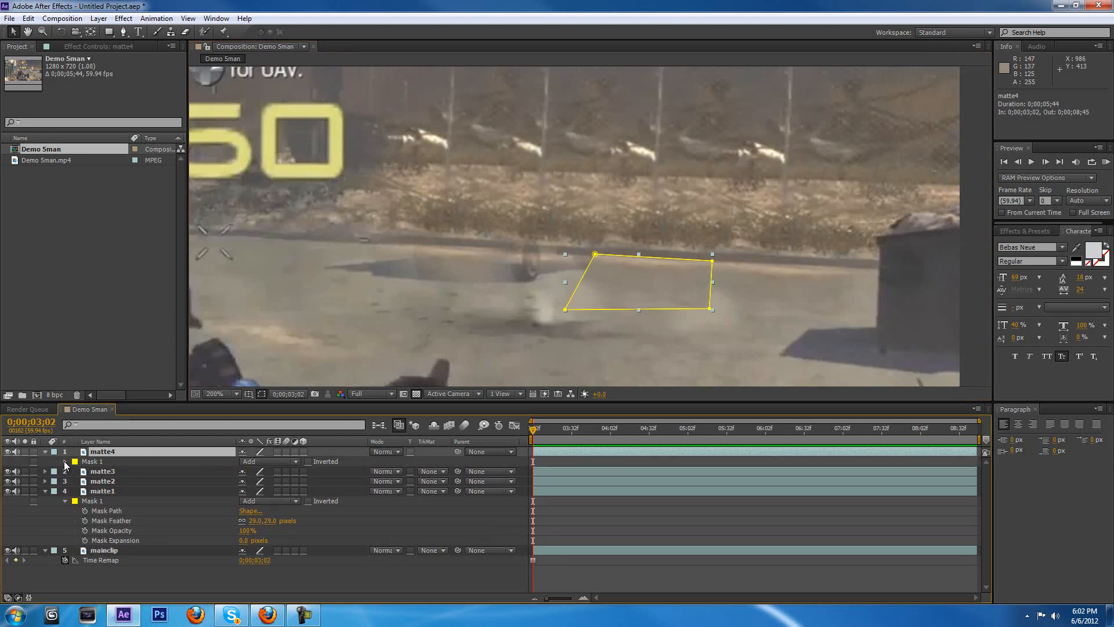
pyautogui.click(64, 460)
pyautogui.moveTo(254, 483)
pyautogui.mouseDown()
pyautogui.moveTo(264, 481)
pyautogui.moveTo(255, 477)
pyautogui.mouseUp()
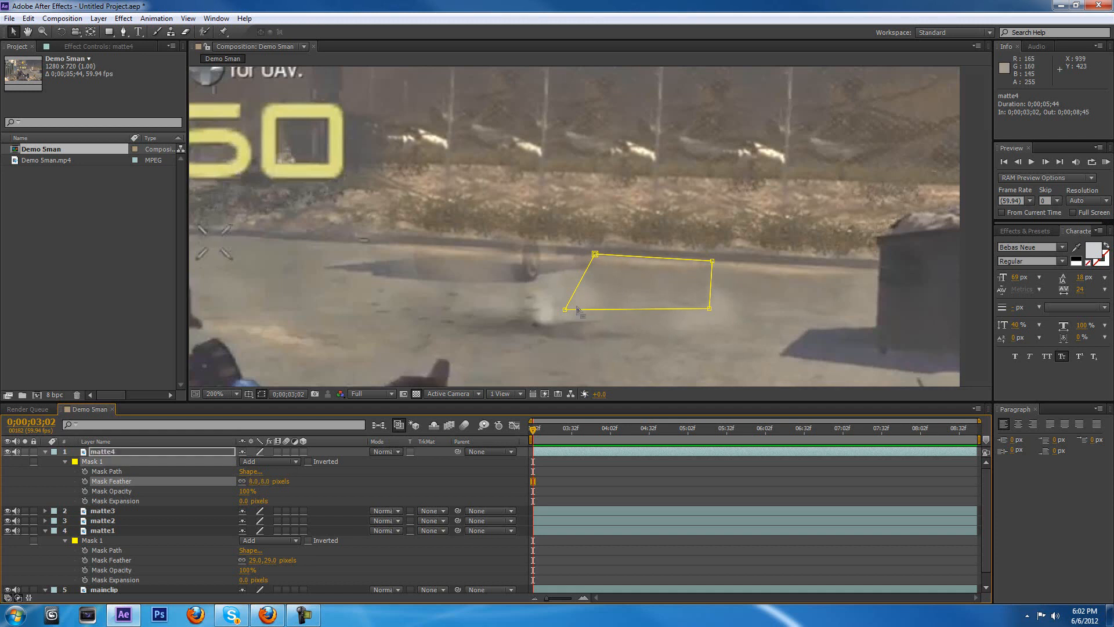
# Step: Duplicate matte4 and move the copy over the truck's leftover front wheel and shadow on the road
pyautogui.click(645, 284)
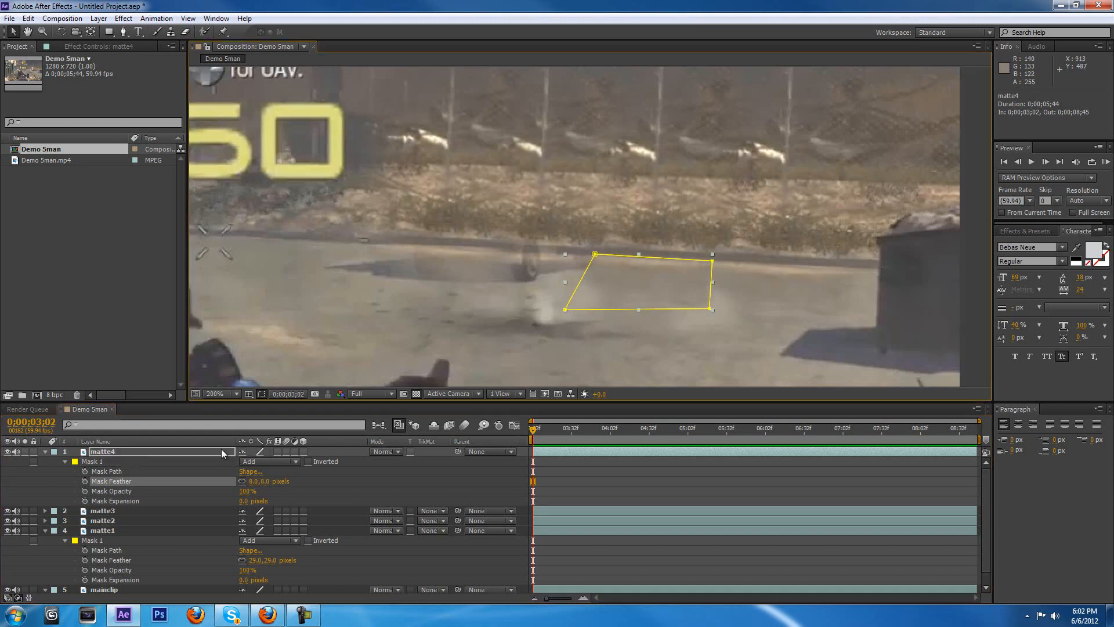
pyautogui.hotkey('ctrl', 'd')
pyautogui.moveTo(699, 288); pyautogui.dragTo(575, 281)
# Step: Fine-tune the placement and rotation of the matte5 patch so it blends with the road and curb line
pyautogui.click(61, 32)
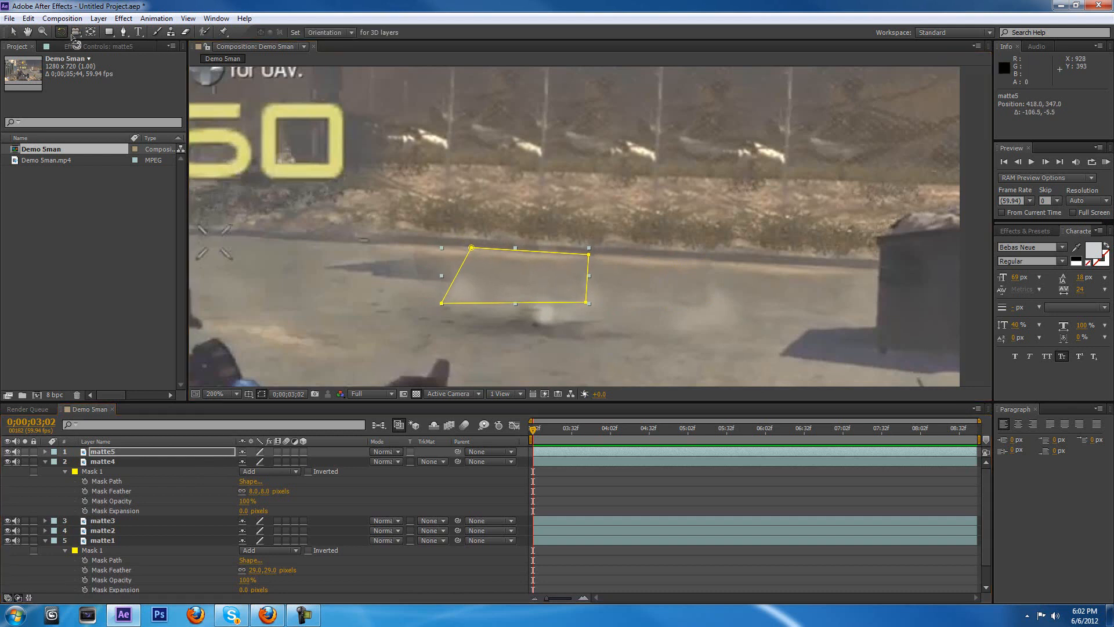
pyautogui.moveTo(458, 273)
pyautogui.mouseDown()
pyautogui.moveTo(474, 289)
pyautogui.moveTo(472, 275)
pyautogui.mouseUp()
pyautogui.press('v')
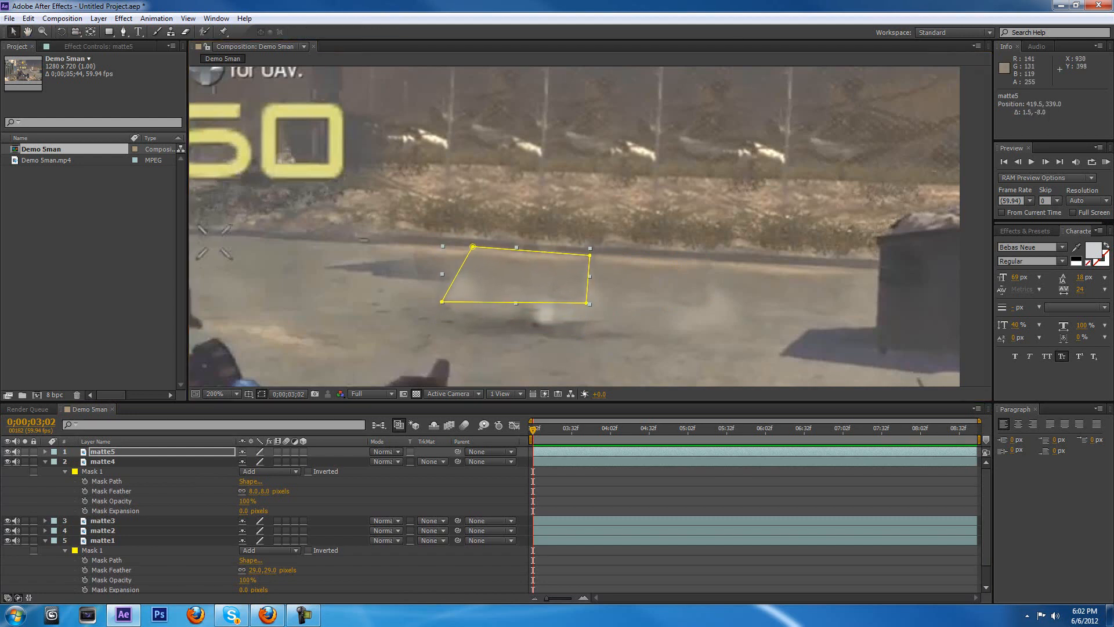
pyautogui.press('w')
pyautogui.moveTo(551, 286); pyautogui.dragTo(503, 283)
pyautogui.press('v')
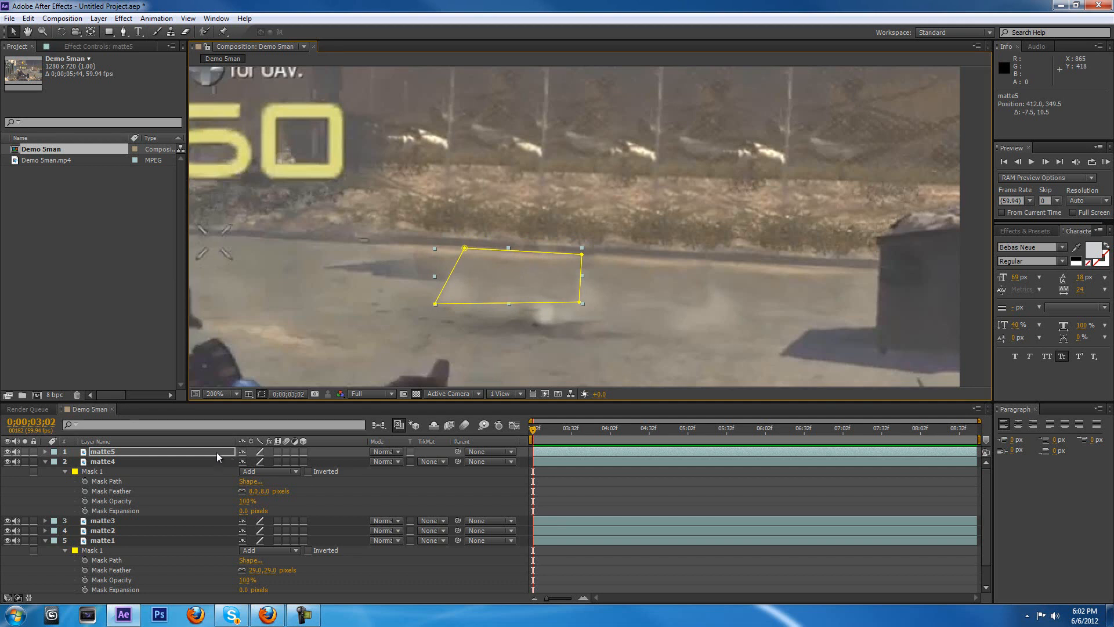
# Step: Duplicate matte5, move the copy over the remaining truck shadow farther along the road, and deselect it to check the patched background
pyautogui.press('Return')
pyautogui.hotkey('ctrl', 'd')
pyautogui.moveTo(486, 287); pyautogui.dragTo(347, 298)
pyautogui.moveTo(402, 270); pyautogui.dragTo(404, 250)
pyautogui.press(',')
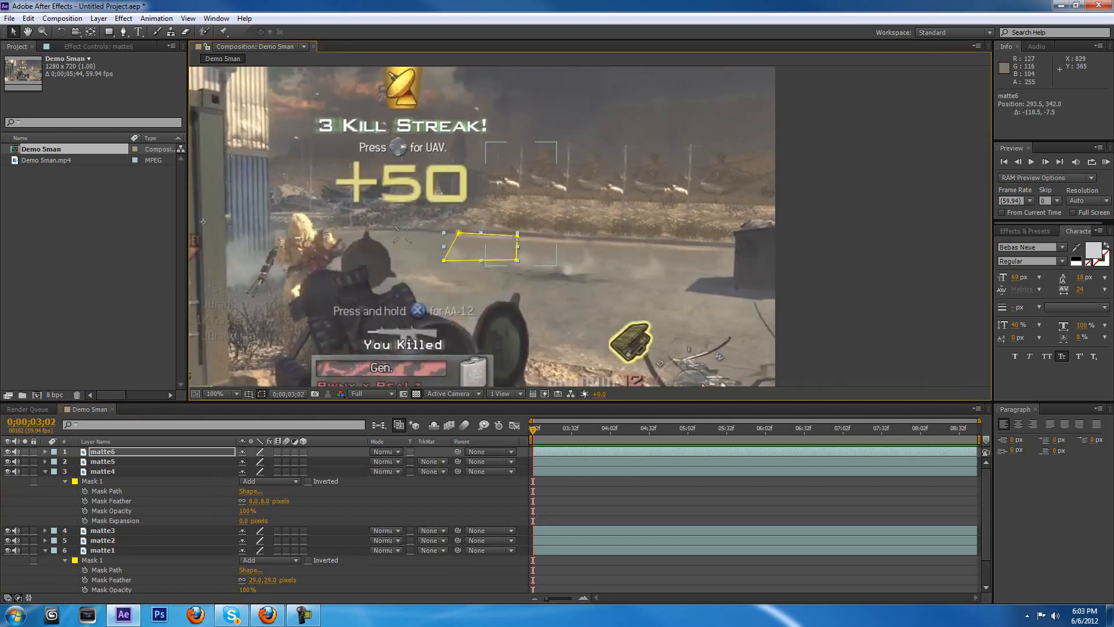
pyautogui.click(604, 459)
pyautogui.press(',')
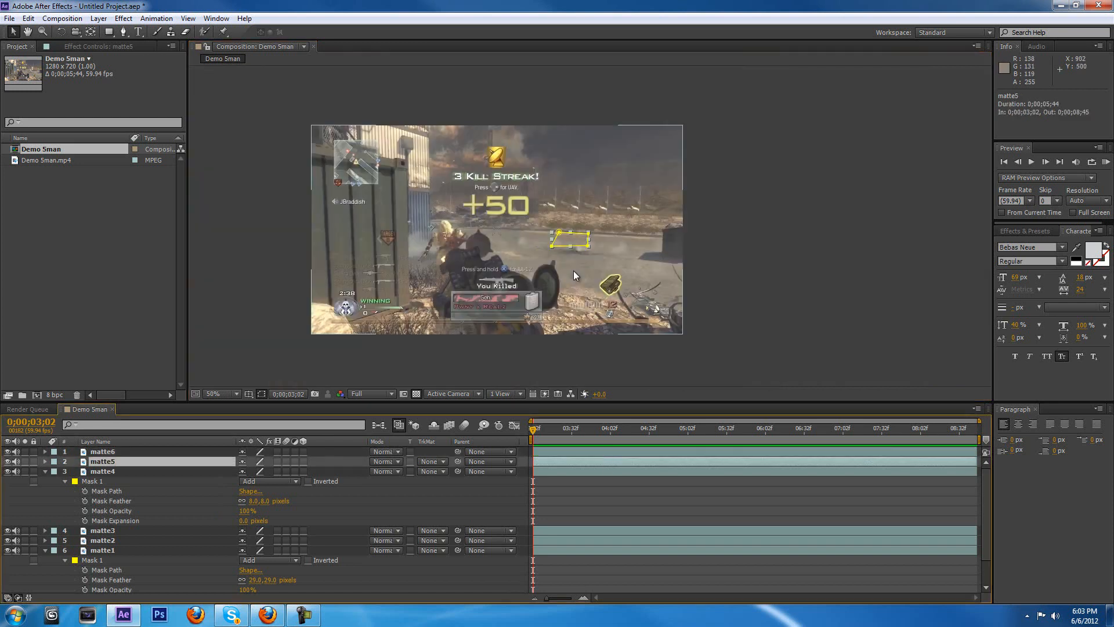
pyautogui.click(626, 481)
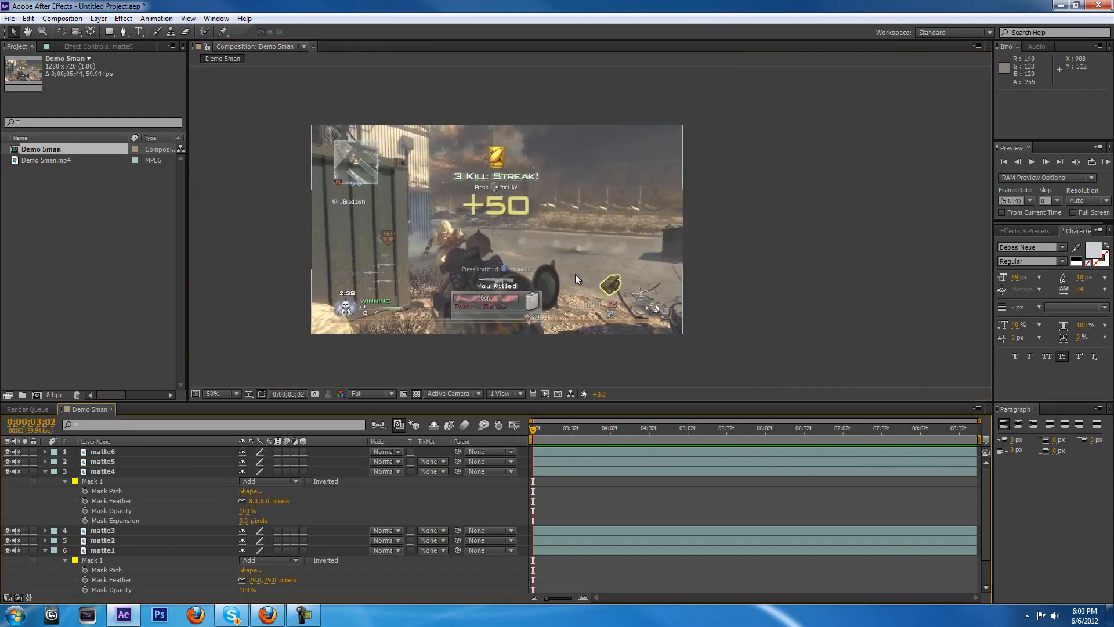
pyautogui.scroll(4, 575, 274)
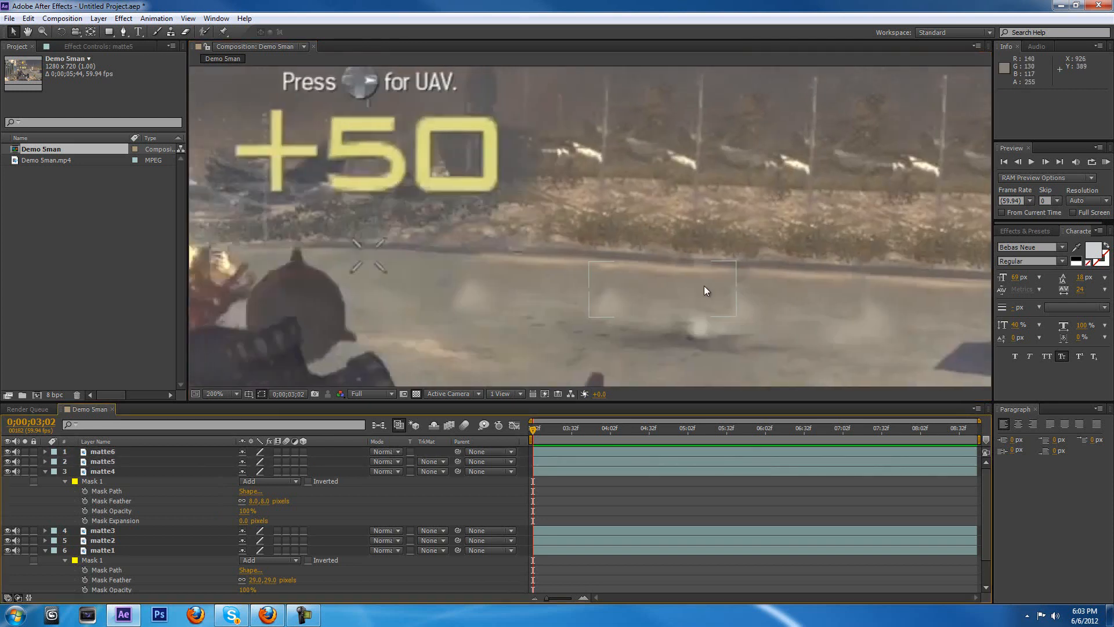
pyautogui.scroll(-2, 538, 304)
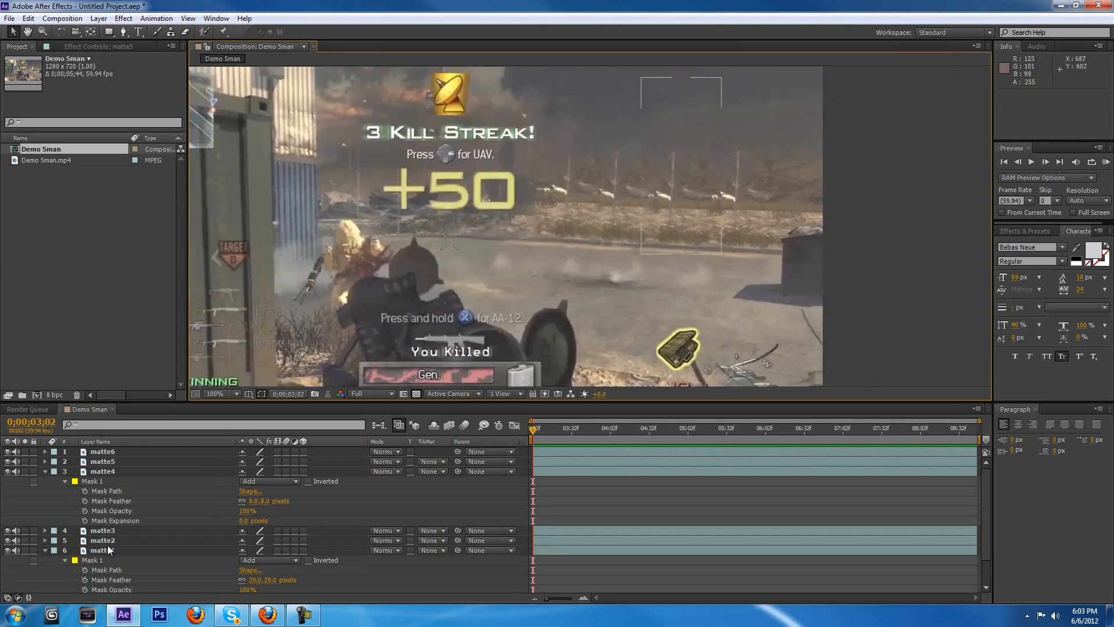
# Step: Collapse the matte4 properties, duplicate mainclip and place the copy above all other layers
pyautogui.click(45, 471)
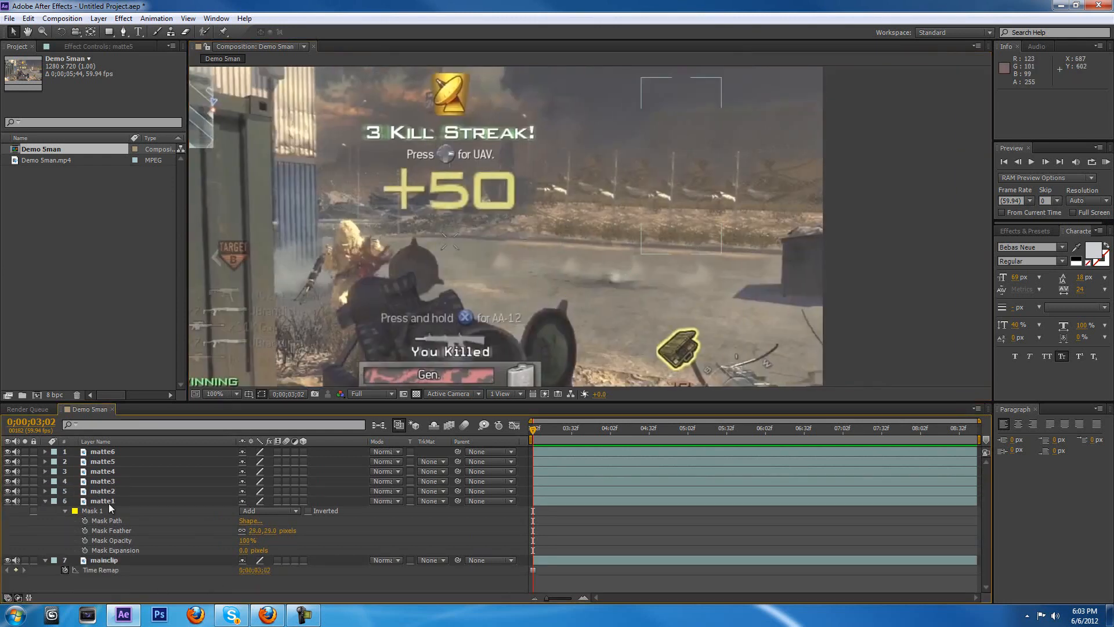
pyautogui.click(107, 561)
pyautogui.hotkey('ctrl', 'd')
pyautogui.moveTo(113, 556); pyautogui.dragTo(118, 452)
# Step: Draw a closed Pen tool mask on mainclip 2 tracing the dark debris and leaning plank behind the truck
pyautogui.moveTo(593, 194); pyautogui.dragTo(556, 197)
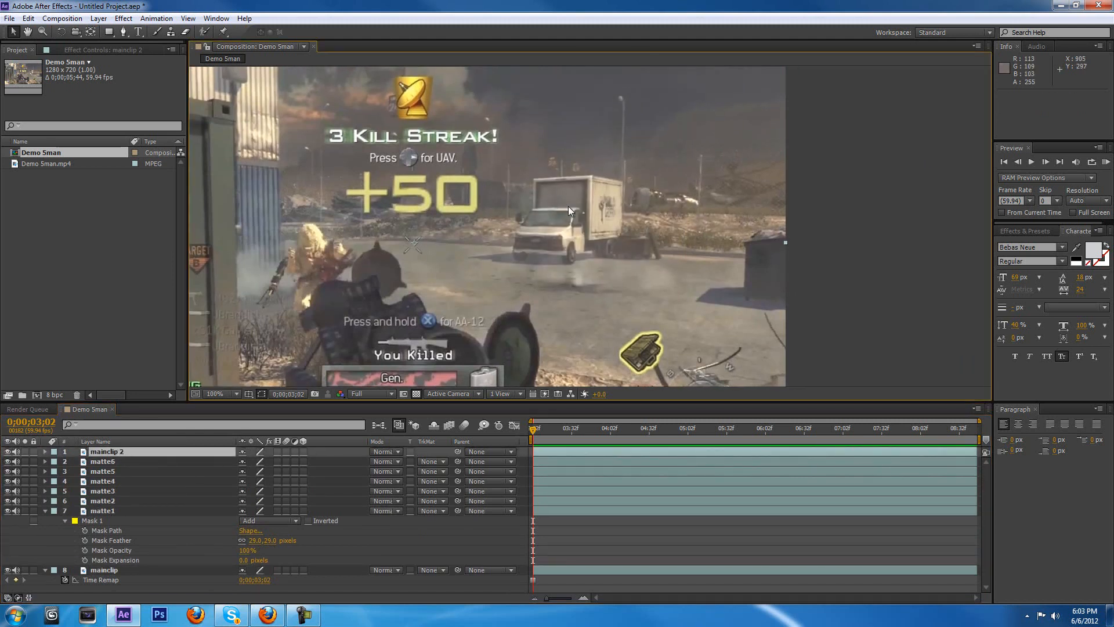
pyautogui.scroll(2, 581, 217)
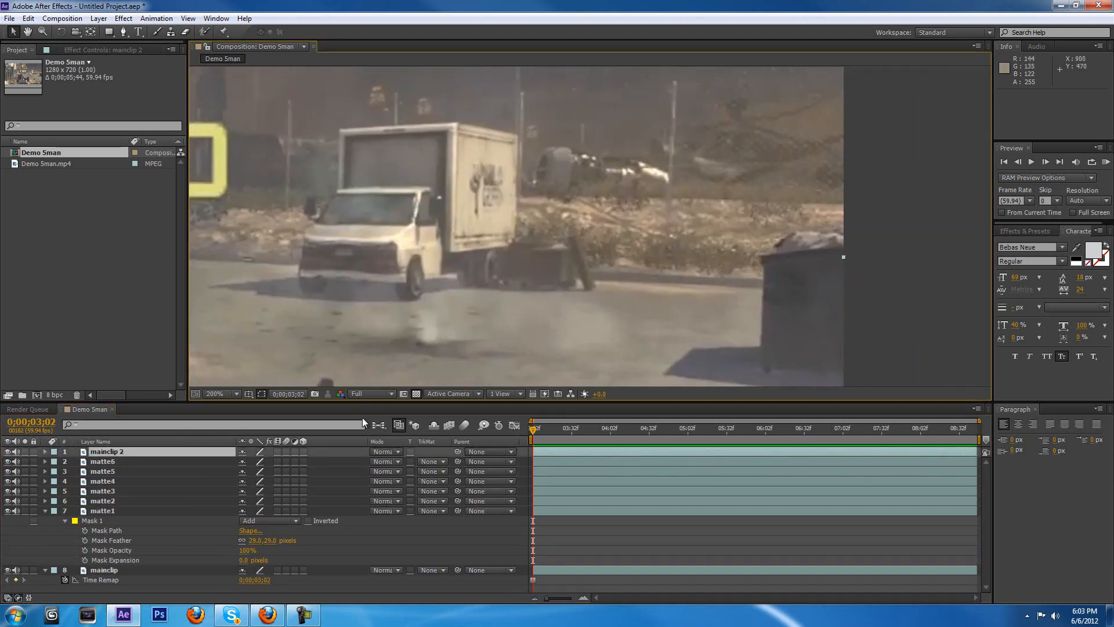
pyautogui.scroll(-1, 486, 266)
pyautogui.scroll(1, 495, 266)
pyautogui.moveTo(534, 245); pyautogui.dragTo(570, 241)
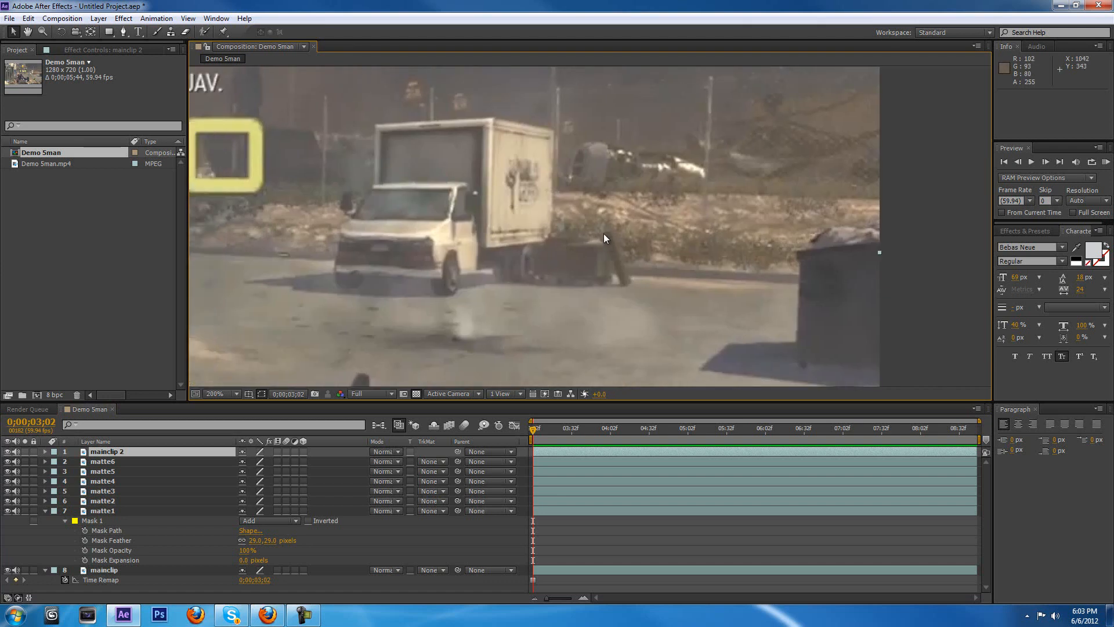
pyautogui.moveTo(635, 280); pyautogui.dragTo(719, 286)
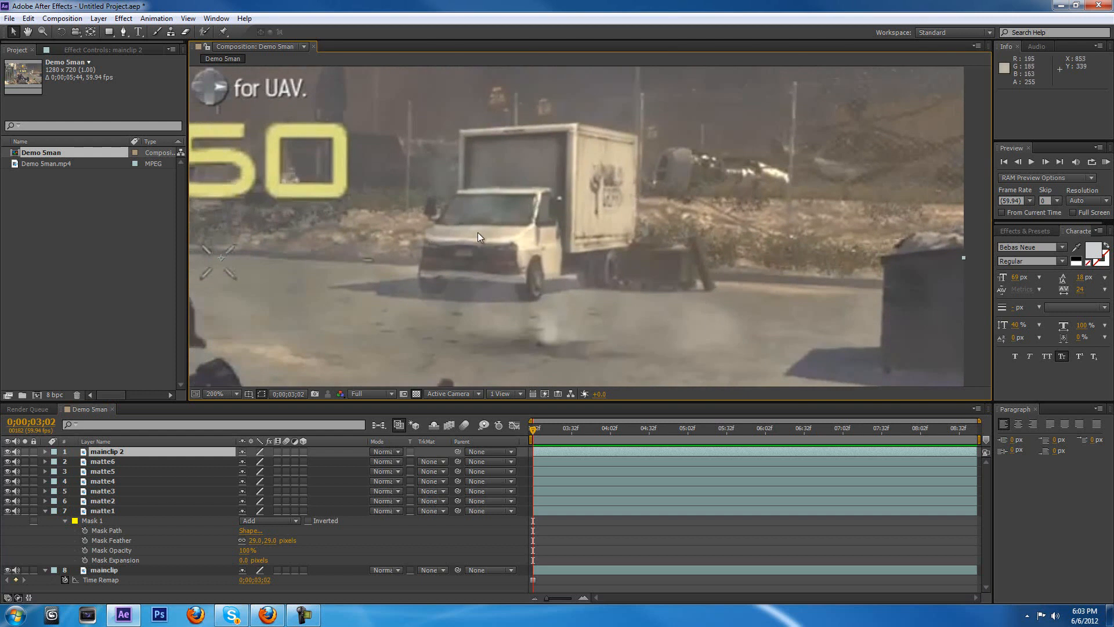
pyautogui.moveTo(571, 217); pyautogui.dragTo(600, 222)
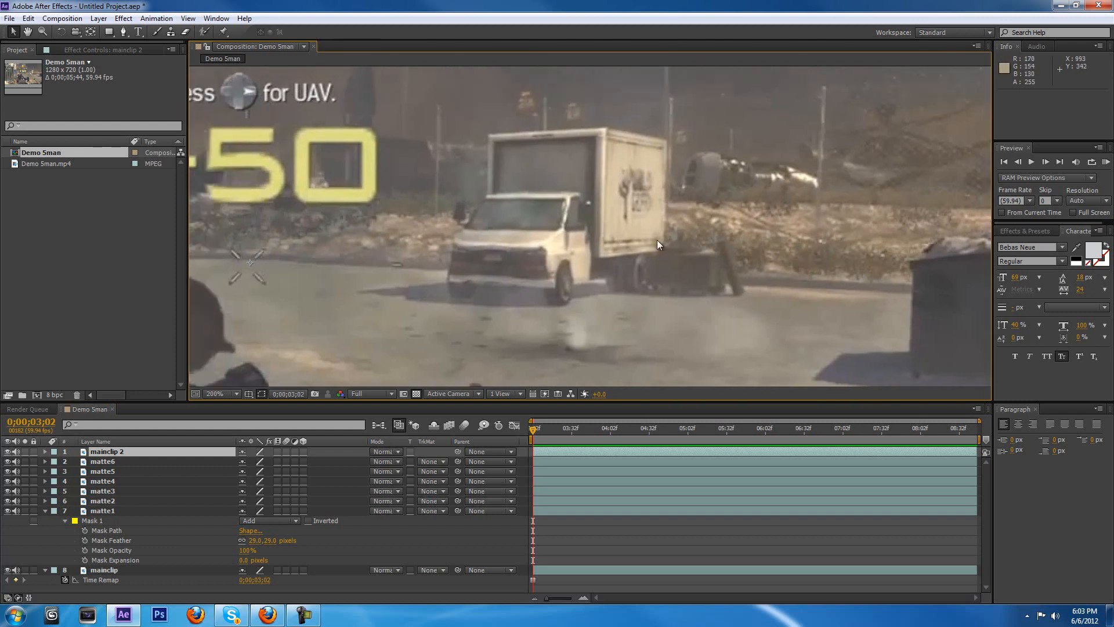
pyautogui.scroll(1, 596, 227)
pyautogui.scroll(1, 599, 228)
pyautogui.click(126, 32)
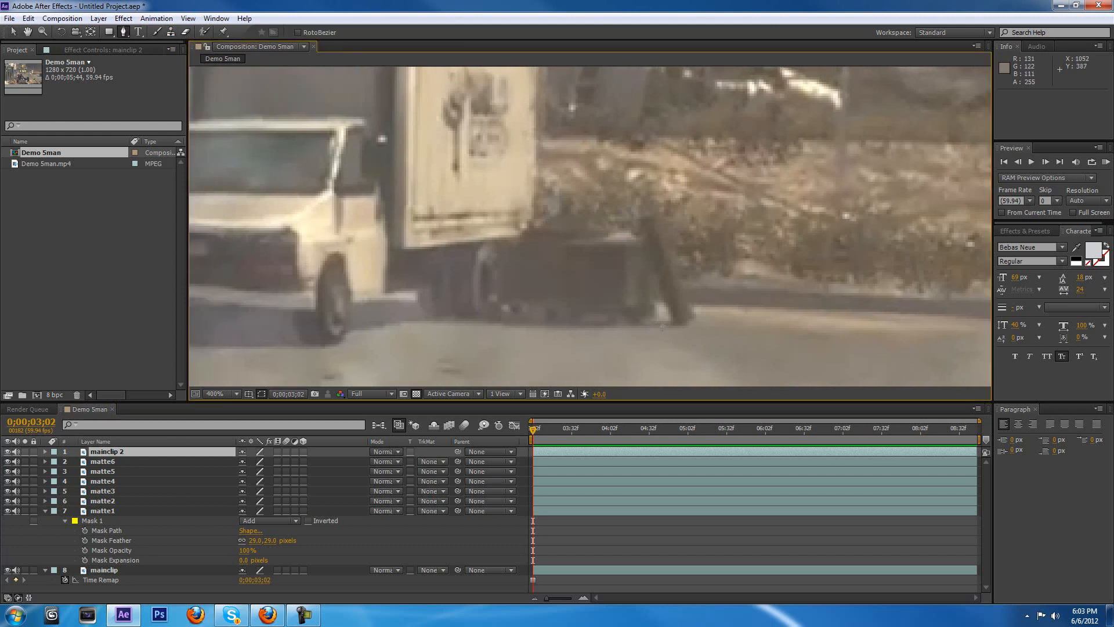
pyautogui.click(673, 320)
pyautogui.click(681, 326)
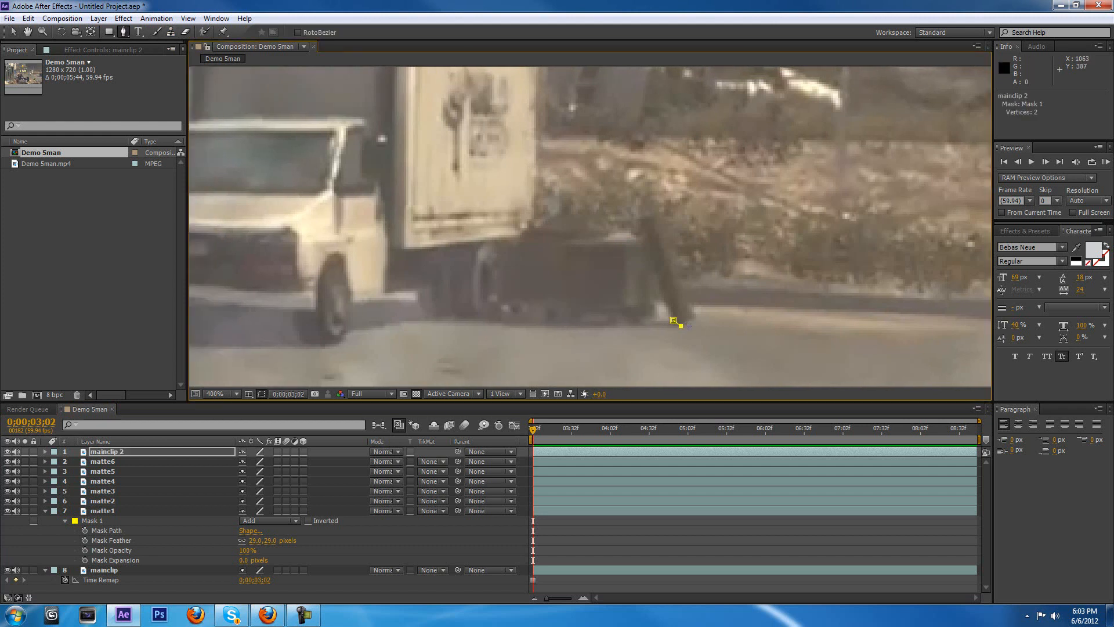
pyautogui.click(696, 316)
pyautogui.click(662, 216)
pyautogui.click(649, 215)
pyautogui.click(639, 219)
pyautogui.click(641, 232)
pyautogui.click(612, 229)
pyautogui.click(601, 211)
pyautogui.click(562, 213)
pyautogui.click(544, 219)
pyautogui.click(540, 227)
pyautogui.click(526, 230)
pyautogui.click(519, 238)
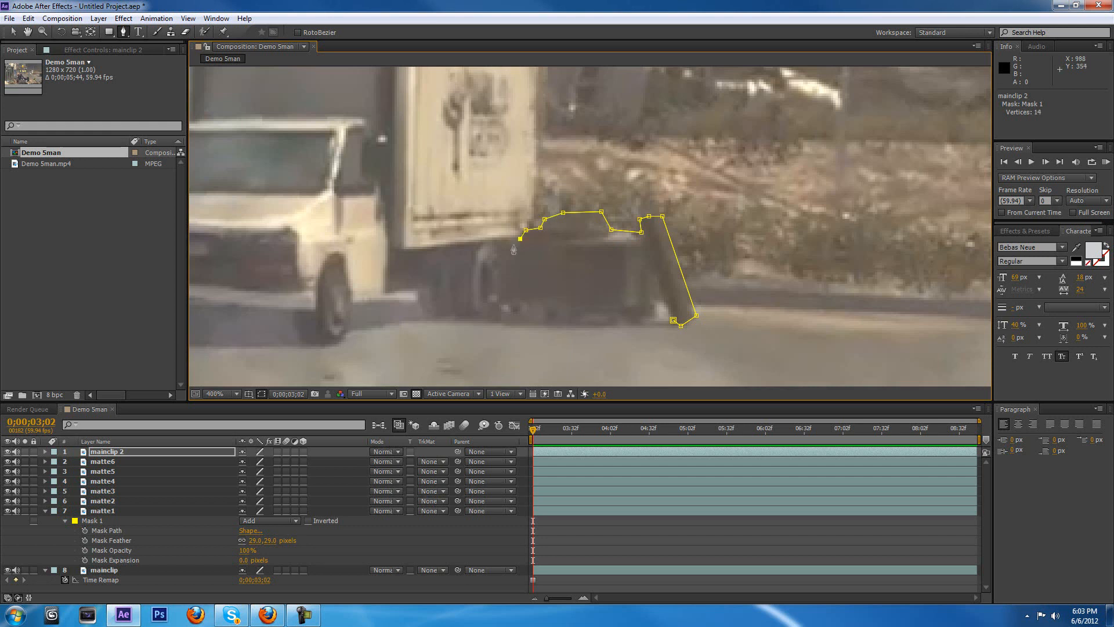
pyautogui.click(500, 245)
pyautogui.click(498, 301)
pyautogui.click(508, 305)
pyautogui.click(656, 324)
pyautogui.click(648, 289)
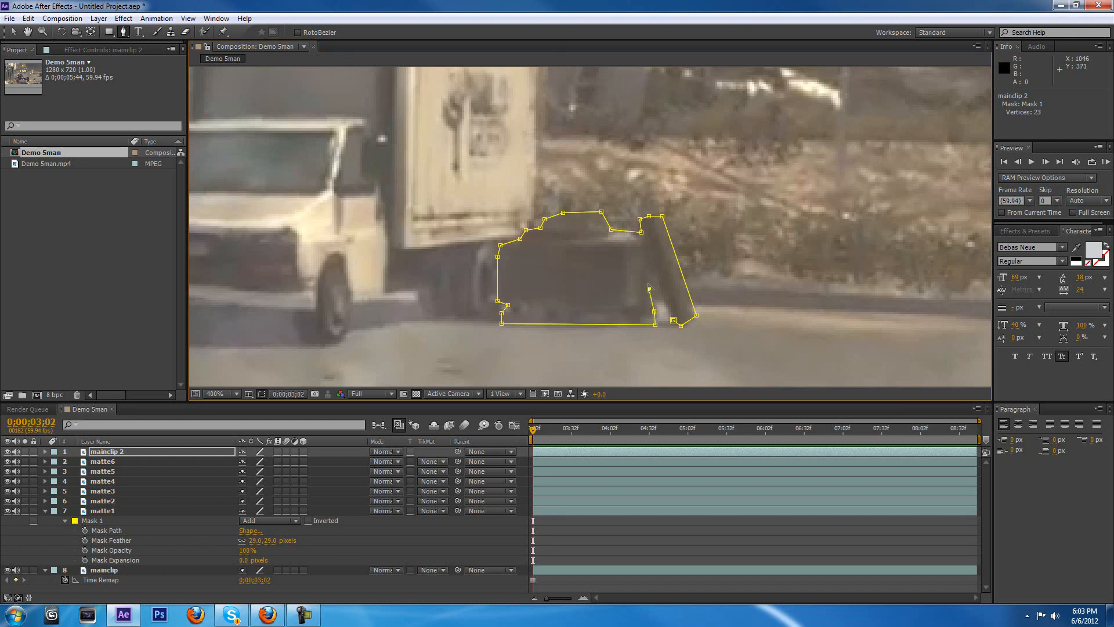
pyautogui.click(658, 287)
pyautogui.click(668, 311)
pyautogui.click(673, 320)
pyautogui.press(',')
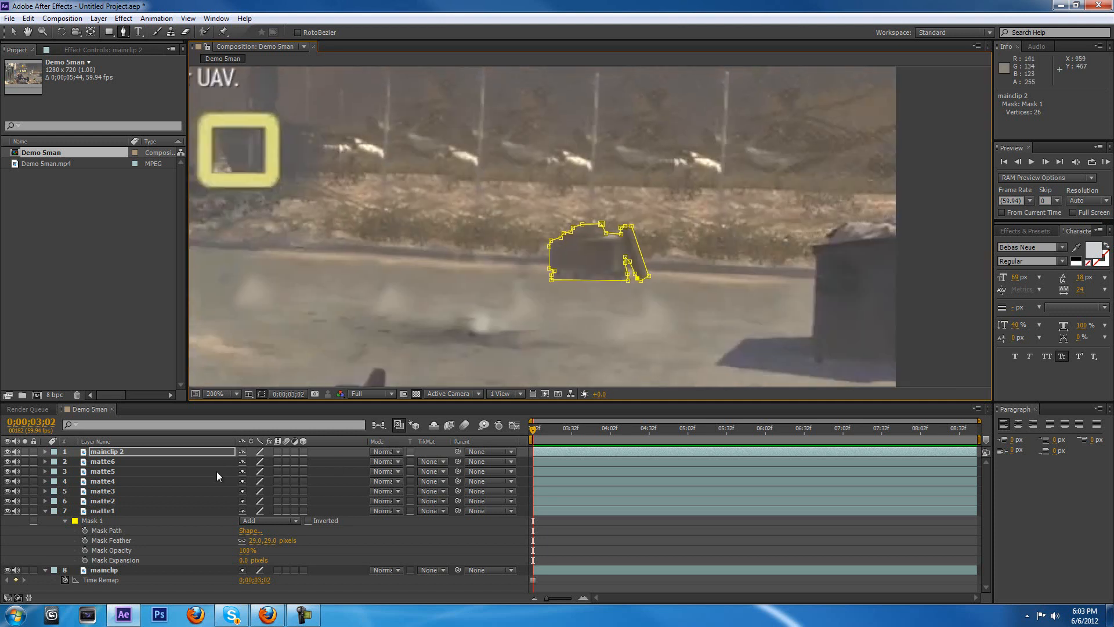
# Step: Collapse the matte1 properties and feather the debris mask on mainclip 2 by 5 pixels
pyautogui.click(203, 451)
pyautogui.press('m')
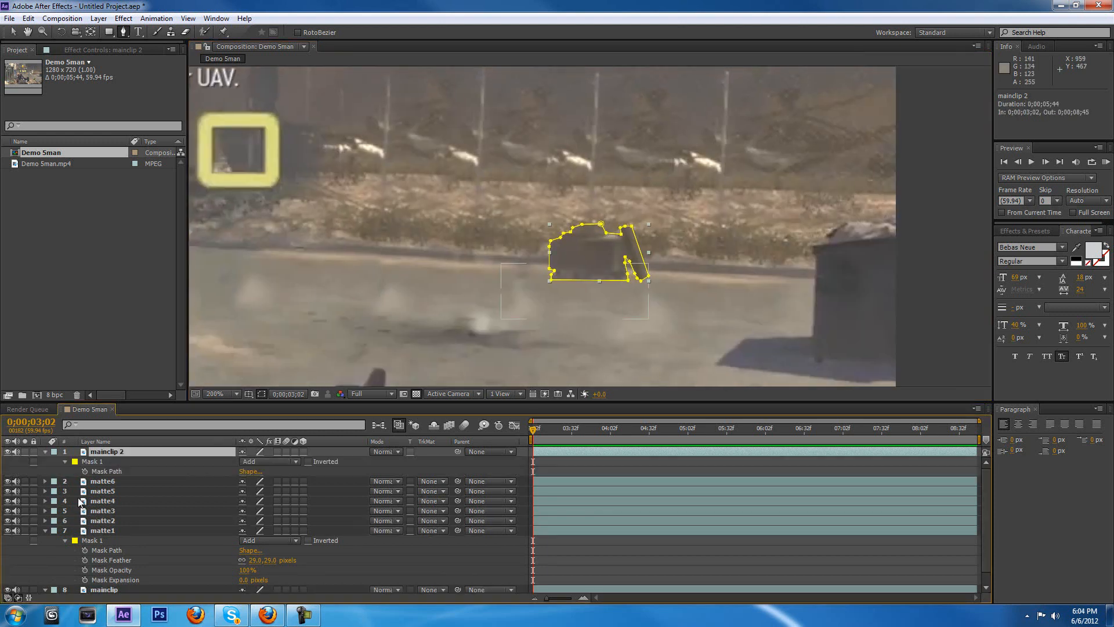
pyautogui.click(44, 530)
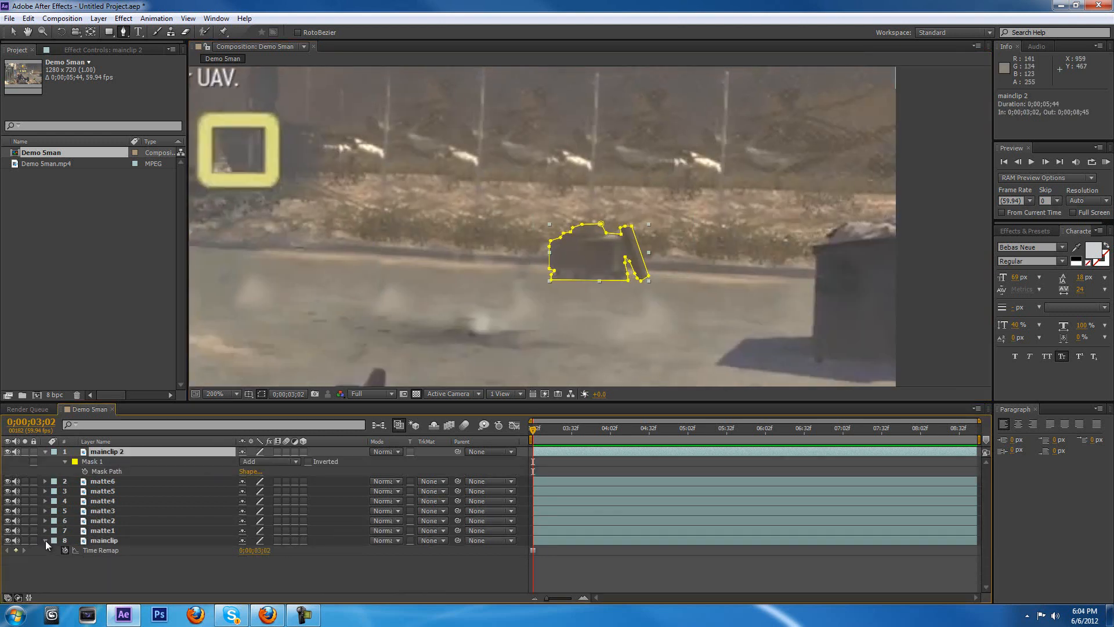
pyautogui.click(66, 461)
pyautogui.click(65, 461)
pyautogui.click(65, 461)
pyautogui.moveTo(256, 481); pyautogui.dragTo(260, 481)
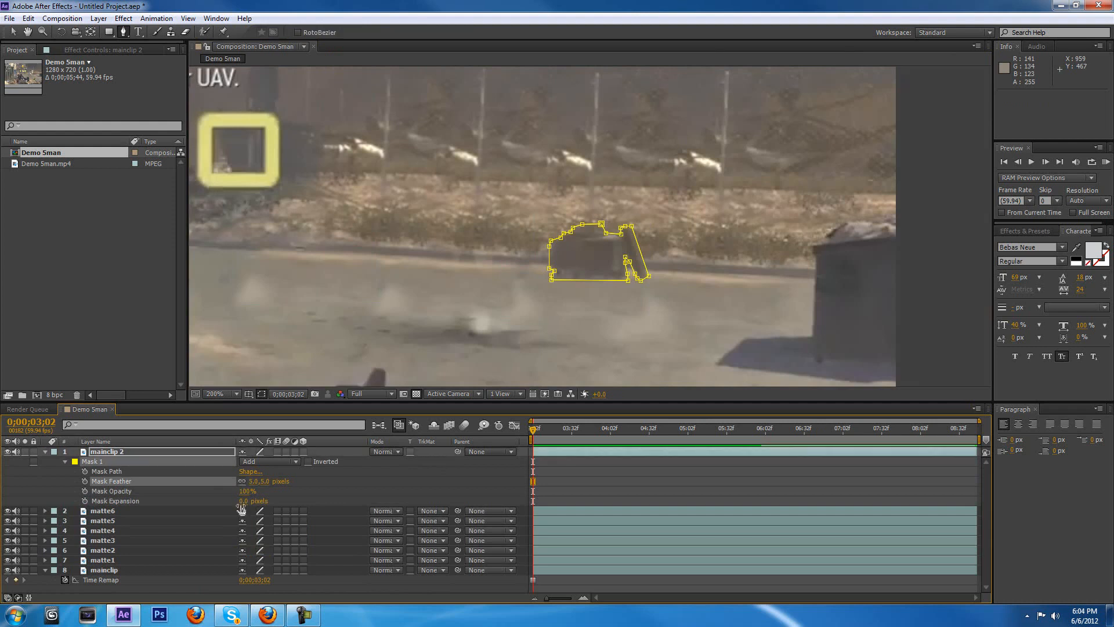
# Step: Set the debris mask's expansion to 1 pixel after trying 3 pixels
pyautogui.click(239, 500)
pyautogui.moveTo(238, 501); pyautogui.dragTo(244, 501)
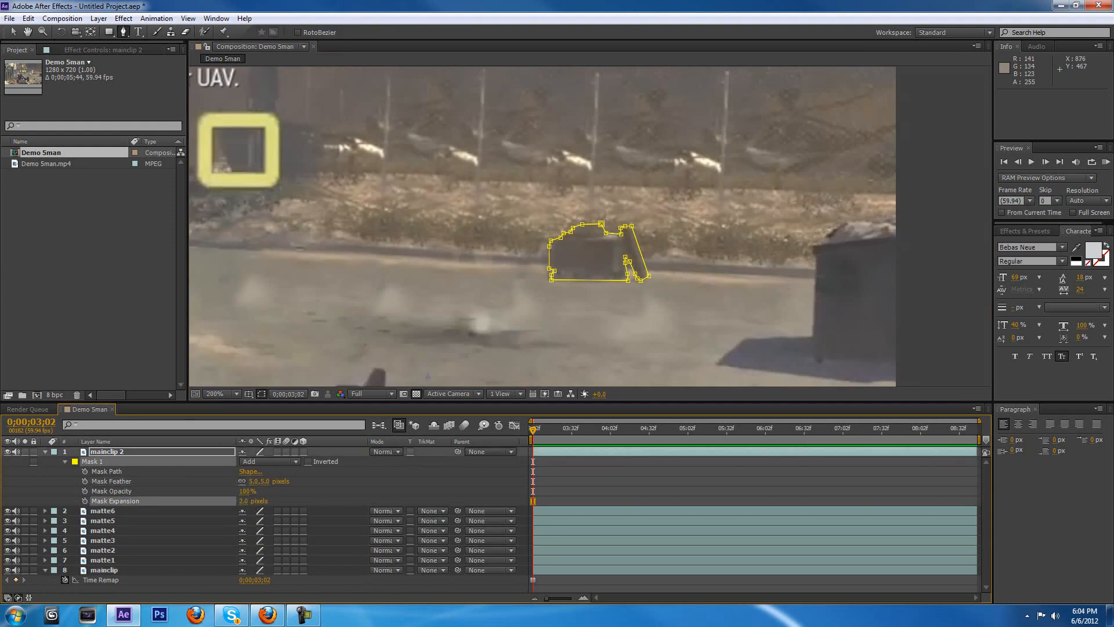
pyautogui.scroll(1, 443, 360)
pyautogui.moveTo(443, 360); pyautogui.dragTo(418, 368)
pyautogui.click(244, 499)
pyautogui.write('1')
pyautogui.press('Return')
pyautogui.scroll(-1, 464, 337)
pyautogui.click(565, 510)
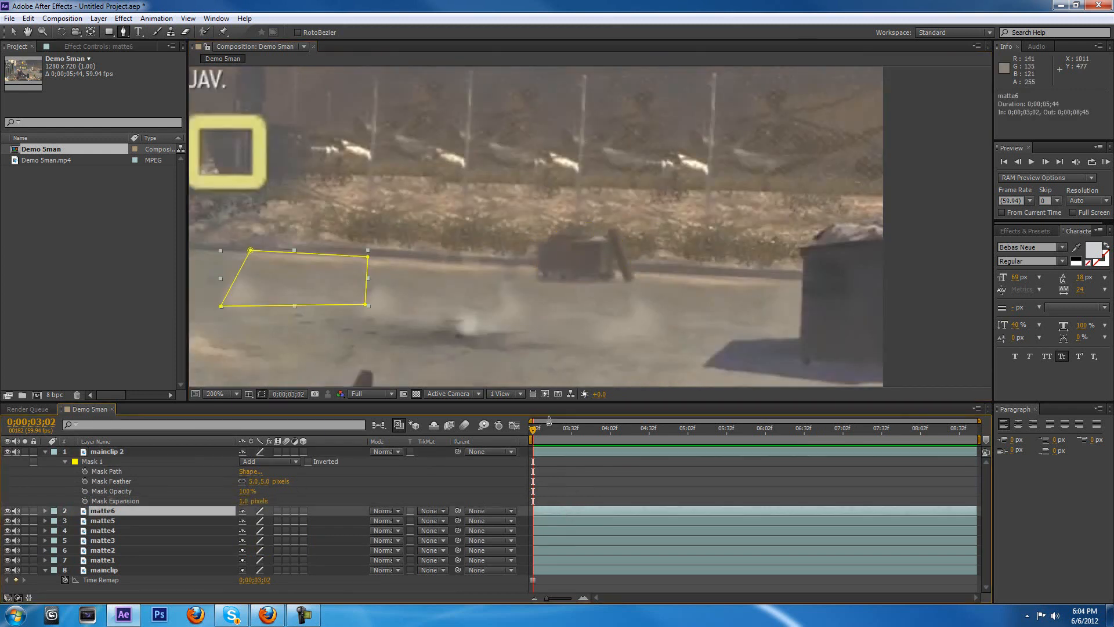
pyautogui.scroll(-1, 406, 342)
pyautogui.moveTo(406, 342); pyautogui.dragTo(410, 345)
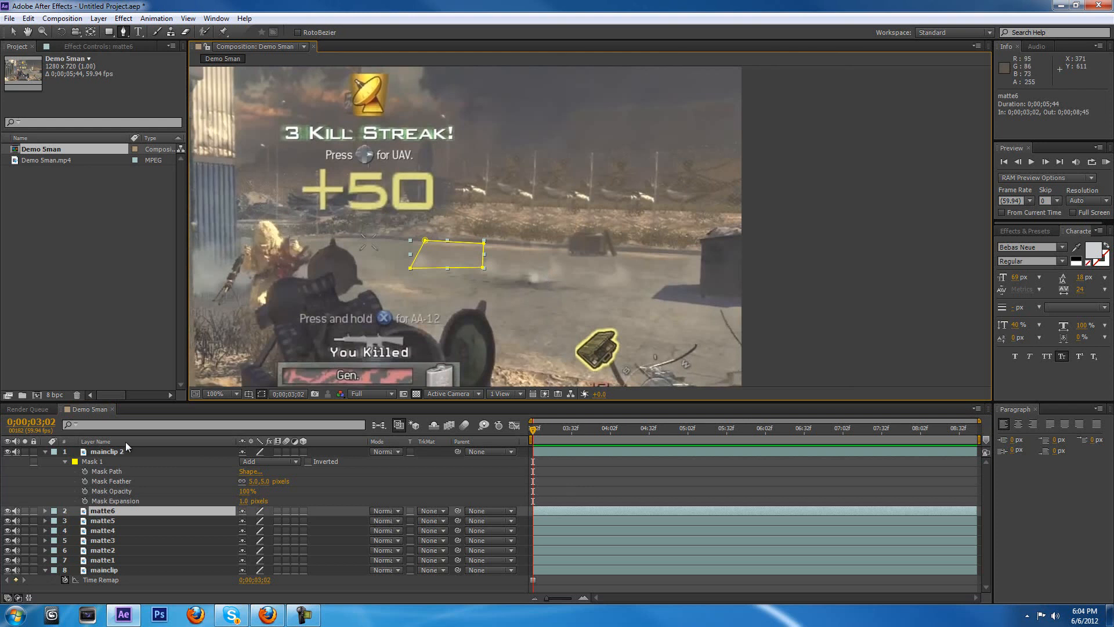
# Step: Collapse the debris layer's properties and rename mainclip 2 as matte7
pyautogui.click(109, 452)
pyautogui.click(46, 451)
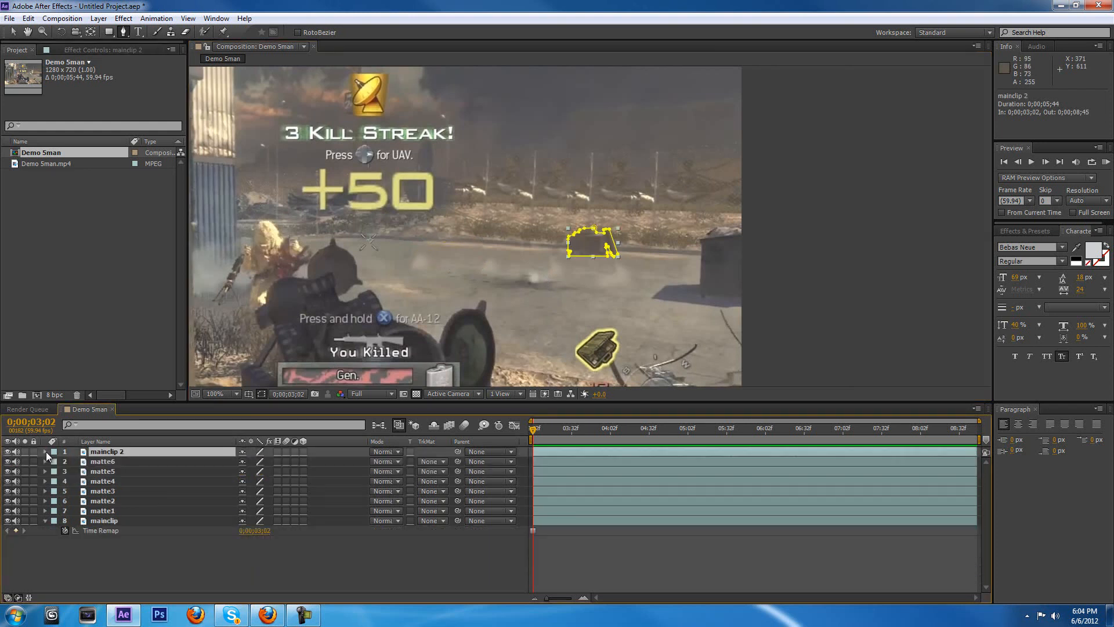
pyautogui.rightClick(117, 450)
pyautogui.click(134, 447)
pyautogui.write('ma')
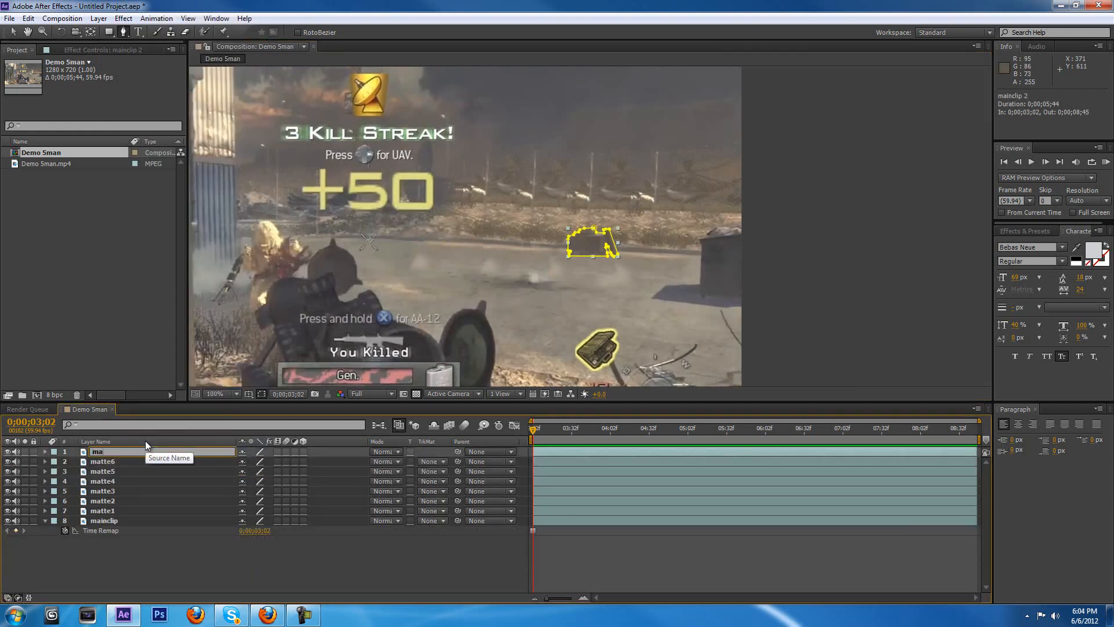
pyautogui.write('tte7')
pyautogui.click(100, 462)
# Step: Duplicate mainclip, move the copy above all other layers and rename it matte8
pyautogui.click(112, 521)
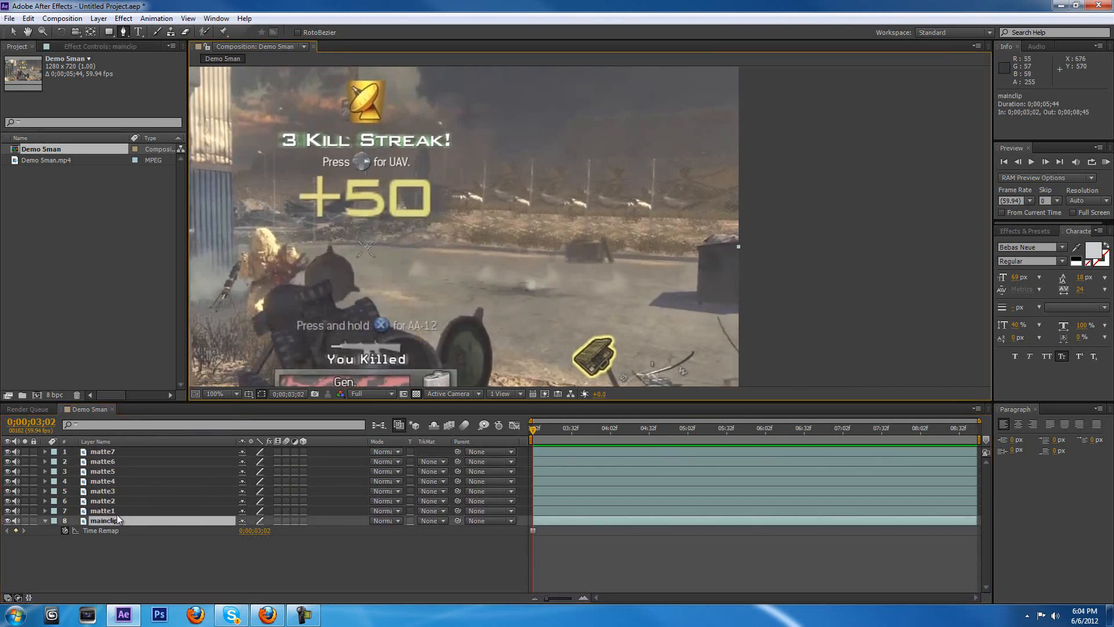
pyautogui.hotkey('ctrl', 'd')
pyautogui.moveTo(110, 510); pyautogui.dragTo(116, 450)
pyautogui.rightClick(114, 447)
pyautogui.click(141, 436)
pyautogui.write('matte8')
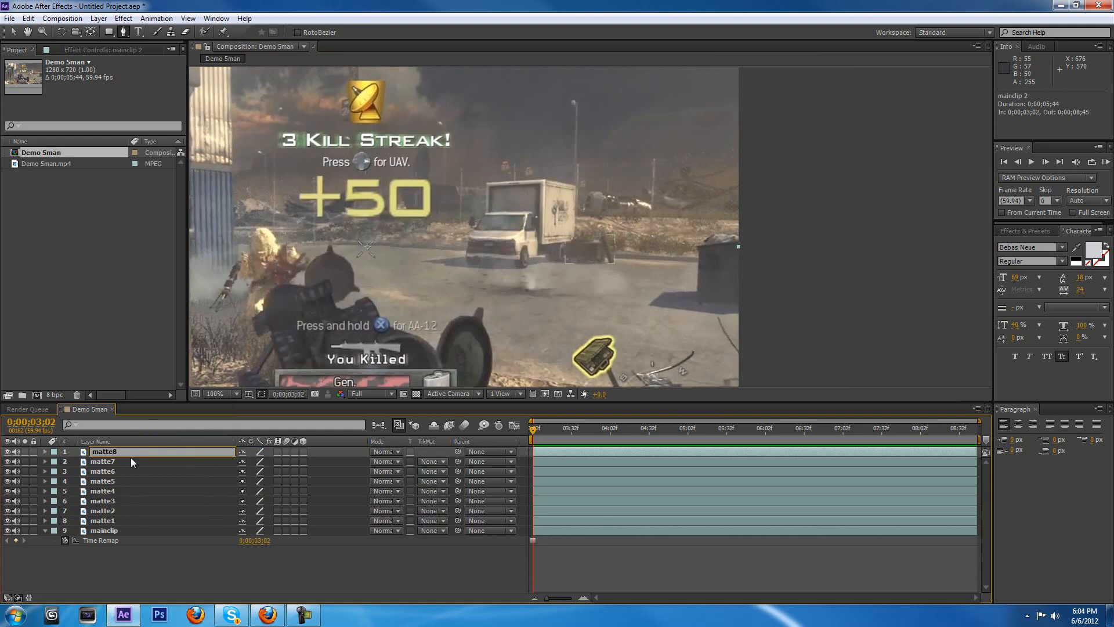
pyautogui.press('Return')
# Step: Examine the white truck's outline on the matte8 layer up close
pyautogui.moveTo(594, 250); pyautogui.dragTo(615, 259)
pyautogui.scroll(1, 580, 261)
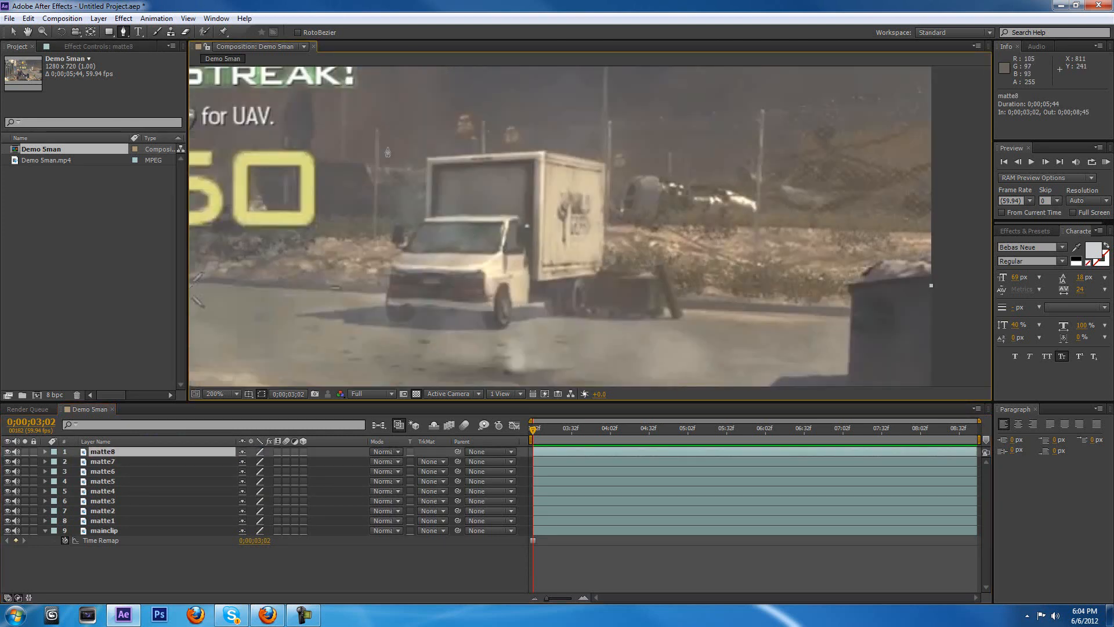
pyautogui.moveTo(411, 162); pyautogui.dragTo(463, 163)
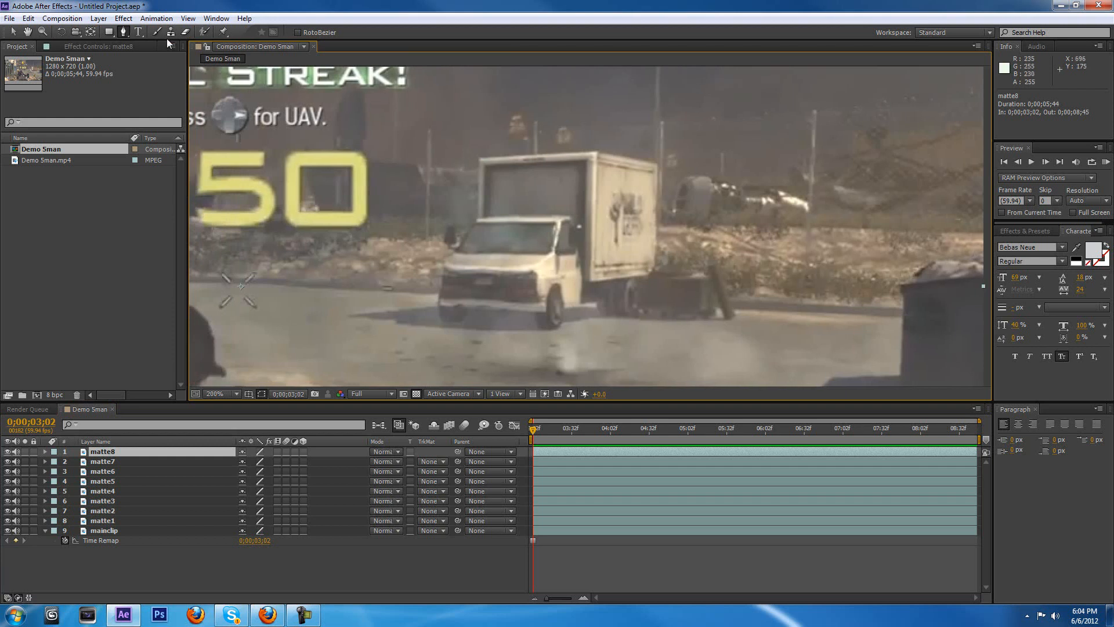
pyautogui.moveTo(546, 137); pyautogui.dragTo(543, 142)
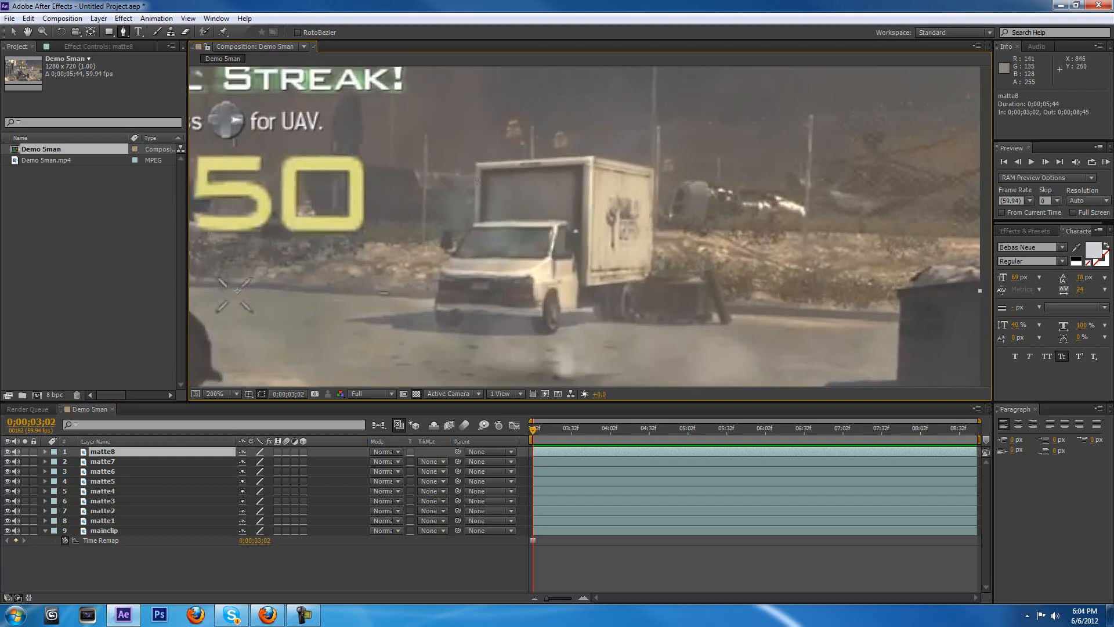
pyautogui.moveTo(471, 177); pyautogui.dragTo(462, 178)
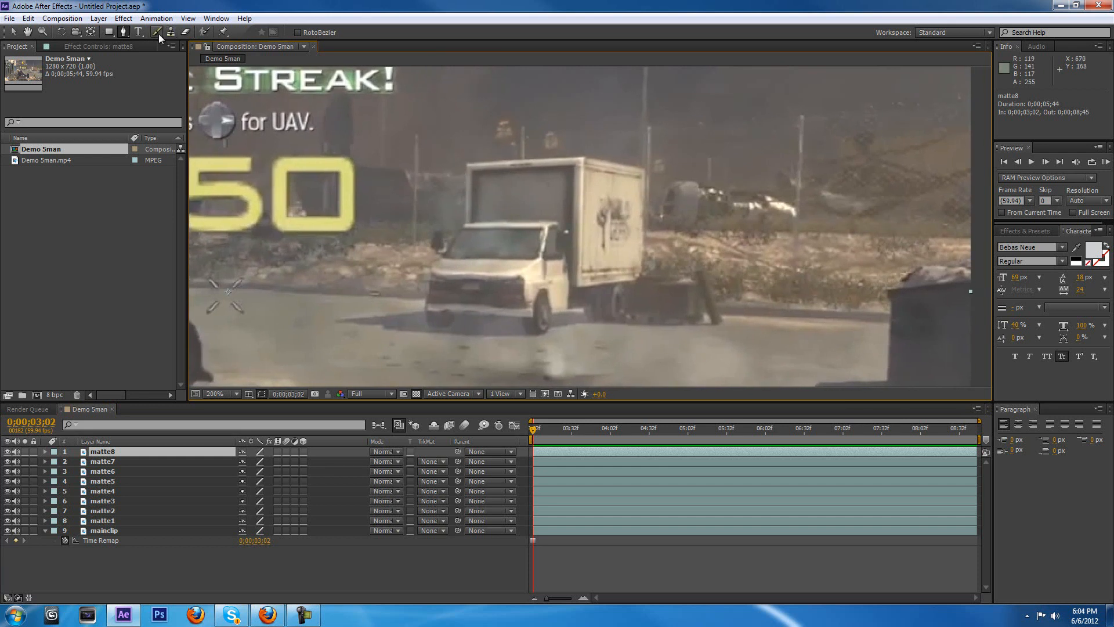
pyautogui.moveTo(621, 231); pyautogui.dragTo(625, 221)
pyautogui.moveTo(523, 249); pyautogui.dragTo(475, 271)
pyautogui.scroll(1, 477, 265)
pyautogui.scroll(-1, 516, 239)
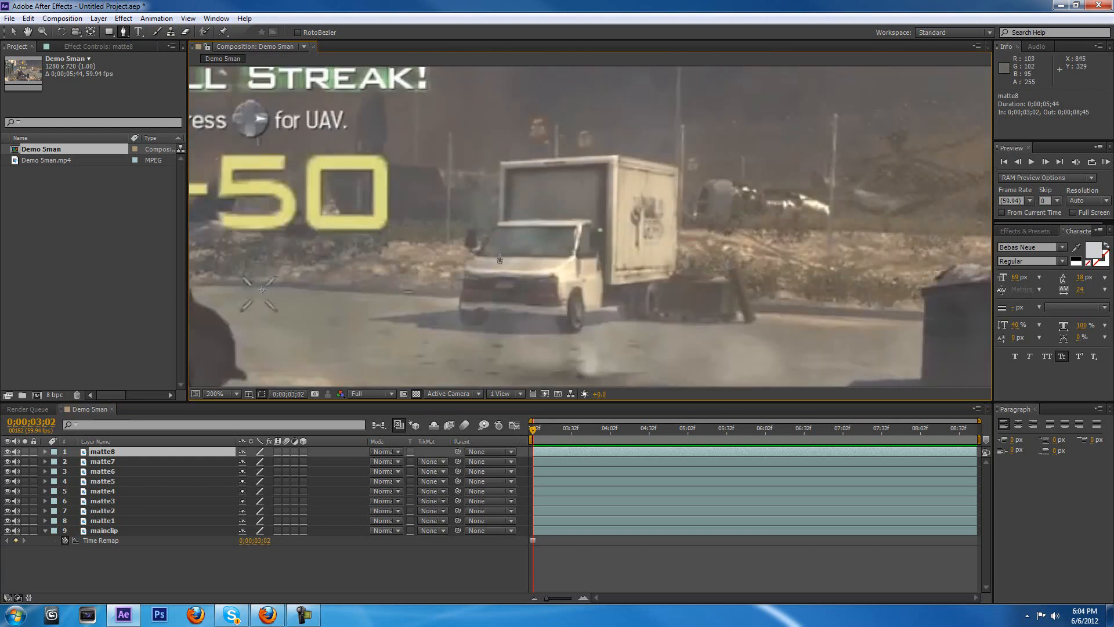
# Step: Start a mask on matte8 at the white truck's front bumper corner and trace up the front edge to the hood
pyautogui.scroll(1, 500, 259)
pyautogui.scroll(-3, 459, 284)
pyautogui.scroll(3, 472, 274)
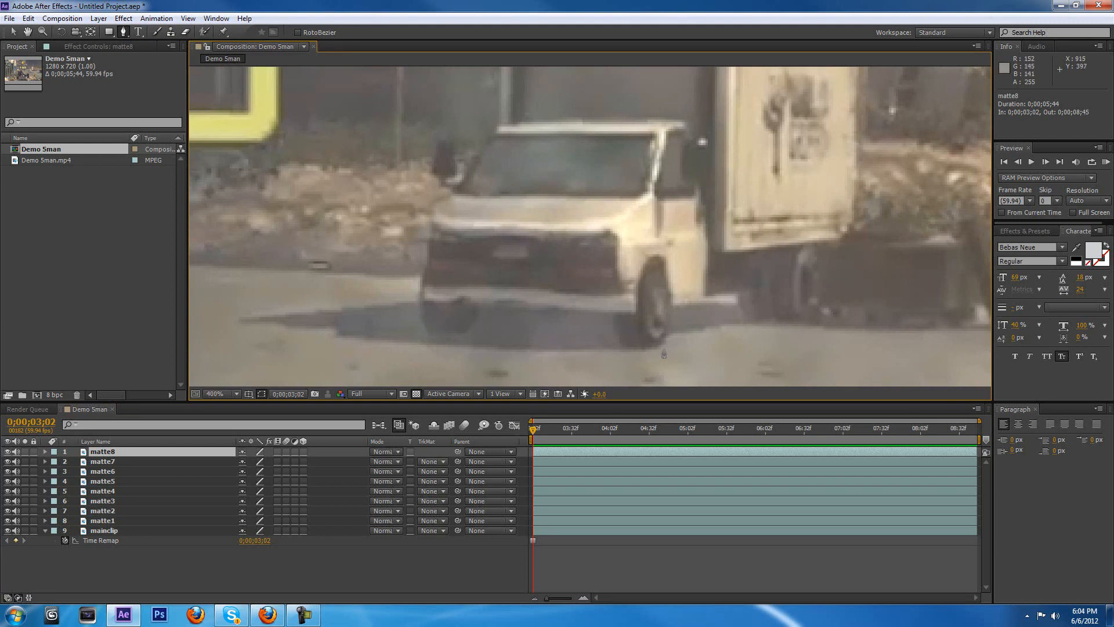
pyautogui.scroll(-1, 754, 314)
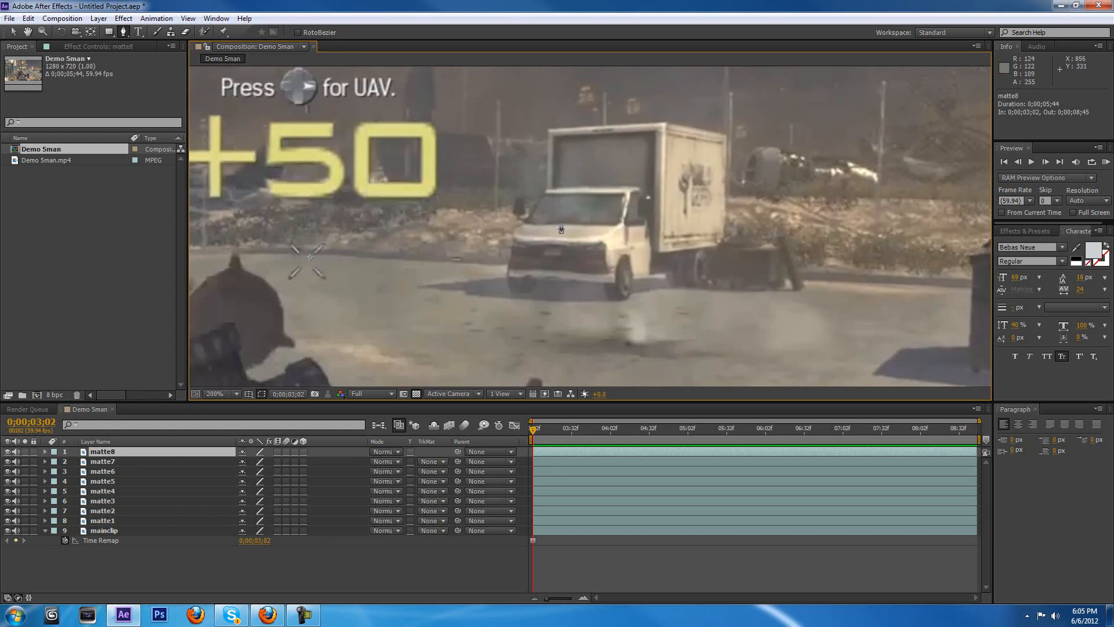
pyautogui.scroll(2, 568, 228)
pyautogui.click(507, 294)
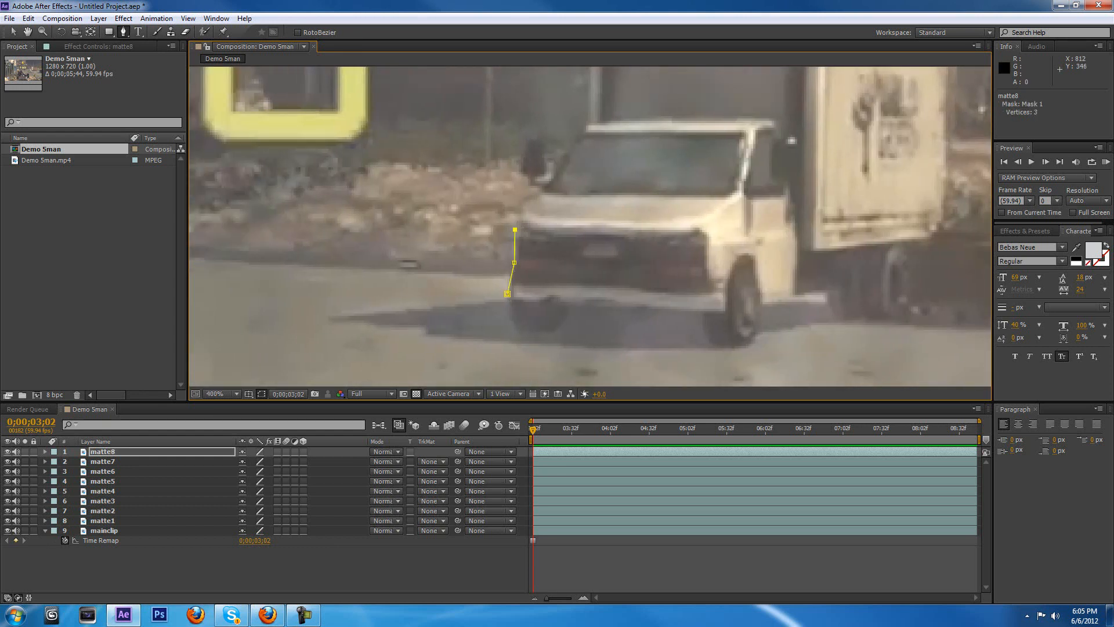
pyautogui.hotkey('ctrl', 'z')
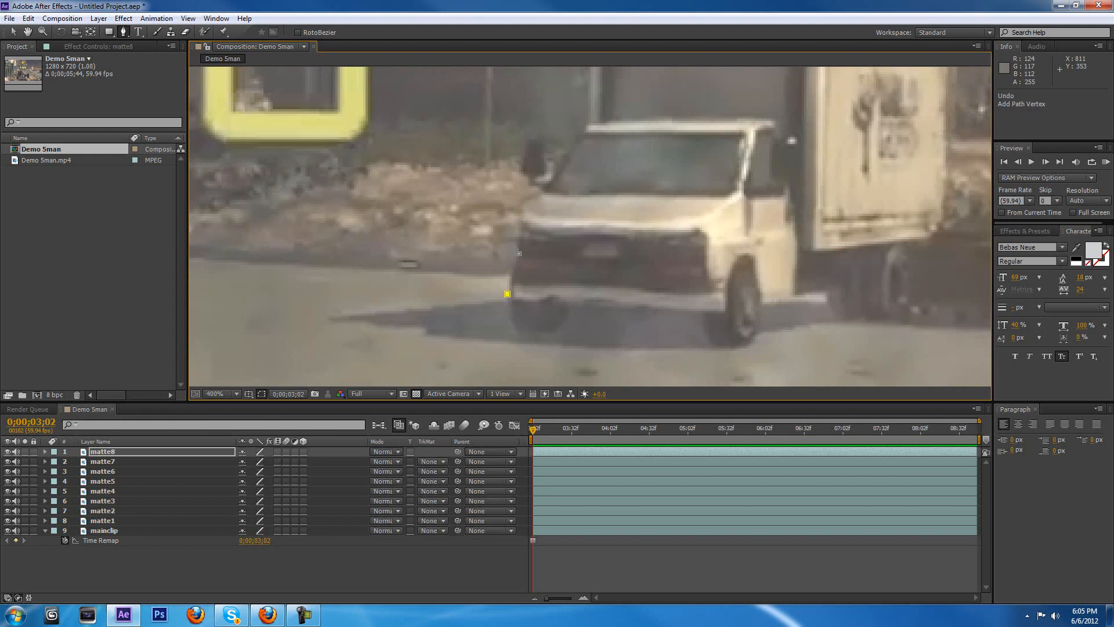
pyautogui.click(508, 294)
pyautogui.click(514, 262)
pyautogui.click(516, 231)
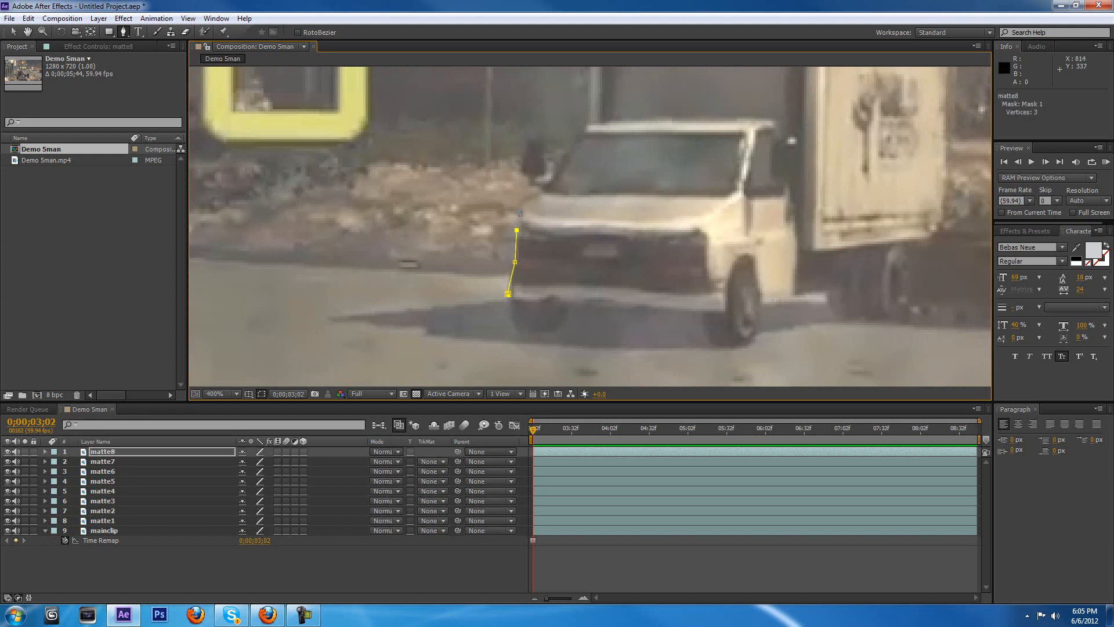
# Step: Continue the mask along the hood's outer edge up to the base of the side mirror
pyautogui.click(535, 194)
pyautogui.scroll(2, 545, 214)
pyautogui.click(542, 233)
pyautogui.scroll(2, 543, 235)
pyautogui.hotkey('ctrl', 'z')
pyautogui.click(556, 267)
# Step: Trace the mask closely around the truck's side mirror with short straight segments
pyautogui.click(508, 263)
pyautogui.click(497, 235)
pyautogui.click(470, 213)
pyautogui.click(484, 176)
pyautogui.scroll(5, 493, 189)
pyautogui.click(493, 245)
pyautogui.click(506, 209)
pyautogui.click(534, 193)
pyautogui.click(557, 212)
pyautogui.click(572, 268)
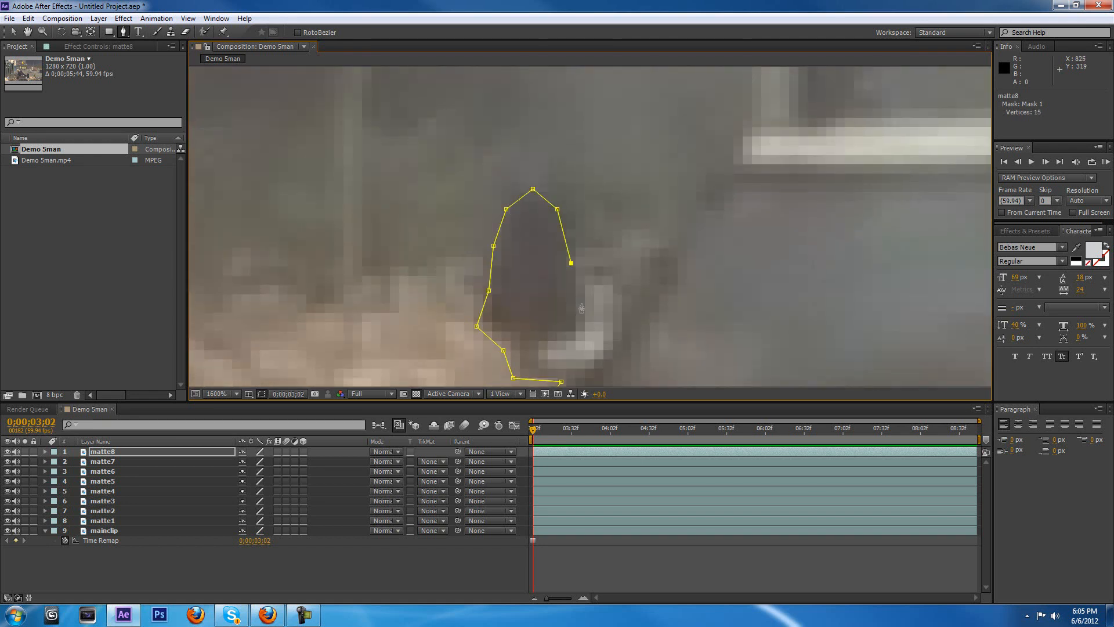
pyautogui.click(580, 307)
pyautogui.press(',')
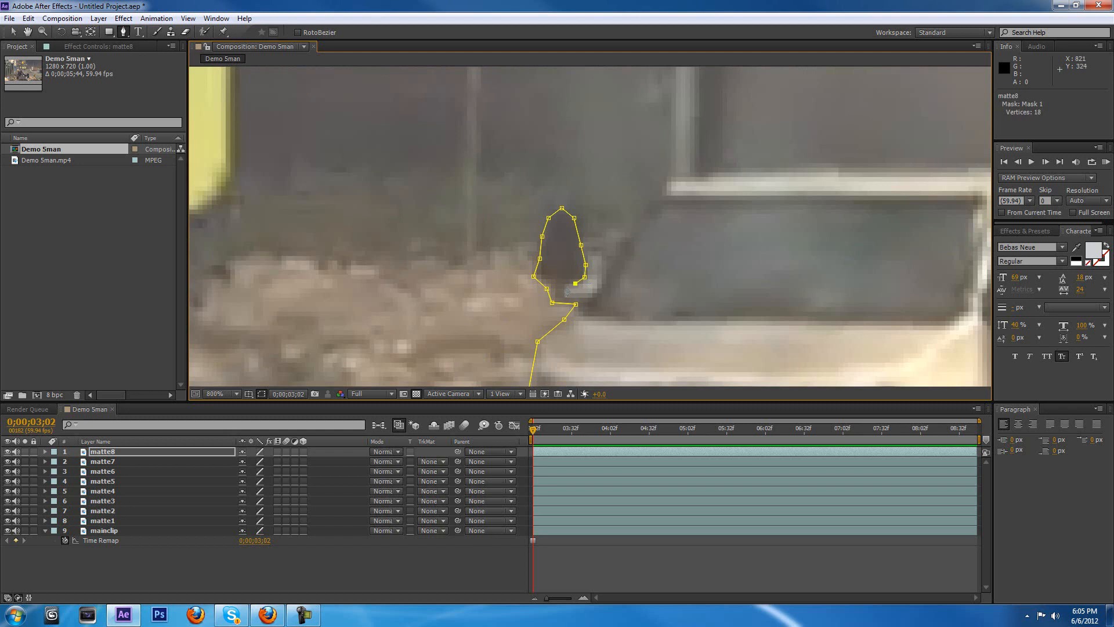
# Step: Extend the mask along the windshield edge and up the cargo box's front edge to its upper corner
pyautogui.click(592, 293)
pyautogui.moveTo(607, 279); pyautogui.dragTo(581, 322)
pyautogui.click(619, 245)
pyautogui.click(628, 230)
pyautogui.click(639, 221)
pyautogui.moveTo(638, 222); pyautogui.dragTo(572, 371)
pyautogui.click(572, 134)
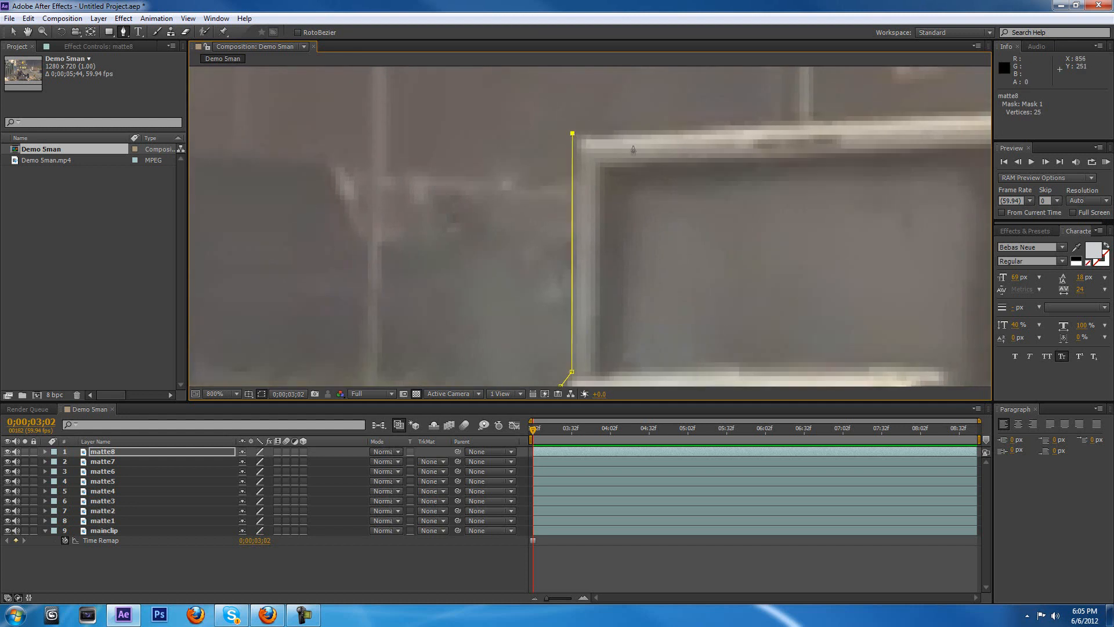
# Step: Trace the cargo box's front roof edge and place two vertices around its near upper corner
pyautogui.moveTo(703, 138); pyautogui.dragTo(569, 203)
pyautogui.scroll(-1, 569, 203)
pyautogui.moveTo(677, 205); pyautogui.dragTo(611, 228)
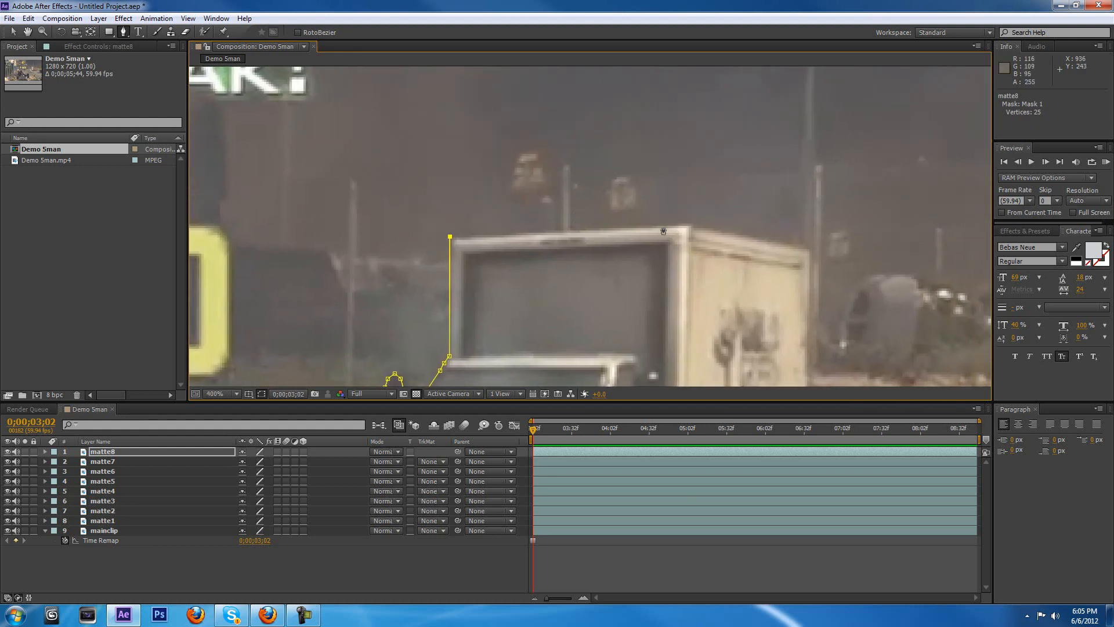
pyautogui.click(686, 225)
pyautogui.moveTo(699, 222); pyautogui.dragTo(674, 214)
pyautogui.scroll(1, 673, 214)
pyautogui.moveTo(814, 208); pyautogui.dragTo(574, 204)
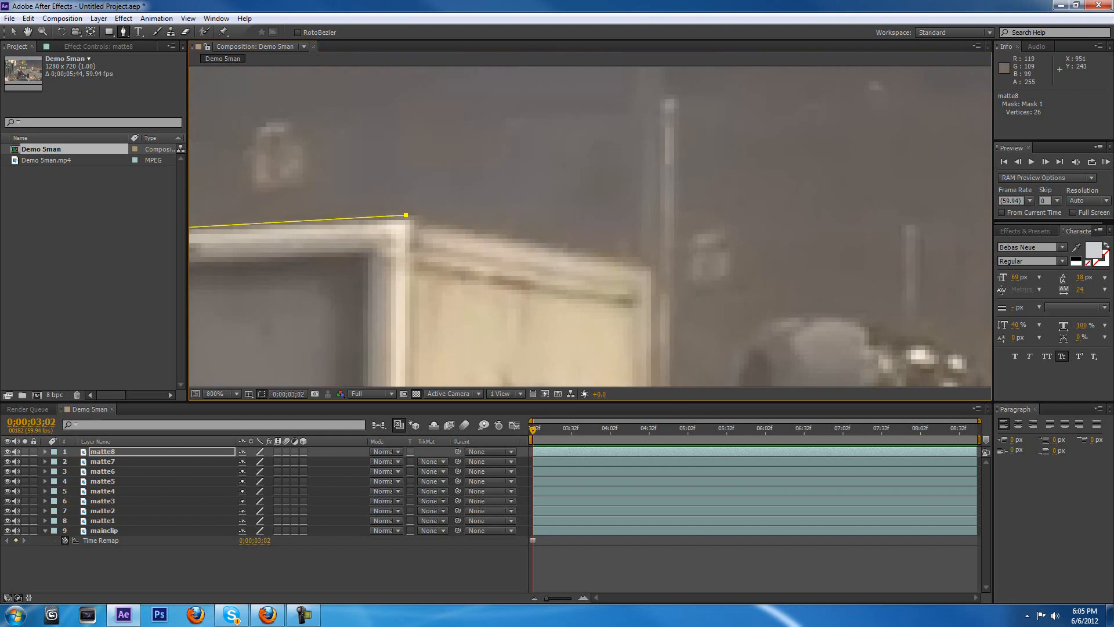
pyautogui.hotkey('ctrl', 'z')
pyautogui.click(410, 217)
pyautogui.click(422, 221)
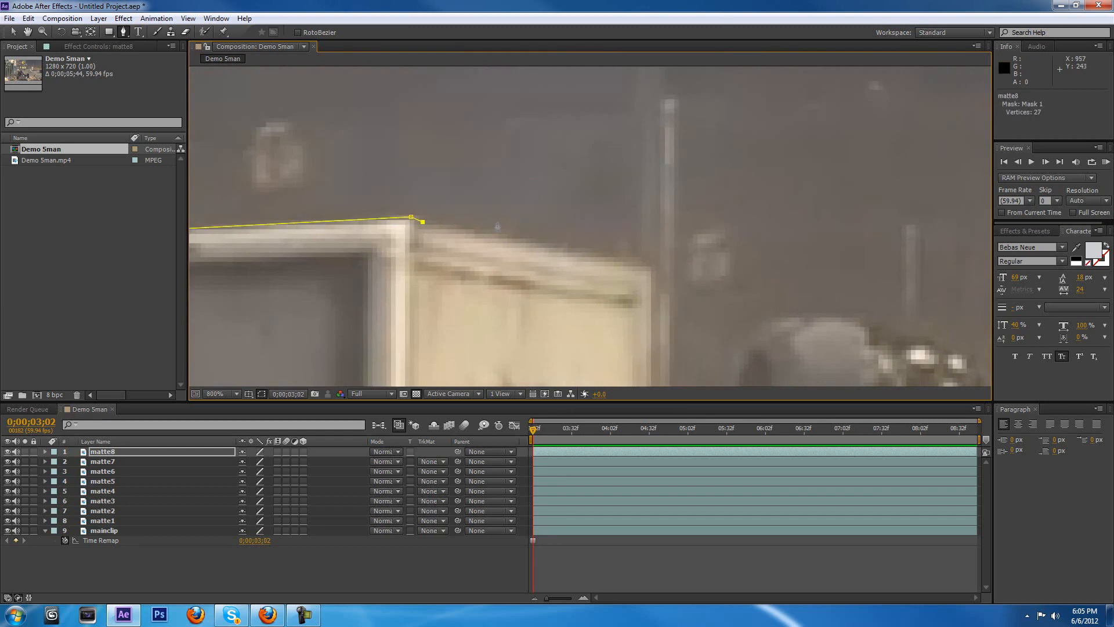
# Step: Trace the cargo box's side roof edge and go down its rear edge to the lower corner
pyautogui.click(642, 259)
pyautogui.moveTo(642, 260); pyautogui.dragTo(589, 107)
pyautogui.moveTo(613, 279); pyautogui.dragTo(639, 171)
pyautogui.scroll(-1, 638, 167)
pyautogui.click(593, 264)
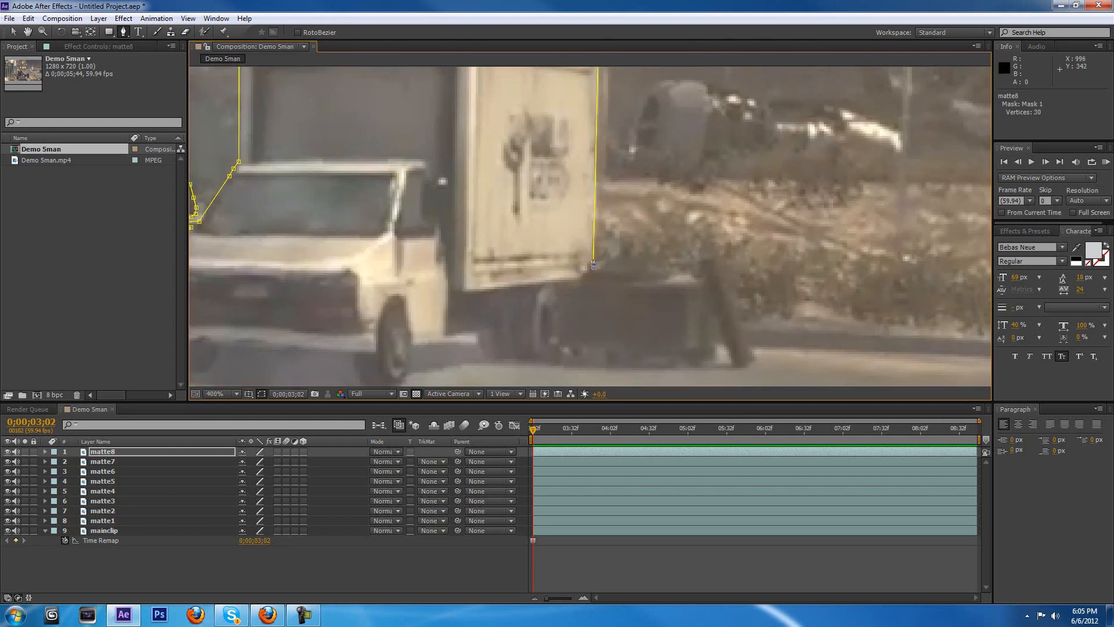
# Step: Round the mask around the cargo box's lower rear corner onto its bottom edge
pyautogui.moveTo(592, 263); pyautogui.dragTo(644, 239)
pyautogui.scroll(1, 650, 234)
pyautogui.moveTo(557, 258); pyautogui.dragTo(660, 246)
pyautogui.scroll(-1, 619, 248)
pyautogui.scroll(-2, 660, 246)
pyautogui.scroll(2, 639, 245)
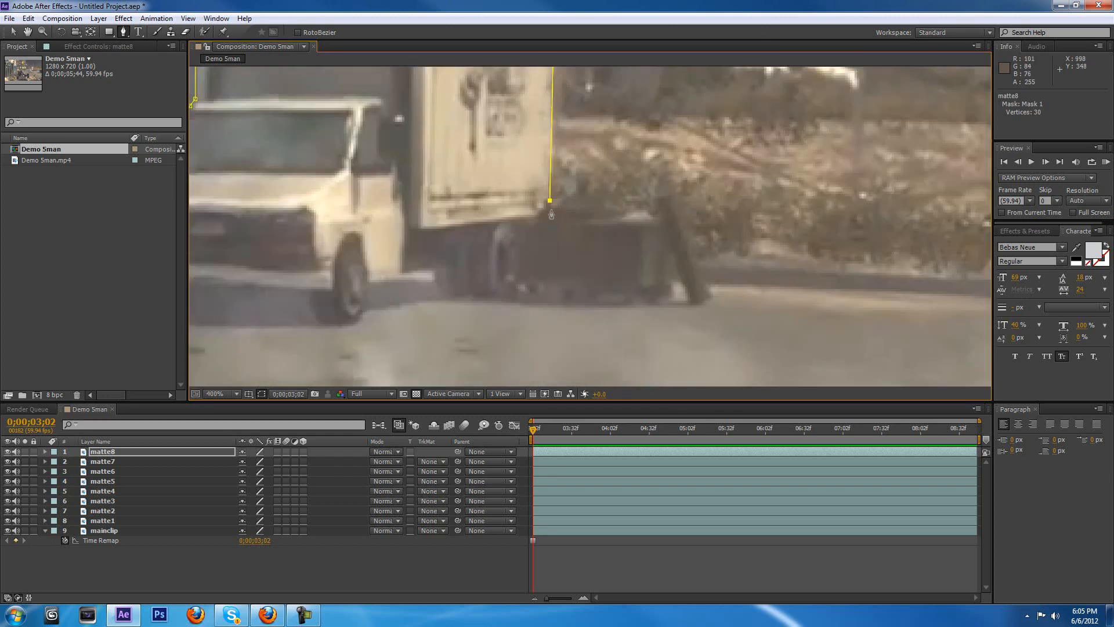
pyautogui.click(544, 206)
pyautogui.moveTo(546, 225); pyautogui.dragTo(609, 234)
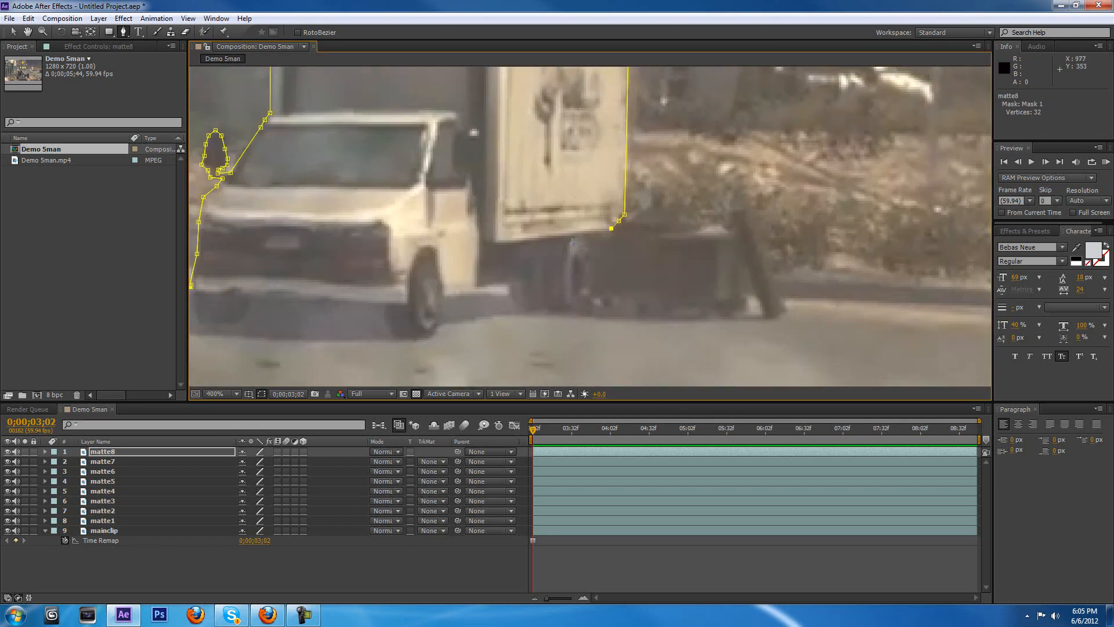
pyautogui.click(601, 231)
pyautogui.click(533, 240)
pyautogui.click(517, 251)
pyautogui.click(509, 270)
pyautogui.click(508, 281)
pyautogui.moveTo(550, 275); pyautogui.dragTo(588, 283)
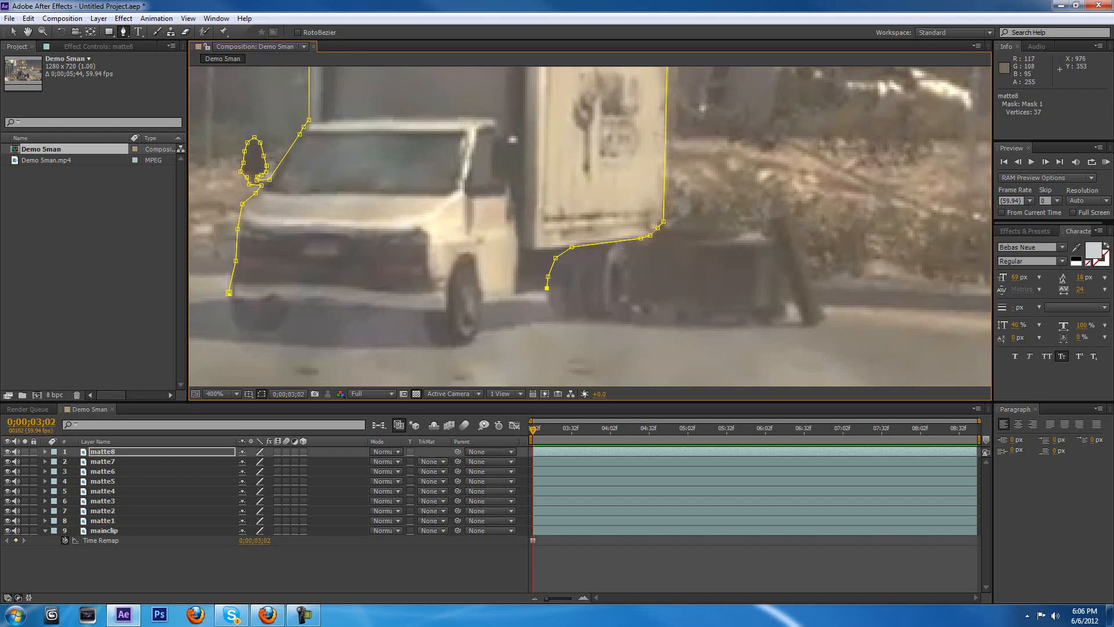
pyautogui.scroll(-1, 610, 264)
pyautogui.scroll(1, 629, 264)
pyautogui.moveTo(611, 262); pyautogui.dragTo(688, 281)
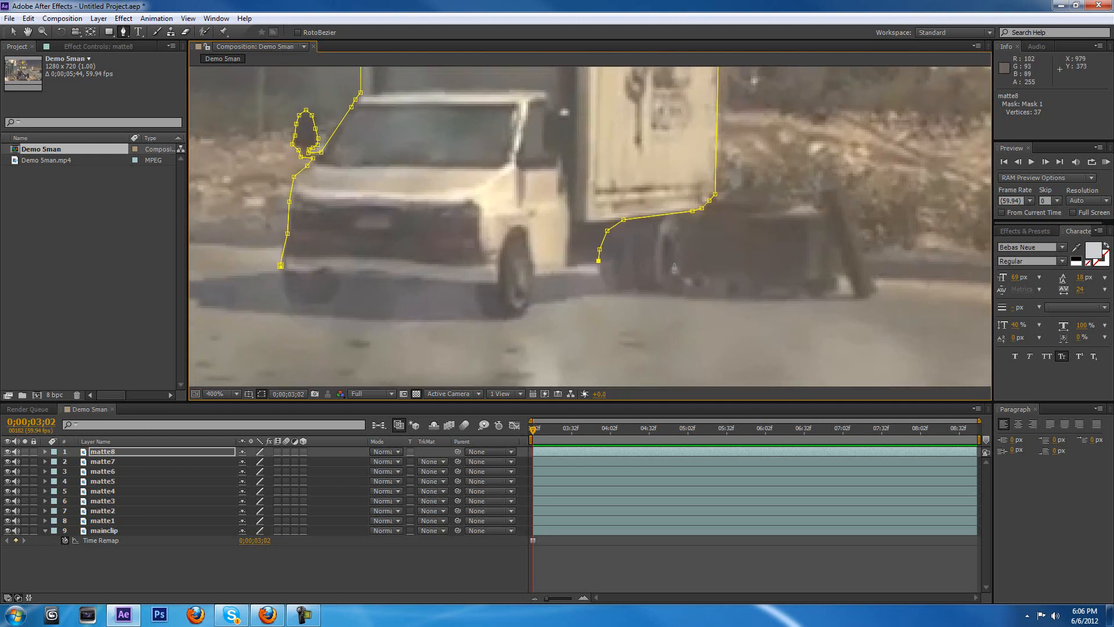
pyautogui.hotkey('ctrl', 'z')
pyautogui.hotkey('ctrl', 'z')
pyautogui.hotkey('ctrl', 'z')
# Step: Follow the box's bottom edge to the rear wheel and trace down the wheel's outer edge
pyautogui.click(676, 212)
pyautogui.moveTo(659, 247); pyautogui.dragTo(647, 253)
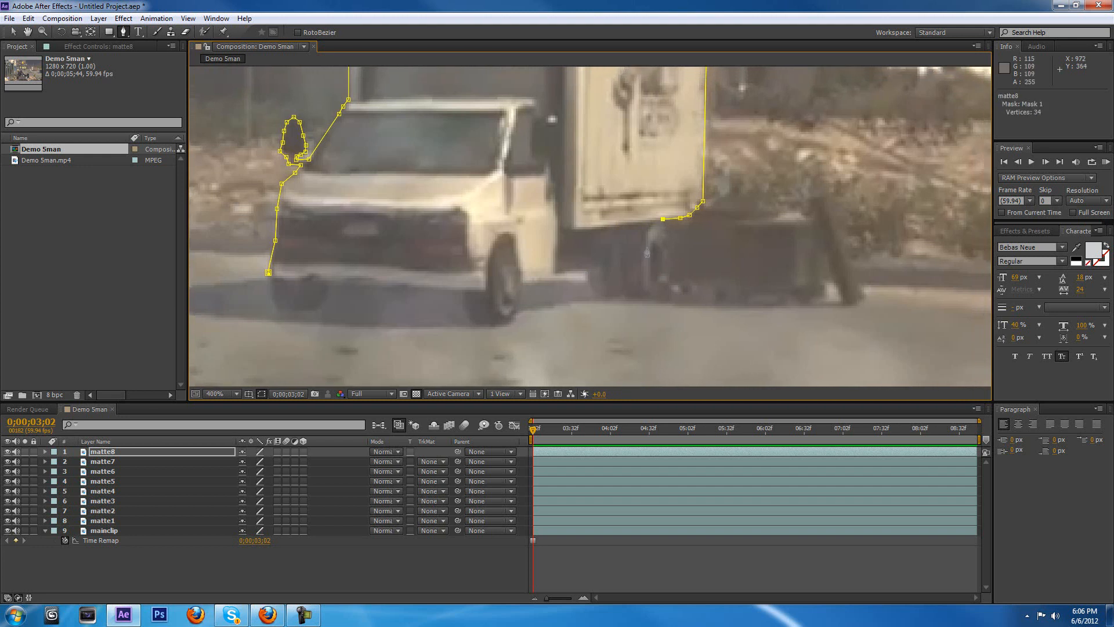
pyautogui.click(667, 227)
pyautogui.scroll(1, 677, 246)
pyautogui.moveTo(583, 216); pyautogui.dragTo(656, 221)
pyautogui.click(652, 215)
pyautogui.click(659, 247)
pyautogui.click(662, 280)
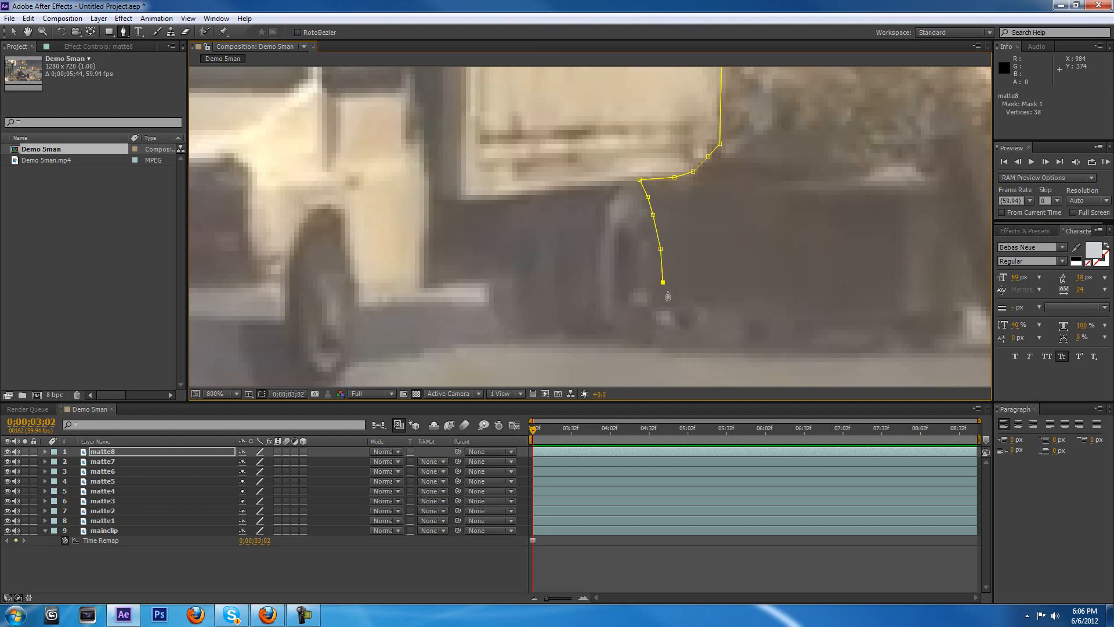
pyautogui.press(',')
pyautogui.moveTo(683, 293); pyautogui.dragTo(705, 298)
pyautogui.click(649, 267)
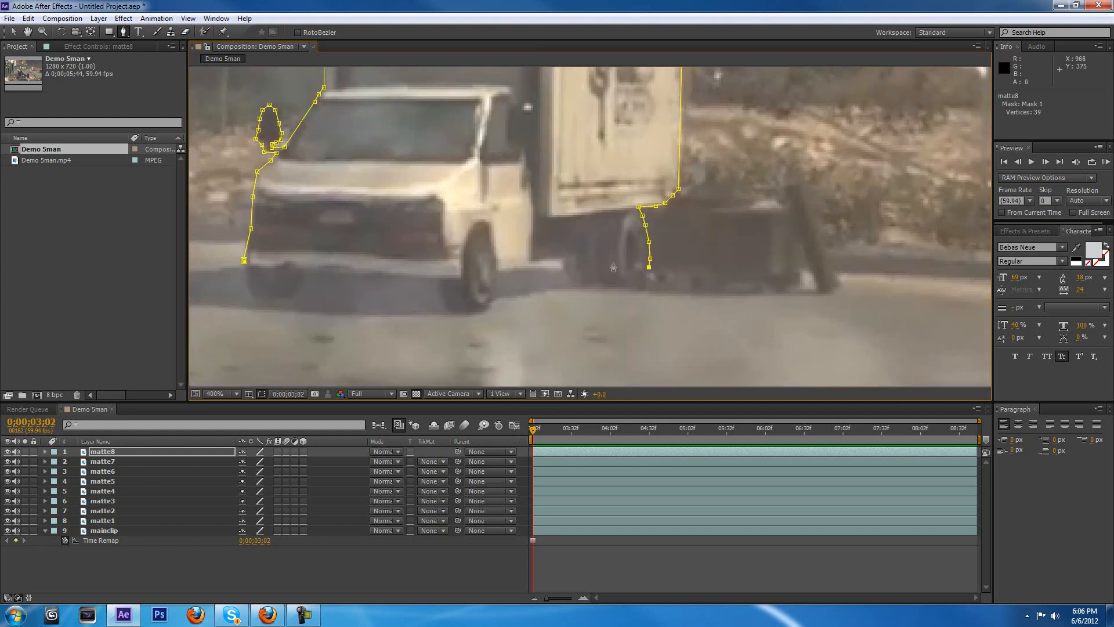
# Step: Trace under the rear wheels and along the truck's underside to the near front wheel
pyautogui.click(643, 279)
pyautogui.click(625, 283)
pyautogui.click(593, 284)
pyautogui.click(532, 260)
pyautogui.click(514, 262)
# Step: Trace the mask around the bottom of the near front wheel and up to the bumper
pyautogui.click(488, 311)
pyautogui.click(470, 312)
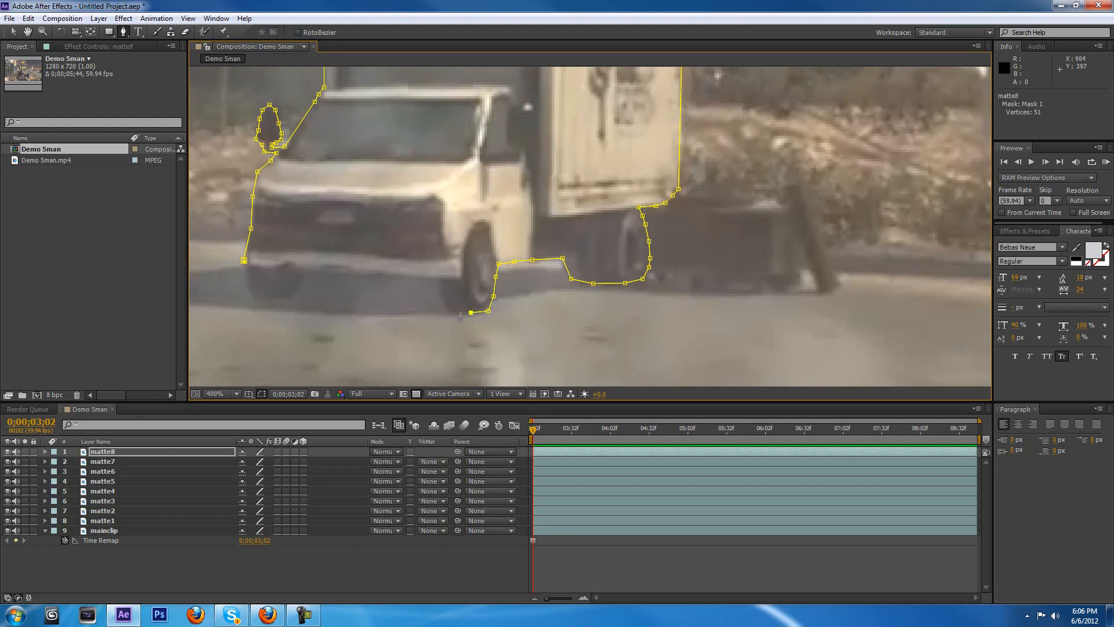
pyautogui.click(447, 307)
pyautogui.click(437, 294)
pyautogui.moveTo(439, 280); pyautogui.dragTo(623, 284)
# Step: Follow the bumper's lower edge, trace around the other front wheel and close the mask at its starting point
pyautogui.click(487, 276)
pyautogui.click(485, 288)
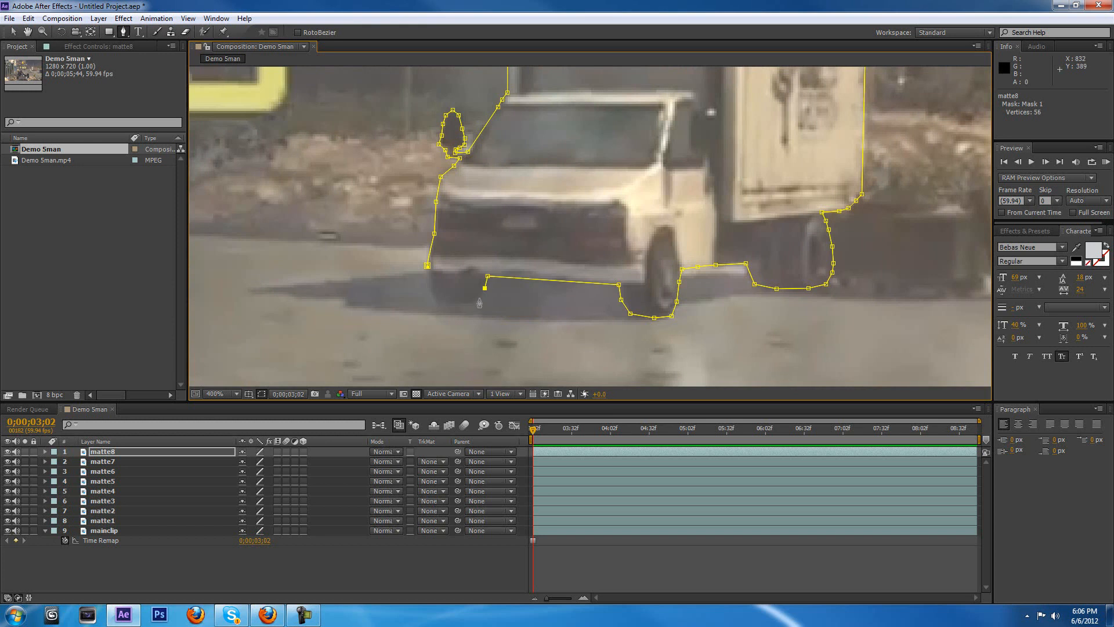
pyautogui.scroll(1, 479, 293)
pyautogui.moveTo(477, 293); pyautogui.dragTo(603, 313)
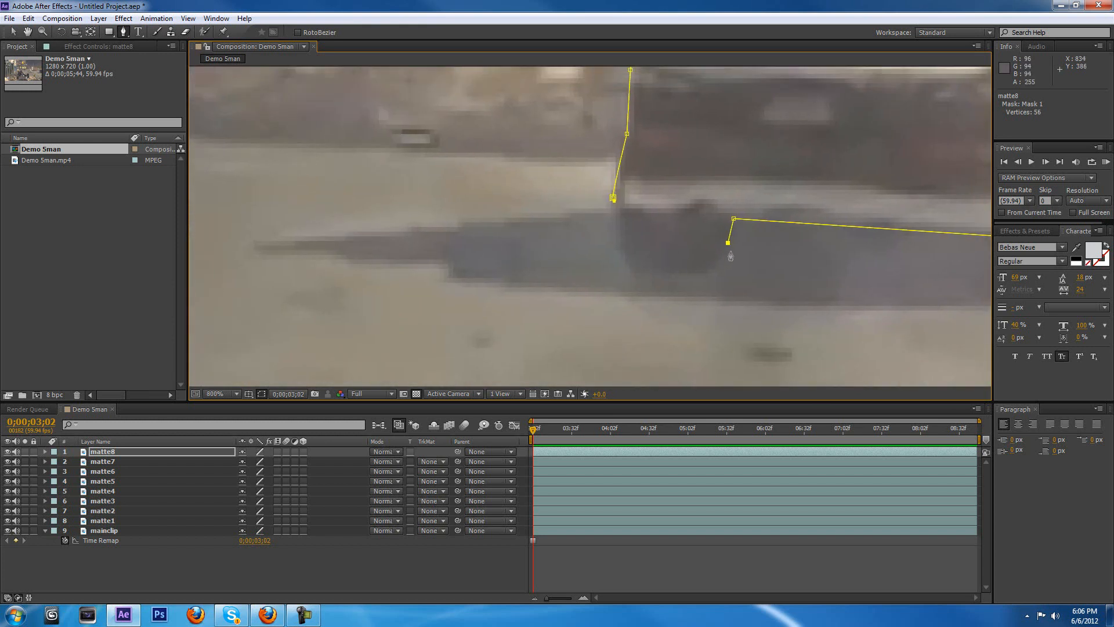
pyautogui.click(722, 254)
pyautogui.click(709, 267)
pyautogui.click(673, 270)
pyautogui.click(625, 259)
pyautogui.click(614, 231)
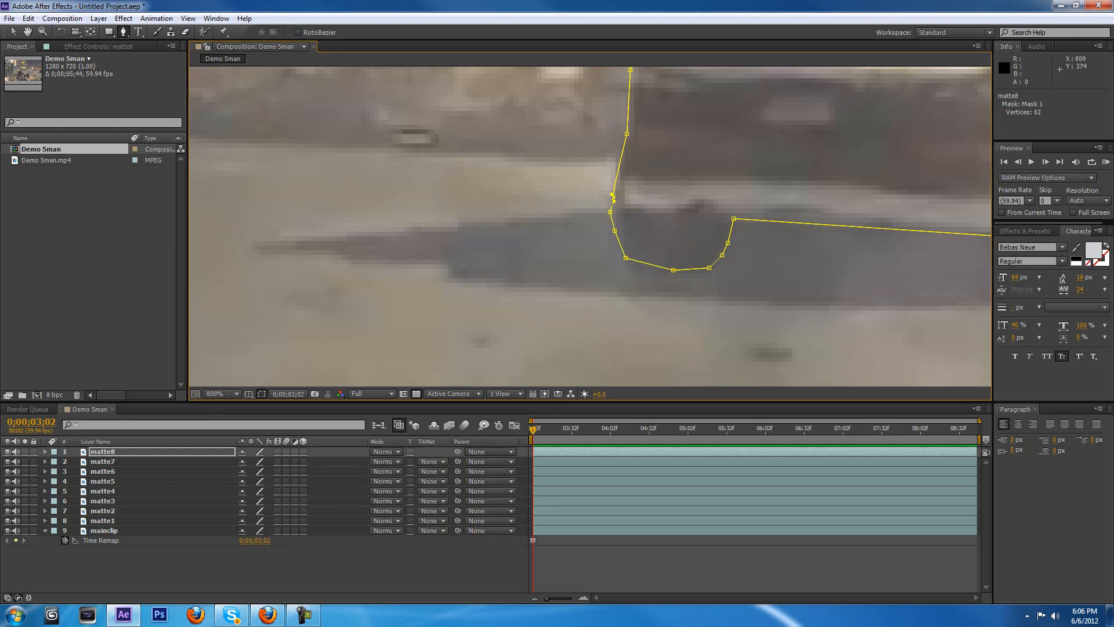
pyautogui.scroll(-2, 539, 240)
pyautogui.moveTo(615, 232)
pyautogui.mouseDown()
pyautogui.moveTo(582, 234)
pyautogui.moveTo(594, 239)
pyautogui.mouseUp()
pyautogui.scroll(-1, 581, 235)
# Step: Reveal the matte8 layer's mask properties and set Mask 1's feather to 2 pixels
pyautogui.click(180, 451)
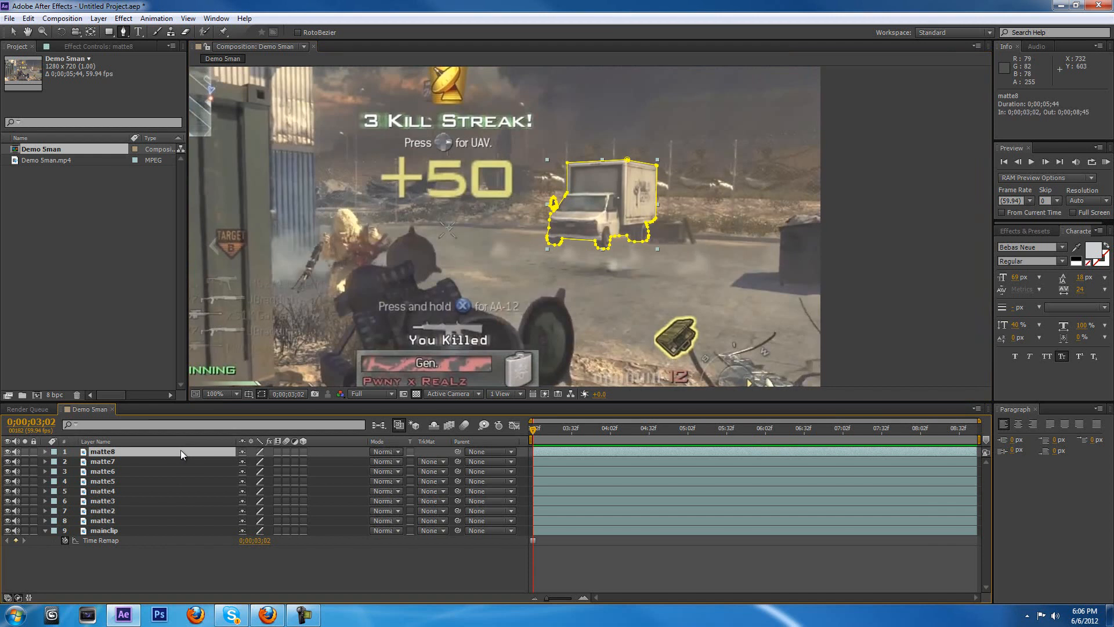
pyautogui.press('m')
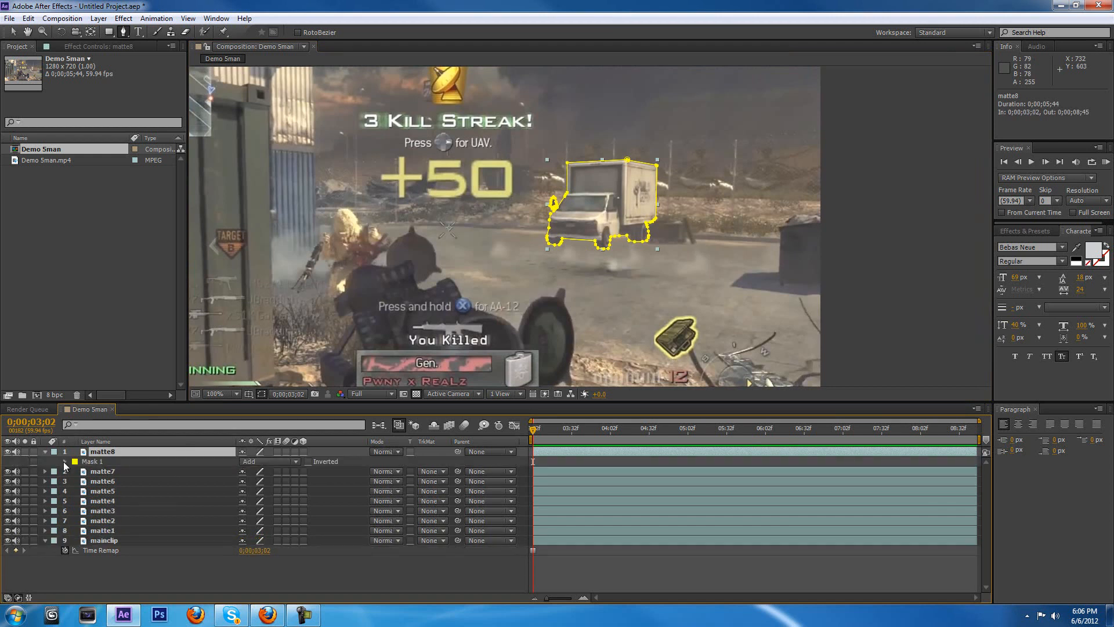
pyautogui.click(65, 461)
pyautogui.click(116, 443)
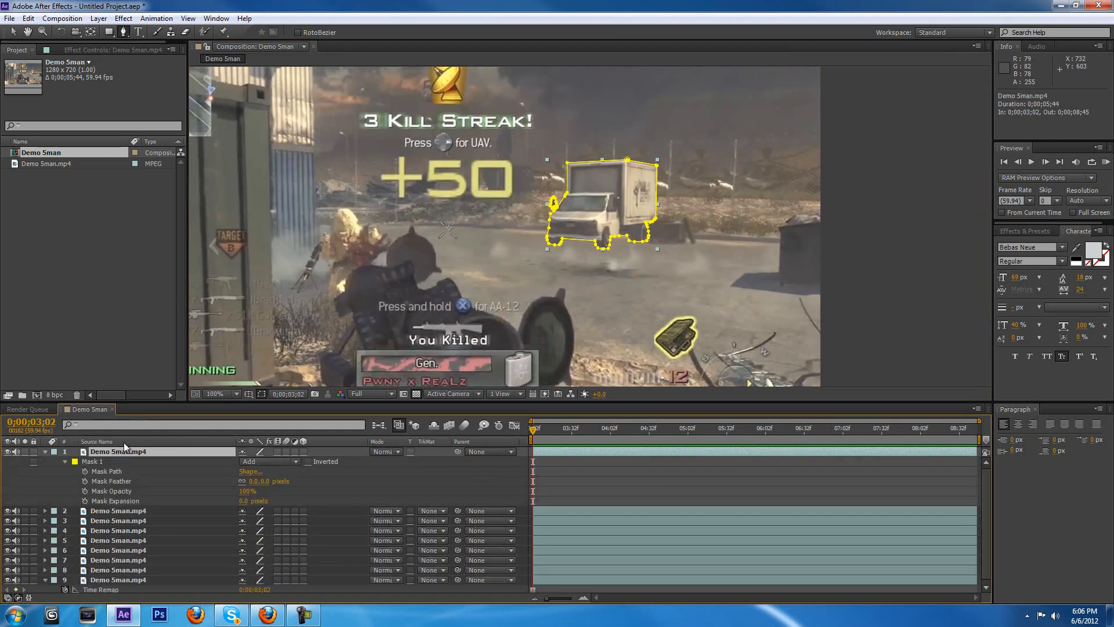
pyautogui.click(118, 442)
pyautogui.press('f')
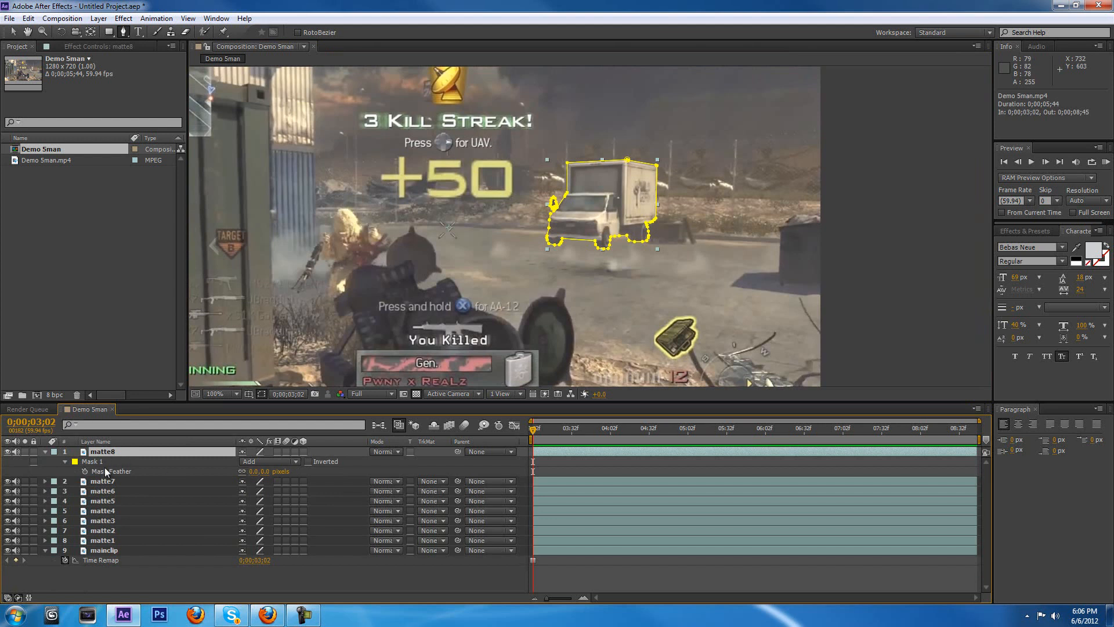
pyautogui.press('m')
pyautogui.click(63, 461)
pyautogui.click(64, 461)
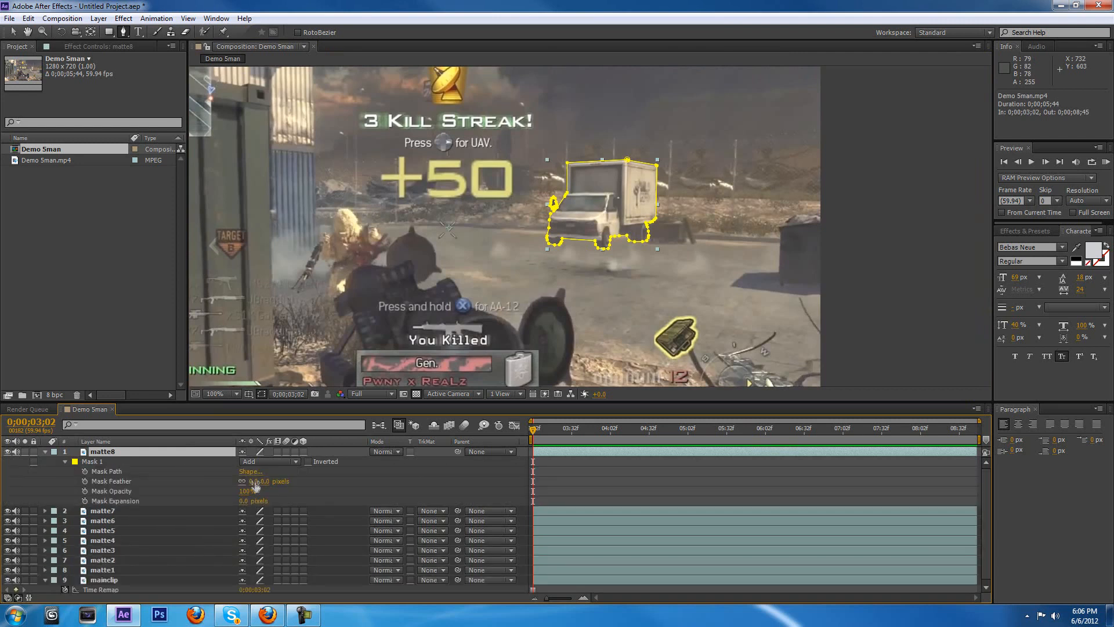
pyautogui.click(255, 481)
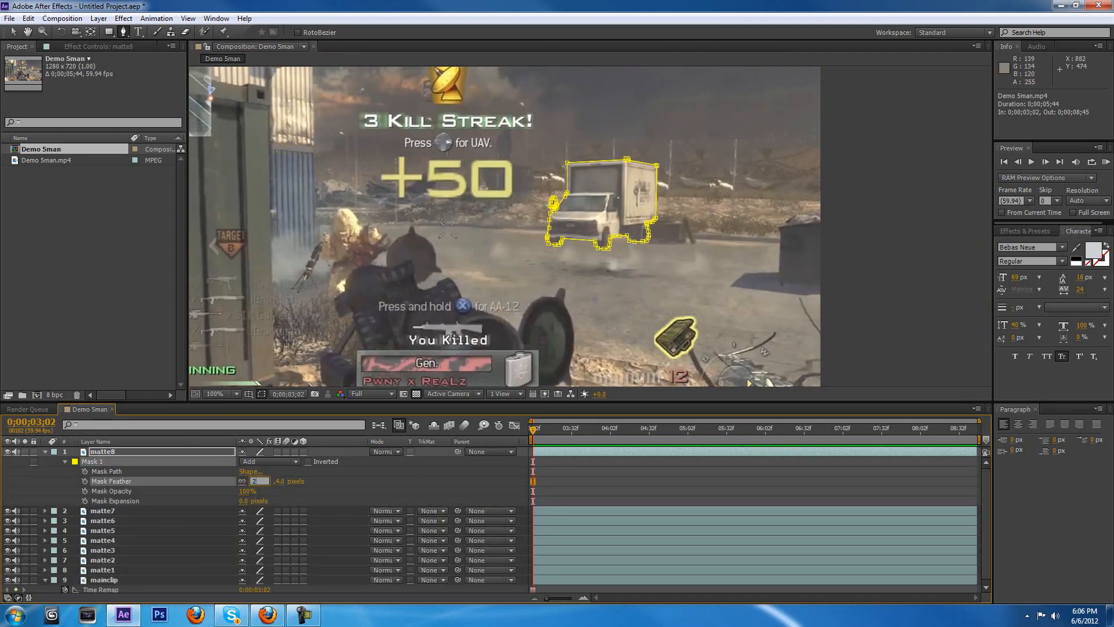
pyautogui.write('2')
pyautogui.press('Return')
# Step: Set the expansion of matte8's Mask 1 to 1 pixel and deselect the layer to check the truck's edges
pyautogui.scroll(1, 621, 295)
pyautogui.moveTo(622, 283); pyautogui.dragTo(614, 289)
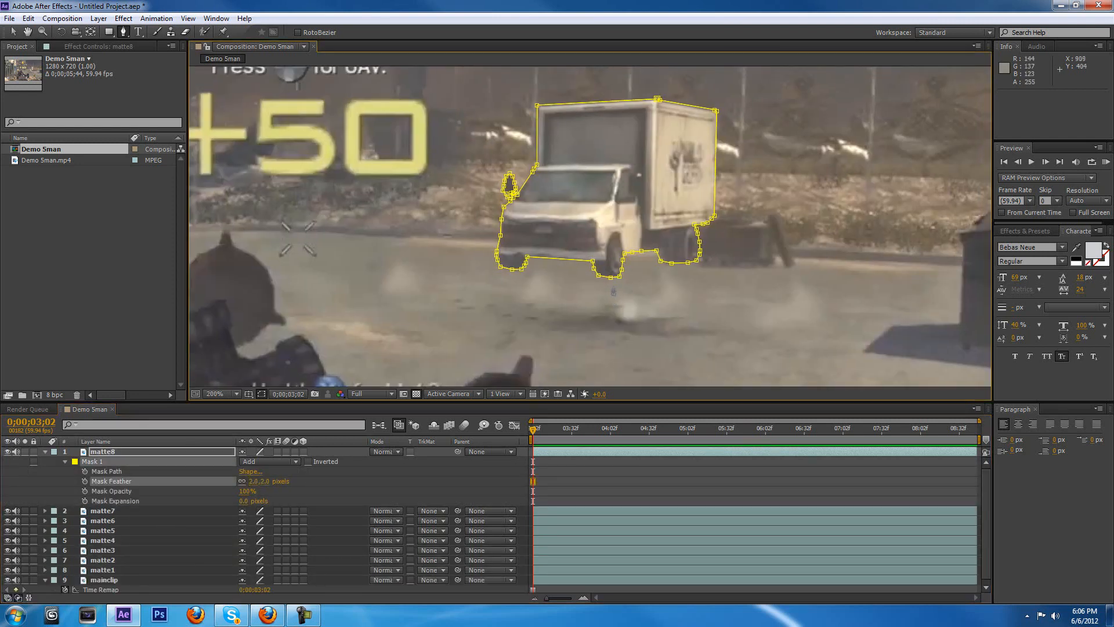
pyautogui.click(244, 500)
pyautogui.write('1')
pyautogui.press('Return')
pyautogui.click(601, 506)
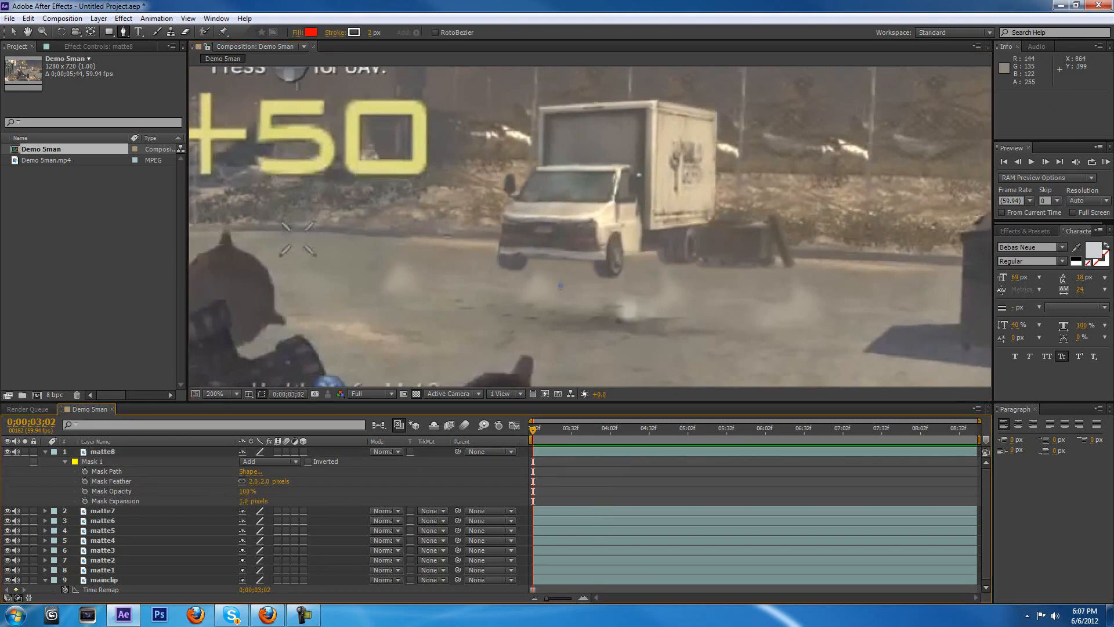
pyautogui.scroll(-2, 560, 284)
pyautogui.scroll(1, 577, 293)
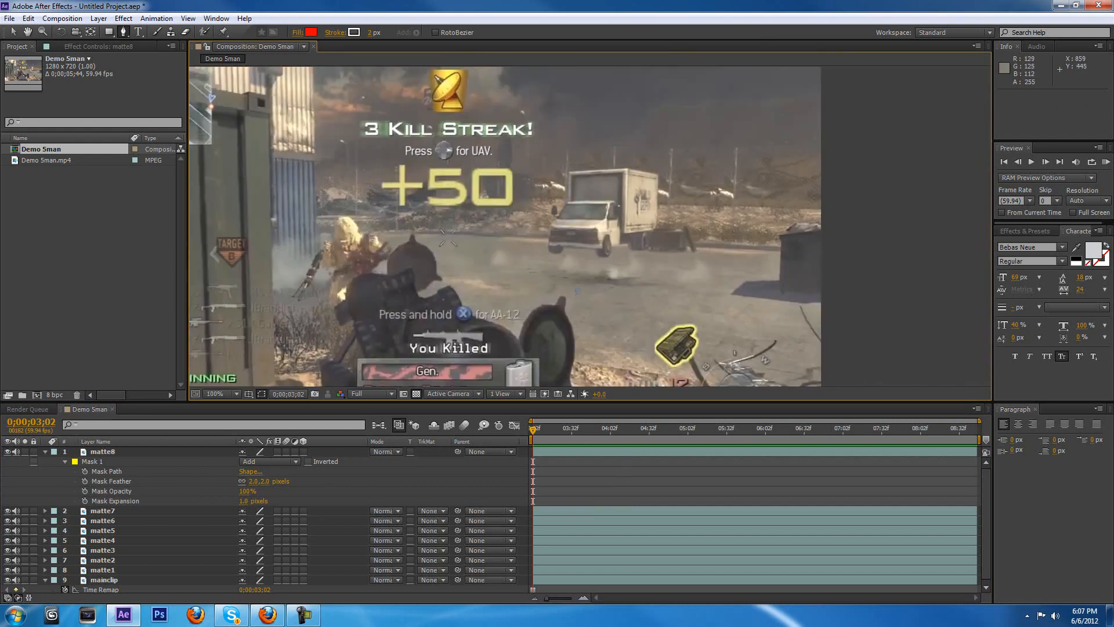
# Step: Save the project to the Desktop as Untitled Project
pyautogui.click(9, 18)
pyautogui.click(35, 113)
pyautogui.click(68, 132)
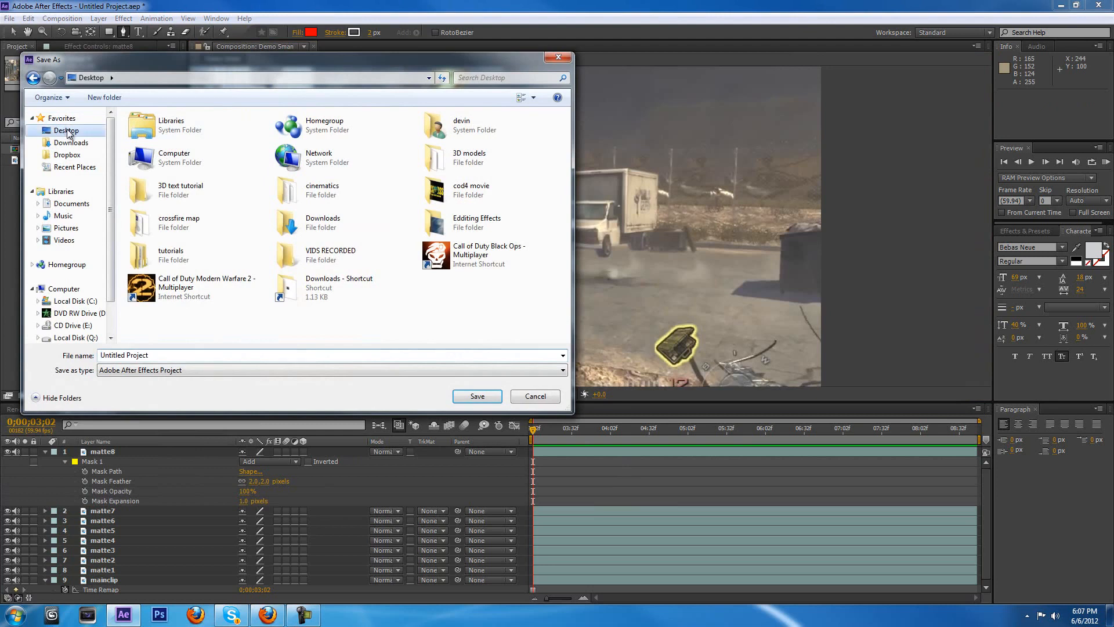
pyautogui.click(191, 356)
pyautogui.click(470, 396)
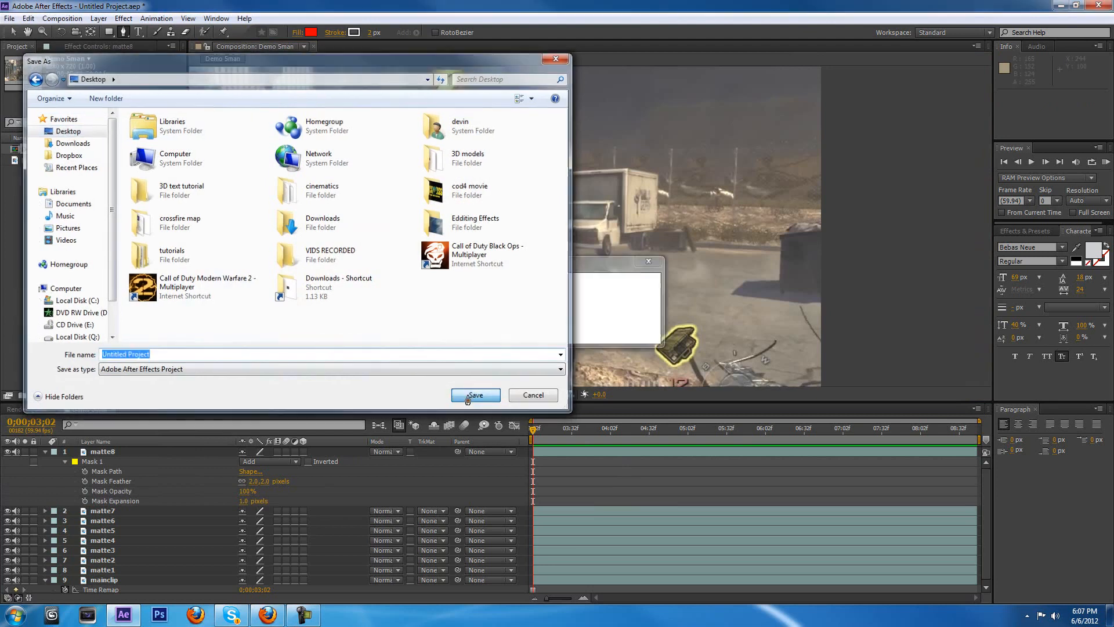
pyautogui.press(',')
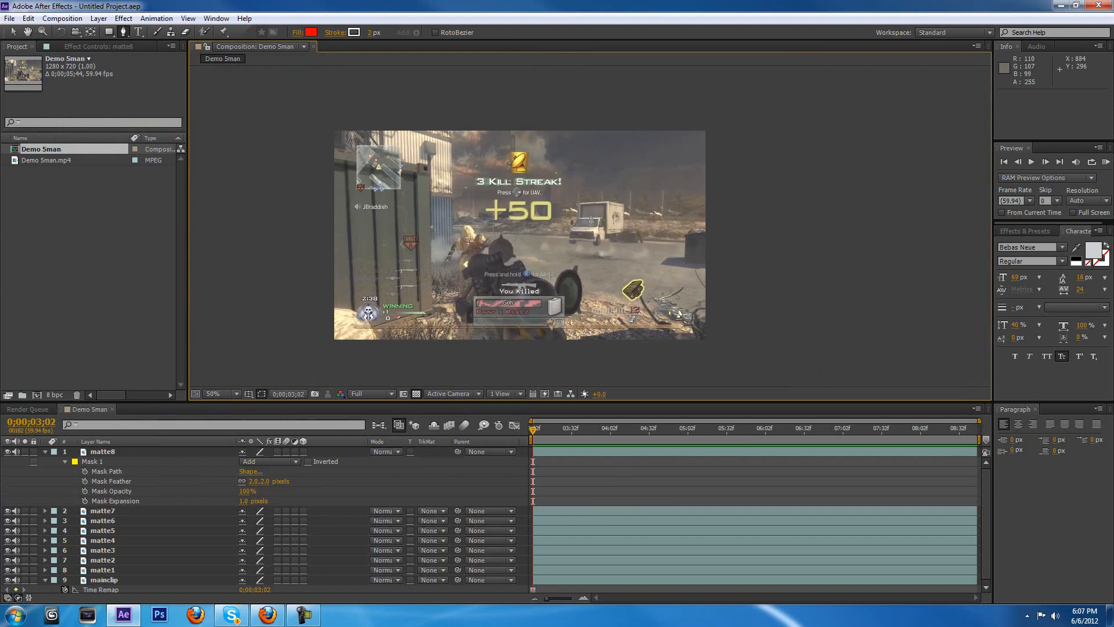
# Step: Shift the matte8 truck about 110 px left and 14 px up with the Selection tool, and undo the move
pyautogui.click(111, 452)
pyautogui.click(12, 32)
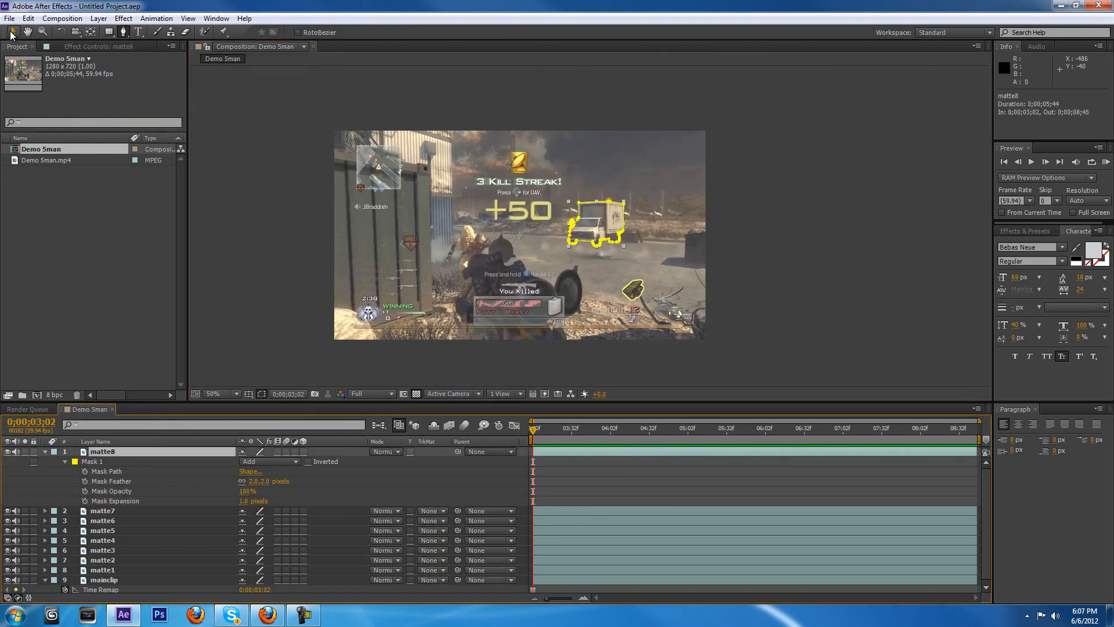
pyautogui.moveTo(595, 229); pyautogui.dragTo(563, 223)
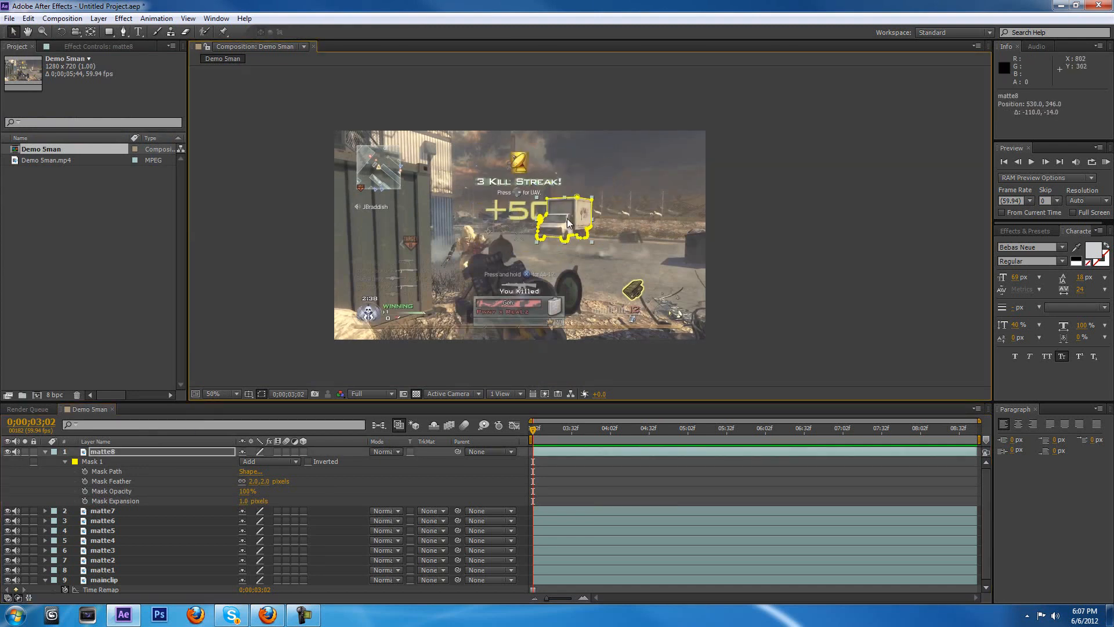
pyautogui.hotkey('ctrl', 'z')
# Step: Hide layers matte7 through mainclip to view the truck alone, and turn mainclip, matte1 and matte2 back on
pyautogui.click(109, 511)
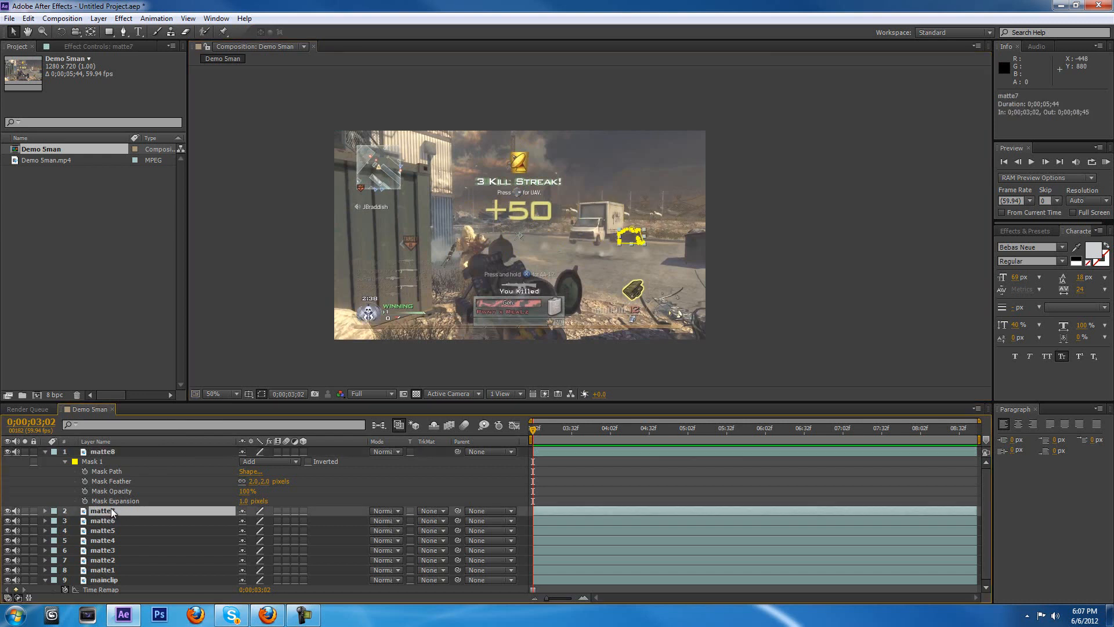
pyautogui.moveTo(9, 509); pyautogui.dragTo(10, 578)
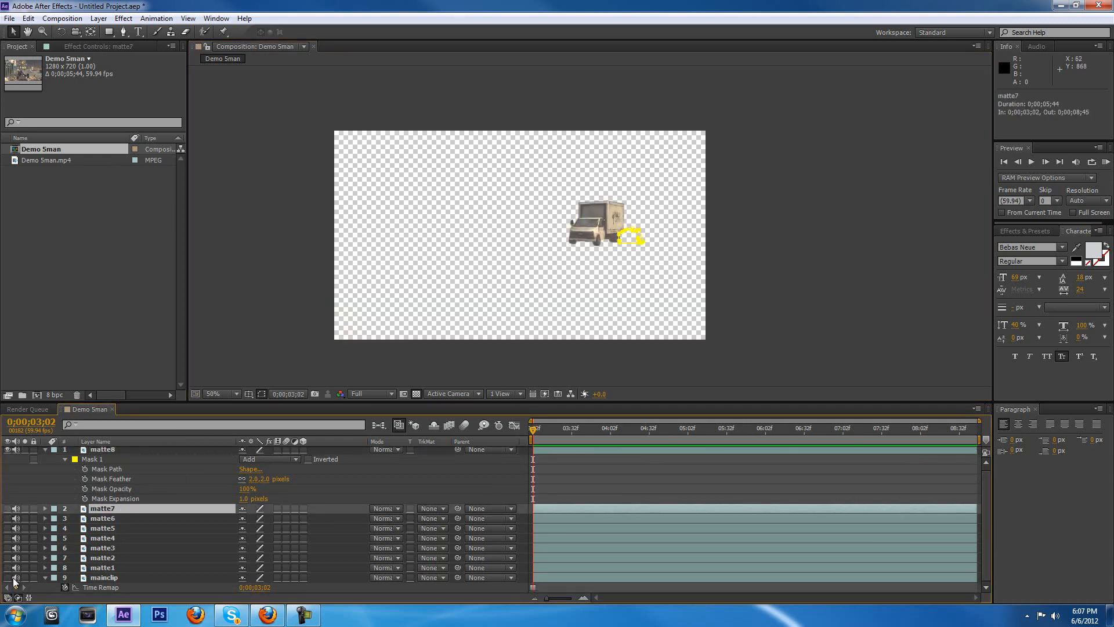
pyautogui.click(8, 578)
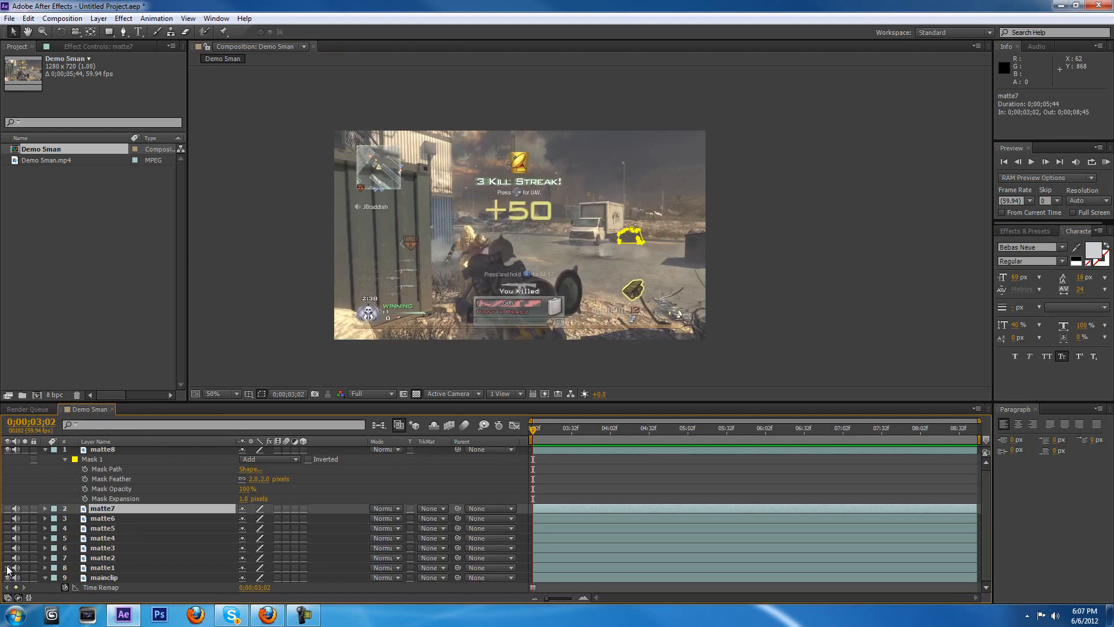
pyautogui.click(8, 559)
pyautogui.scroll(1, 15, 464)
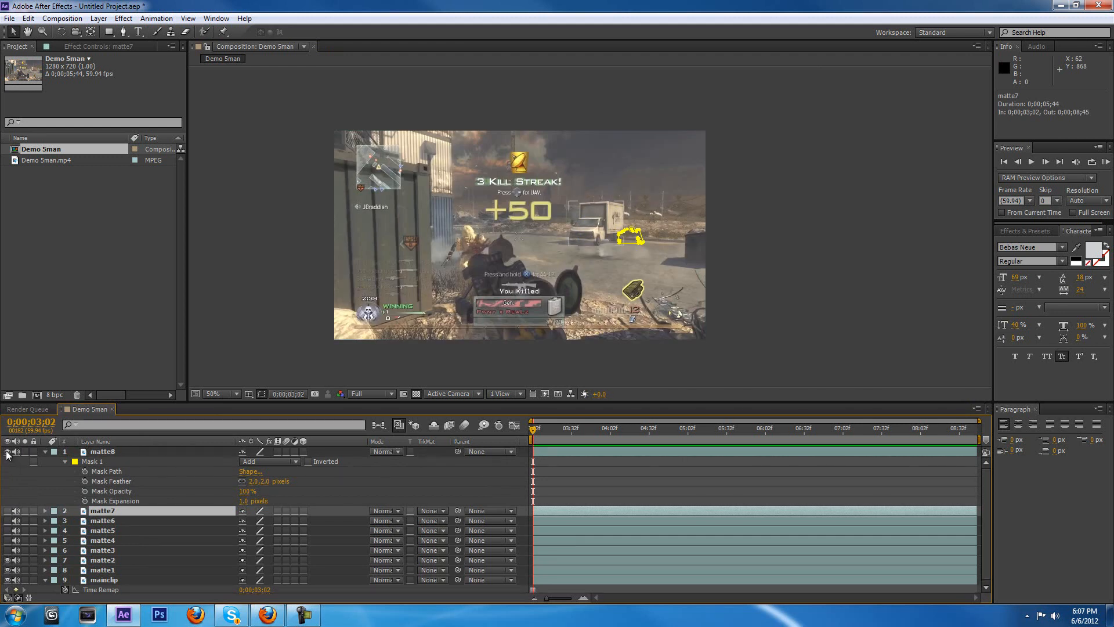
# Step: Hide matte8 and review the background patches by turning on the layers one by one from matte1 up to matte8
pyautogui.click(8, 450)
pyautogui.click(8, 560)
pyautogui.click(8, 570)
pyautogui.click(7, 559)
pyautogui.click(9, 550)
pyautogui.click(8, 540)
pyautogui.click(8, 530)
pyautogui.click(8, 520)
pyautogui.click(8, 511)
pyautogui.click(7, 451)
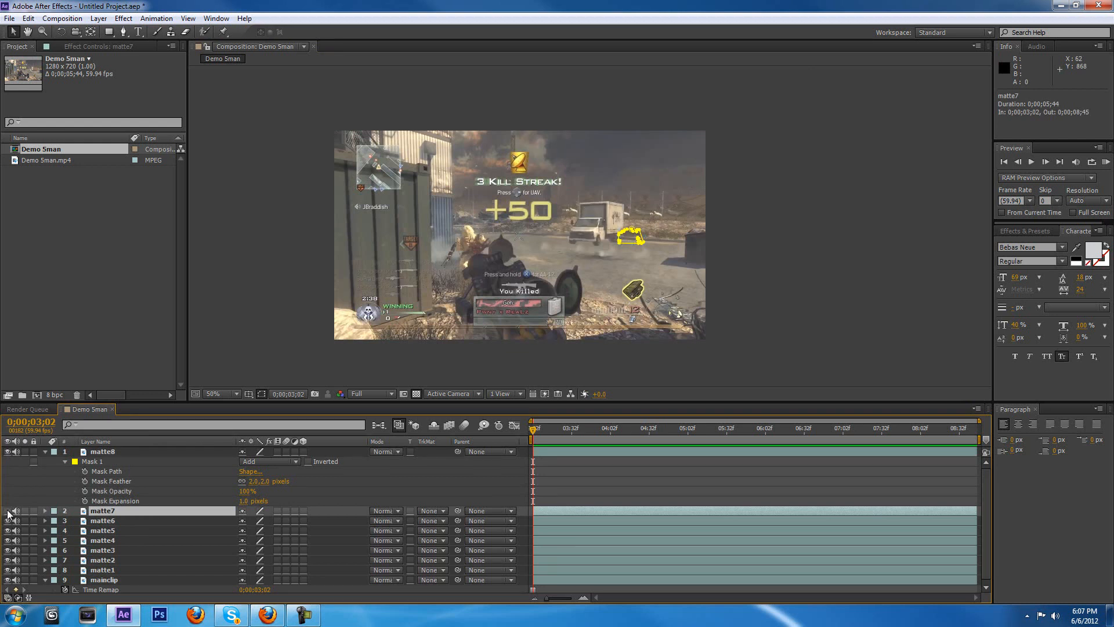
# Step: Hide the matte7 patch beside the truck's rear wheels and check the matte7 and matte6 mask outlines
pyautogui.click(114, 450)
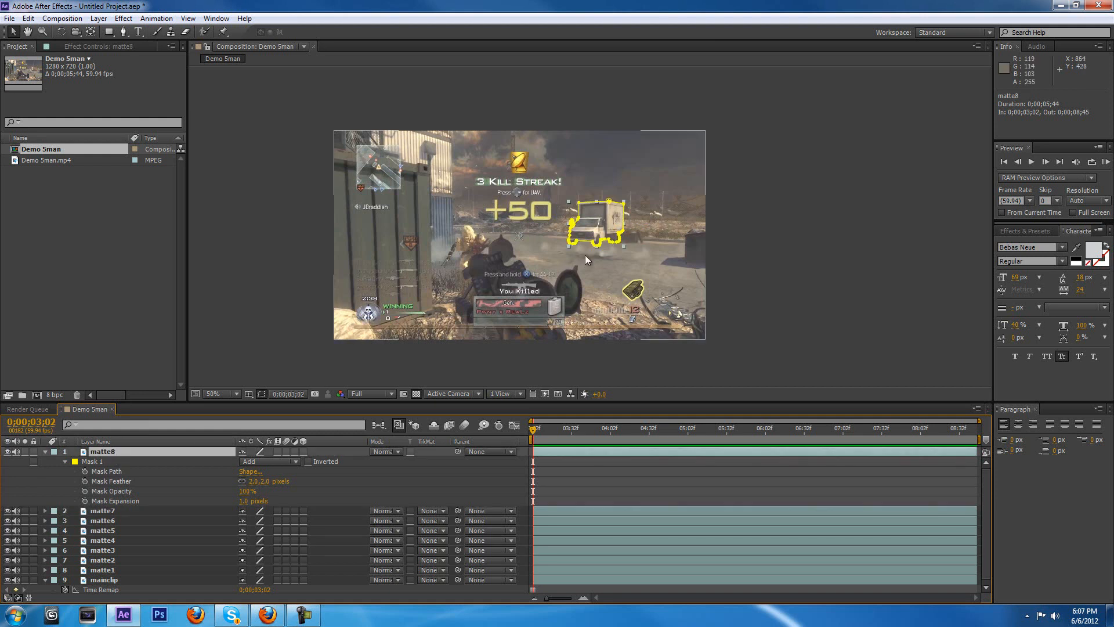
pyautogui.scroll(2, 585, 256)
pyautogui.scroll(2, 673, 230)
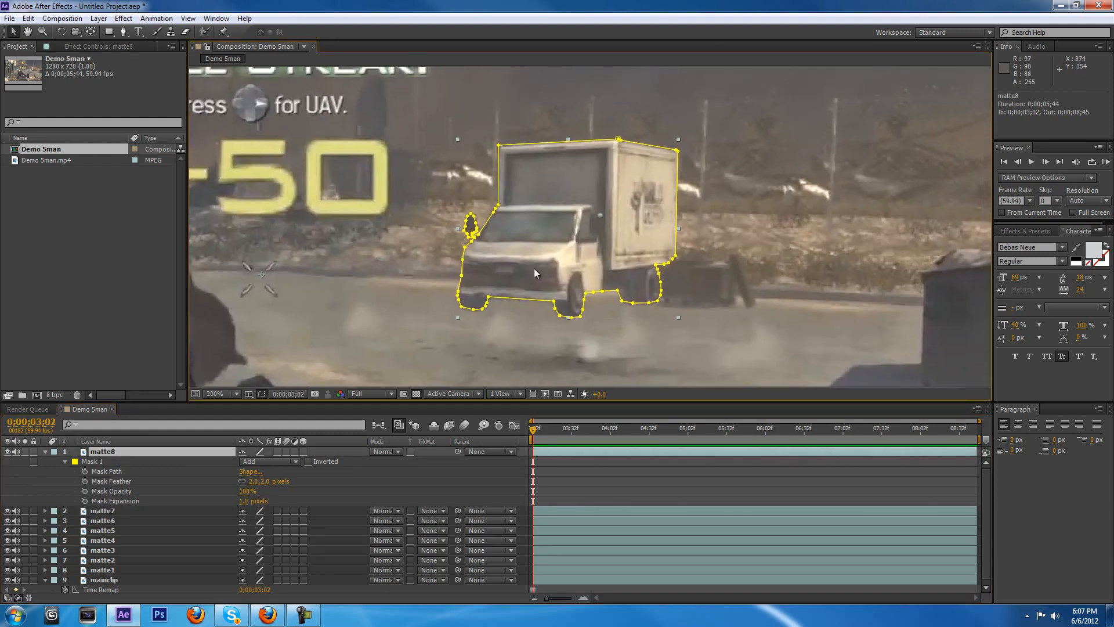
pyautogui.click(8, 510)
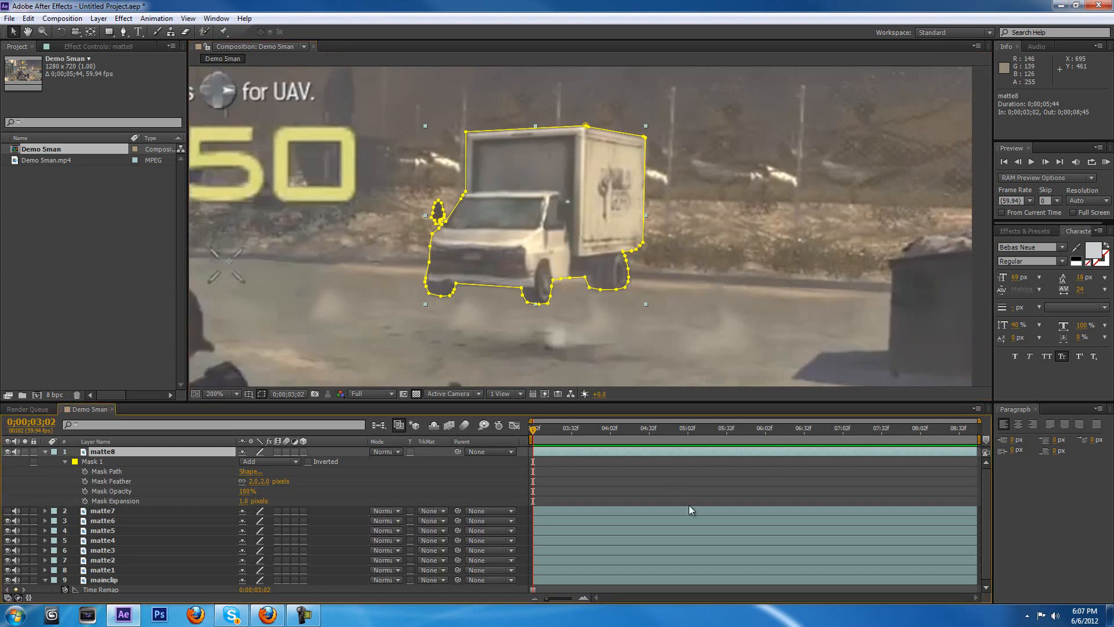
pyautogui.click(704, 511)
pyautogui.scroll(1, 662, 410)
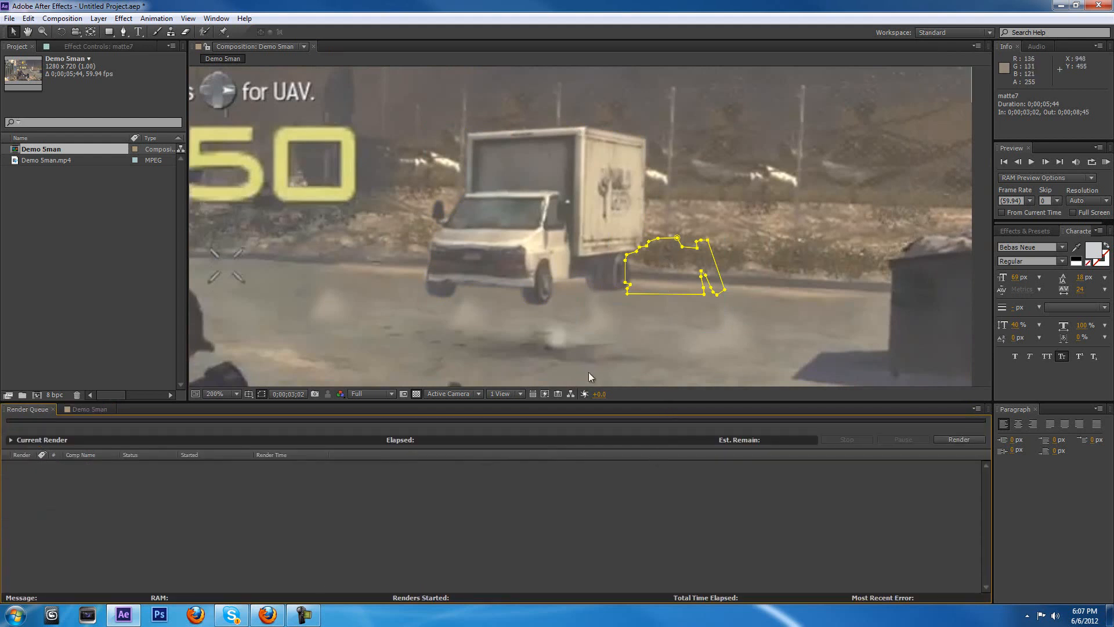
pyautogui.click(96, 409)
pyautogui.click(611, 519)
pyautogui.scroll(-2, 663, 312)
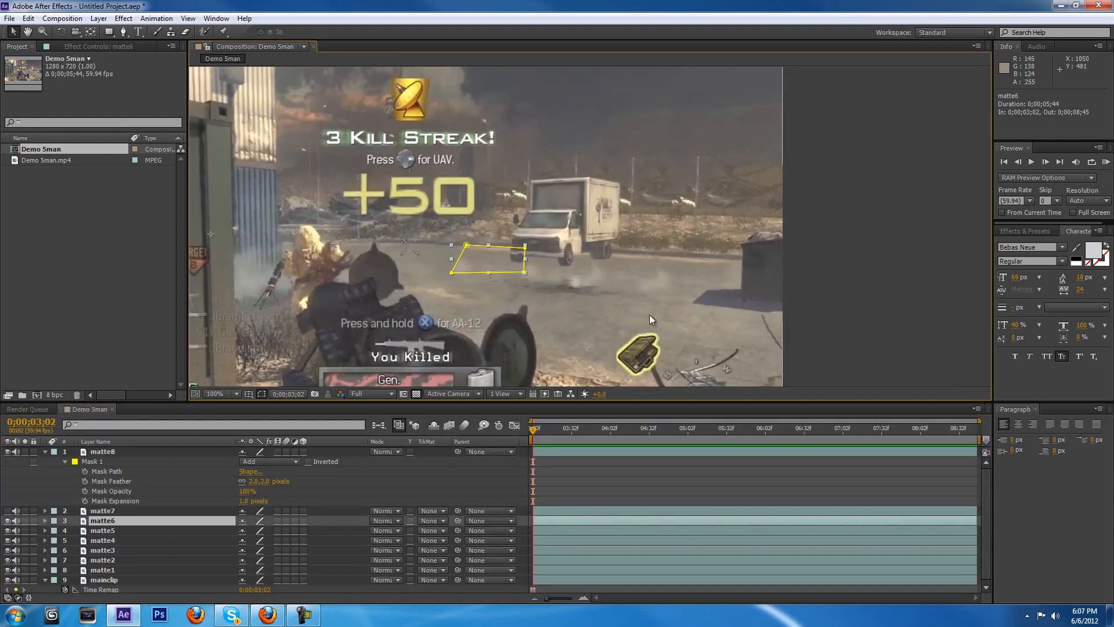
# Step: Examine the matte8 mask outline up close around the truck's wheels and the rear of its cargo box
pyautogui.click(110, 452)
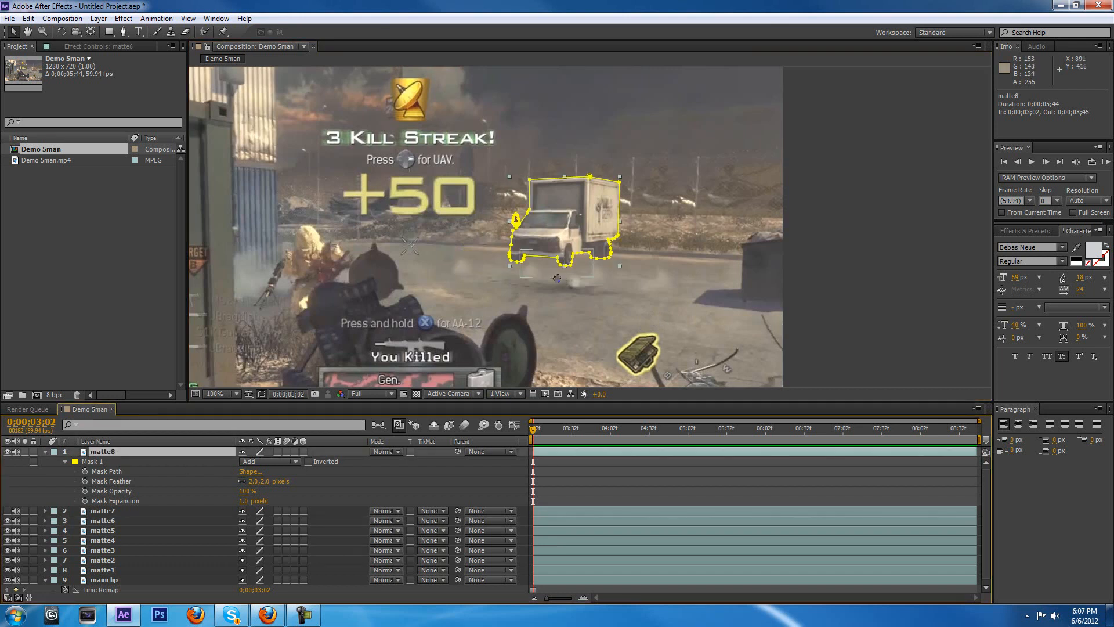
pyautogui.scroll(2, 596, 274)
pyautogui.scroll(-2, 603, 274)
pyautogui.scroll(2, 610, 274)
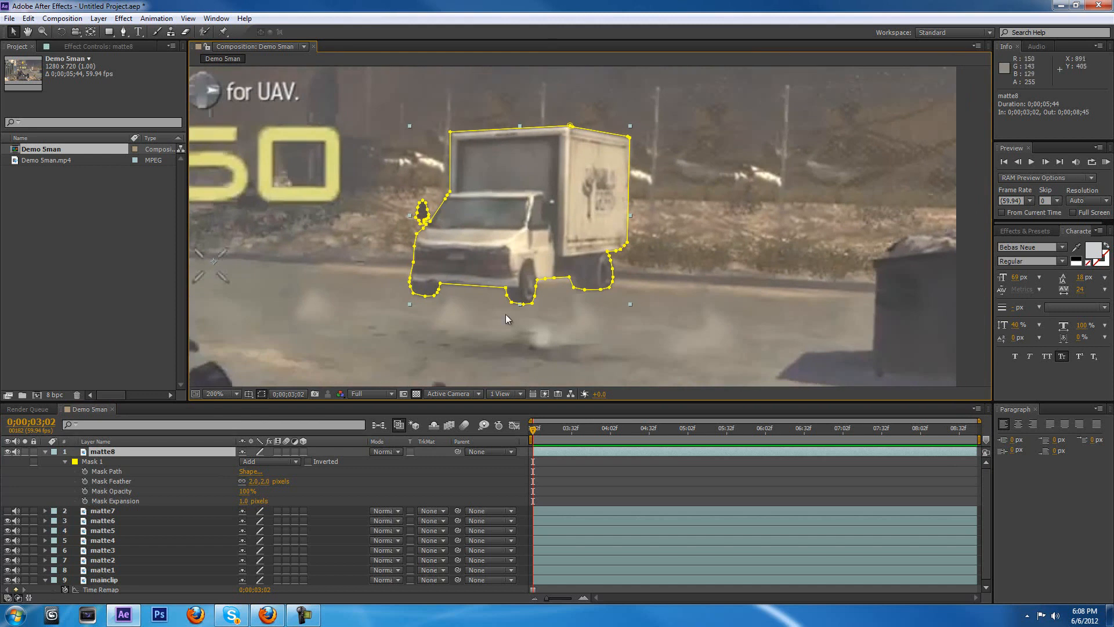
pyautogui.scroll(2, 542, 291)
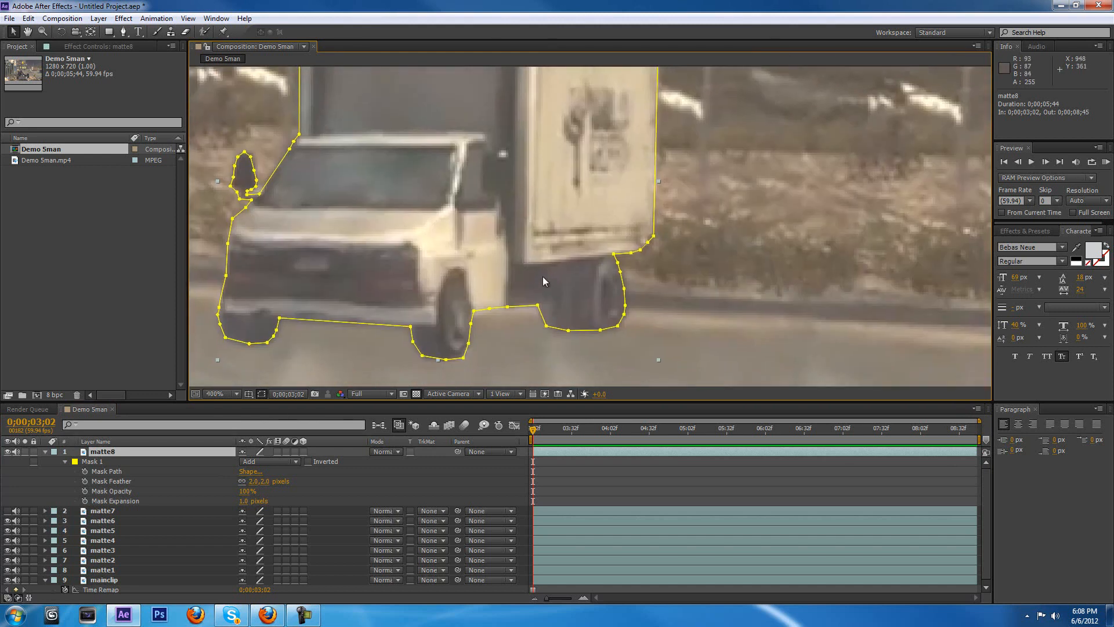
pyautogui.scroll(2, 577, 281)
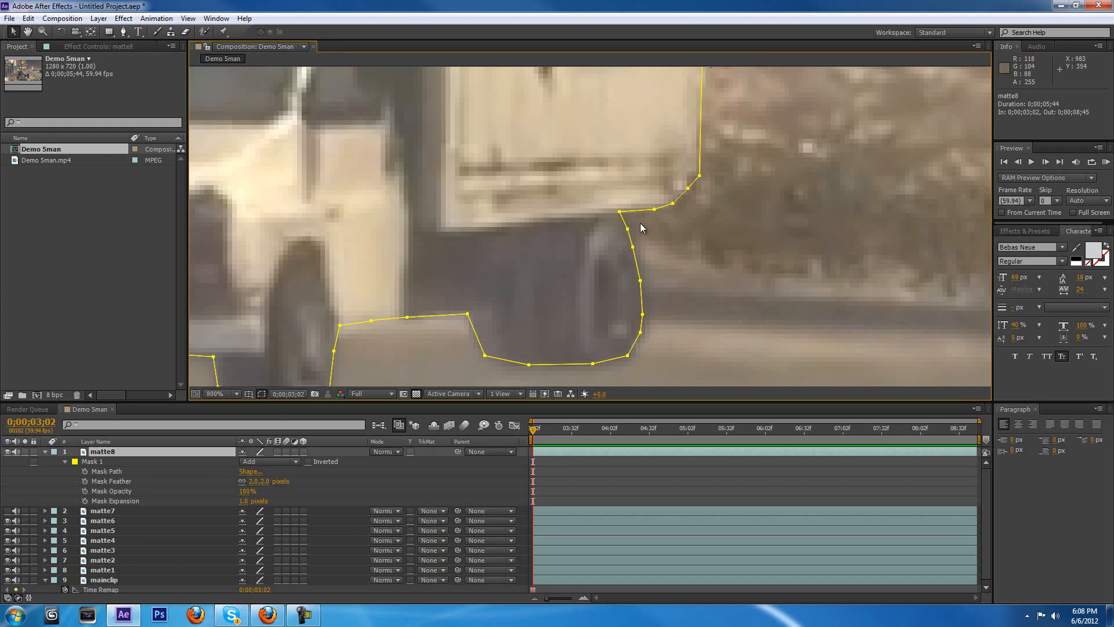
pyautogui.scroll(-2, 623, 216)
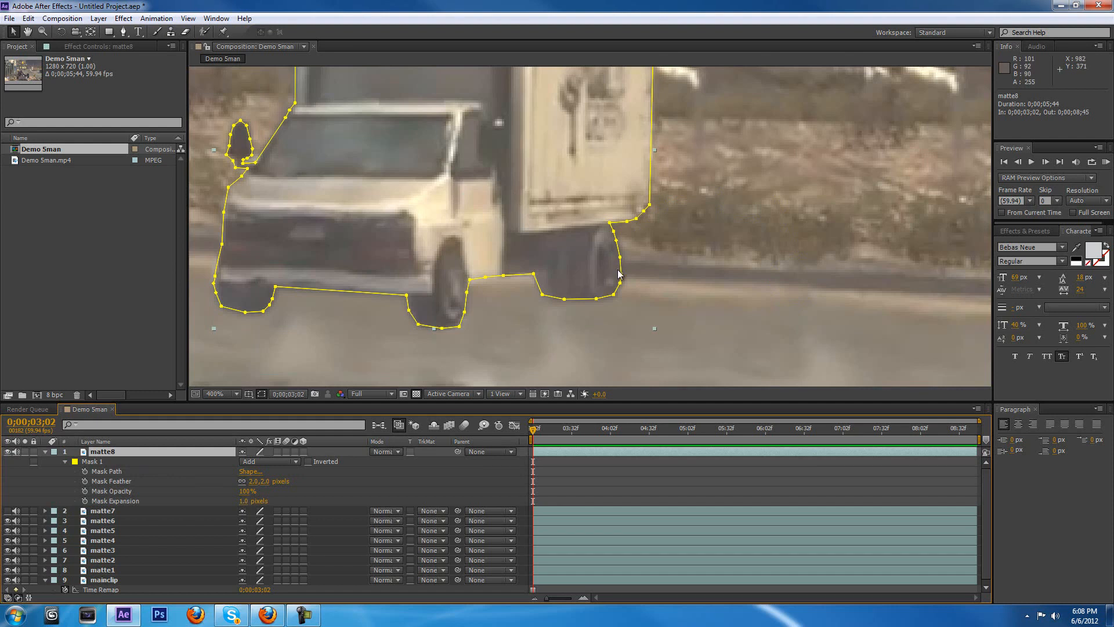
pyautogui.scroll(-1, 631, 262)
pyautogui.moveTo(589, 256); pyautogui.dragTo(691, 264)
pyautogui.scroll(-1, 640, 260)
pyautogui.scroll(-1, 691, 264)
pyautogui.scroll(1, 677, 262)
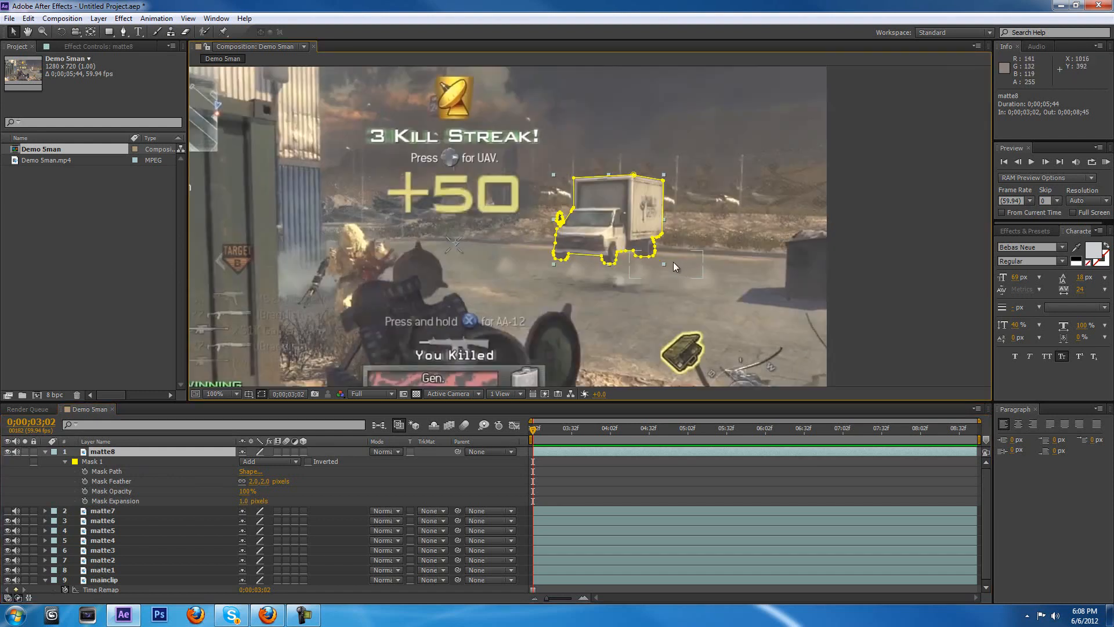
# Step: Check the matte4, mainclip and matte7 layers in the scene and collapse the matte8 layer's properties
pyautogui.click(677, 257)
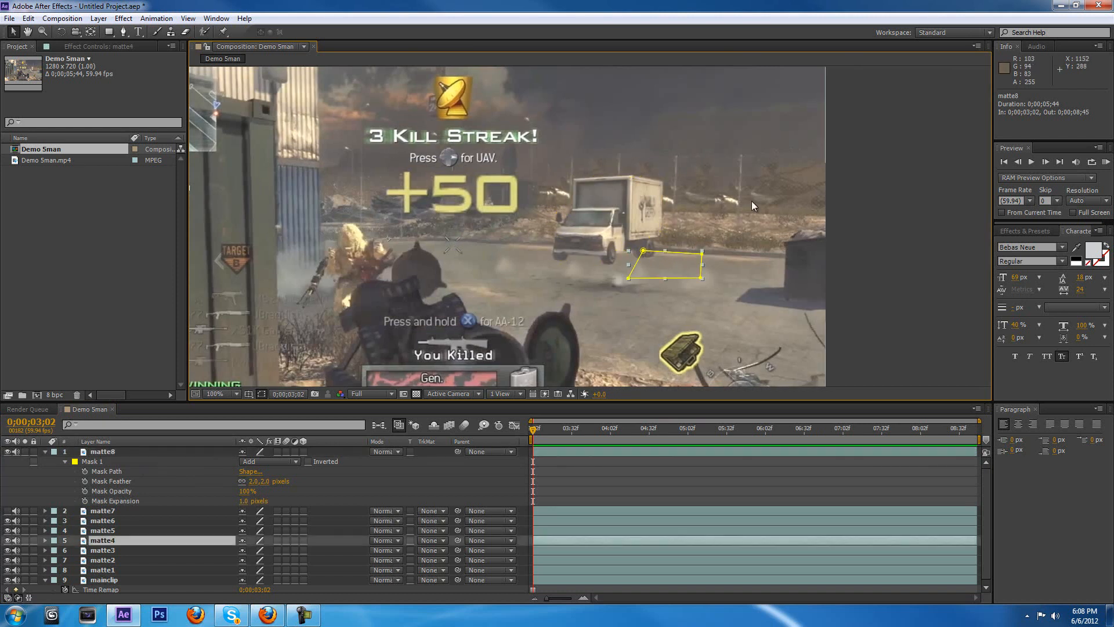
pyautogui.click(444, 235)
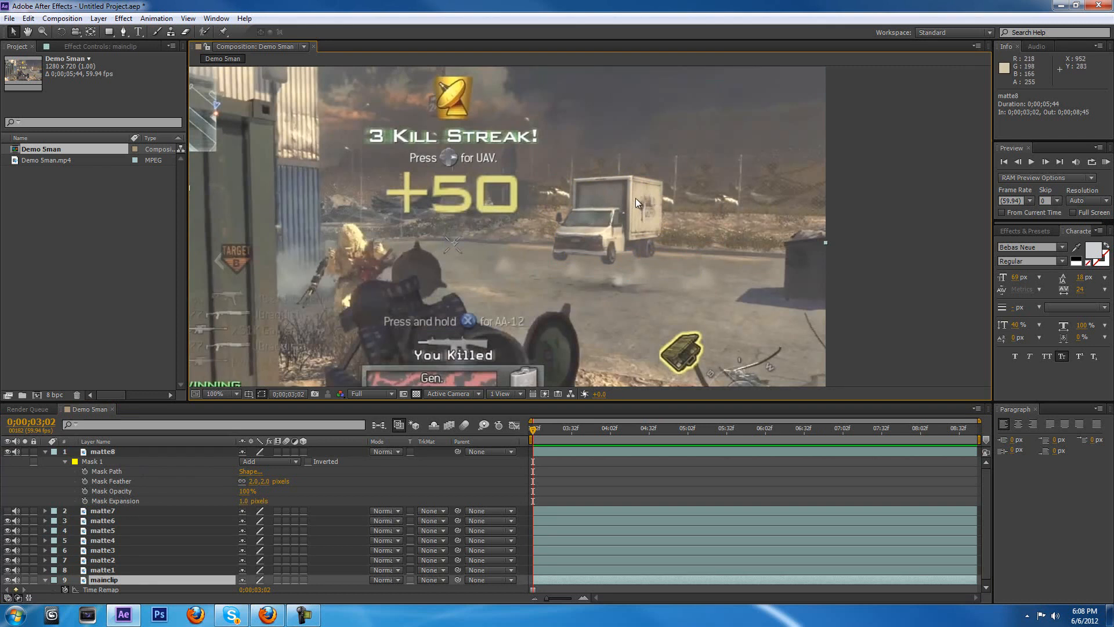
pyautogui.click(115, 512)
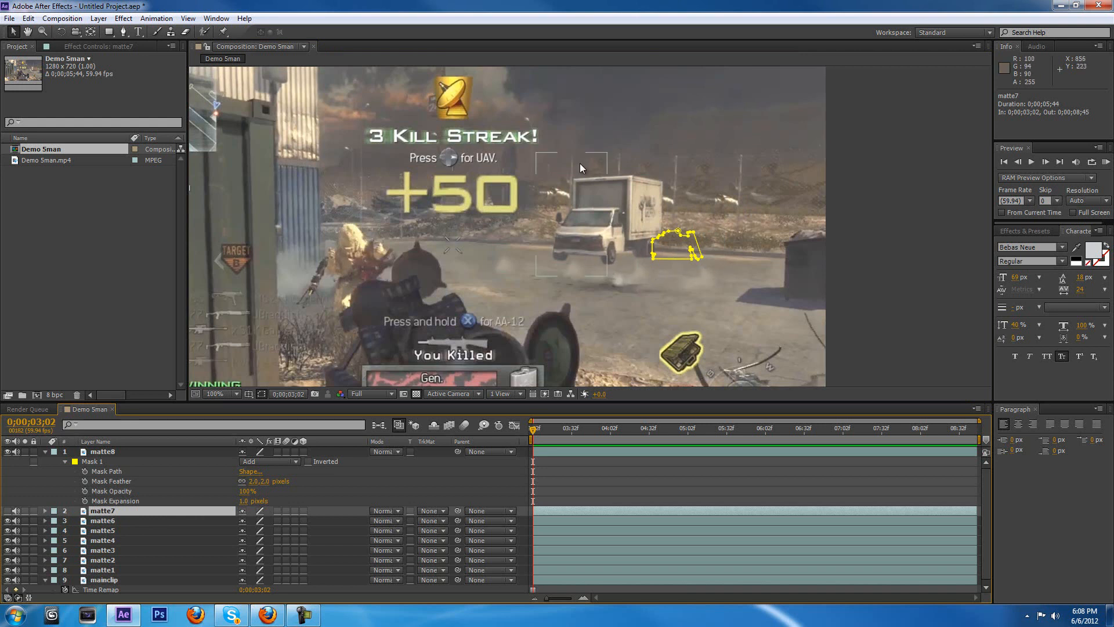
pyautogui.click(45, 452)
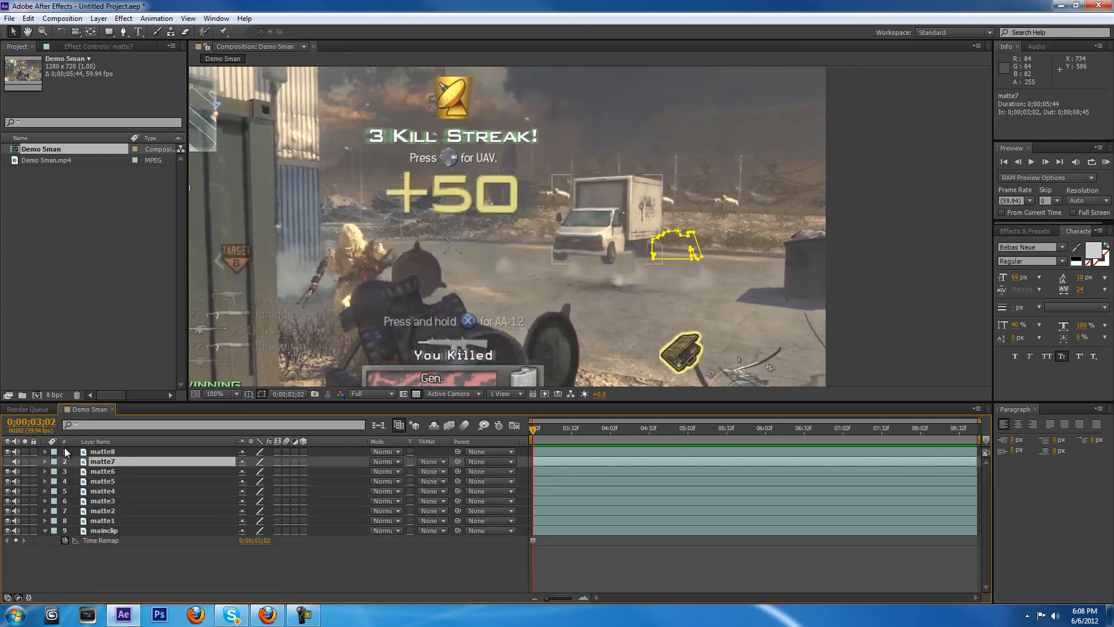
# Step: Create a black 1280 x 720 px solid with colour 000000 directly above the matte8 layer
pyautogui.click(111, 453)
pyautogui.scroll(-1, 585, 160)
pyautogui.scroll(1, 585, 169)
pyautogui.click(99, 18)
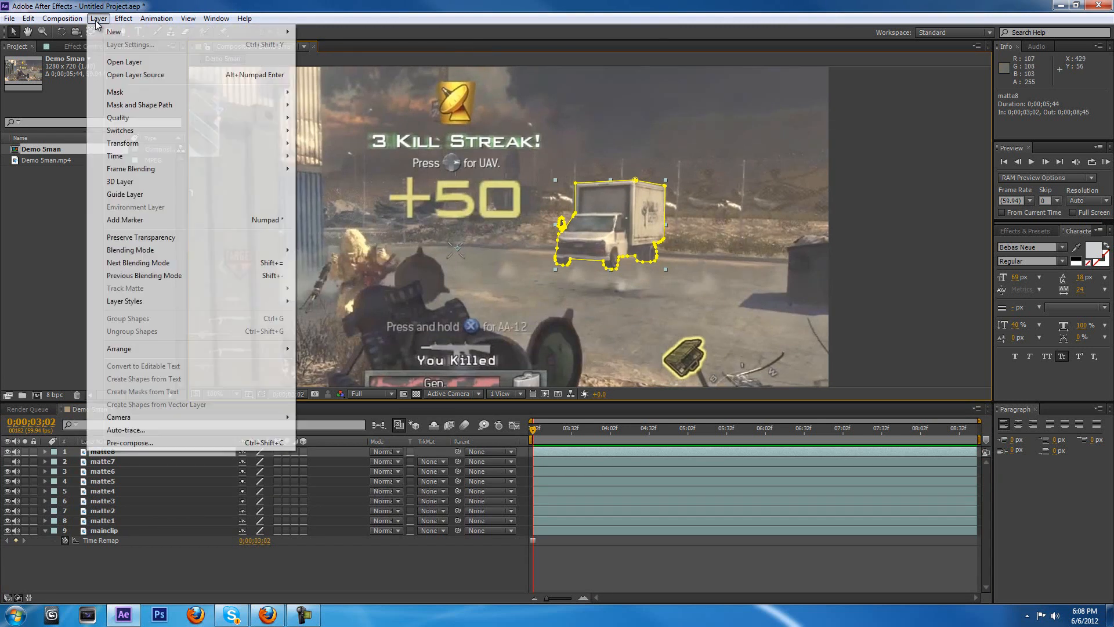
pyautogui.moveTo(116, 34)
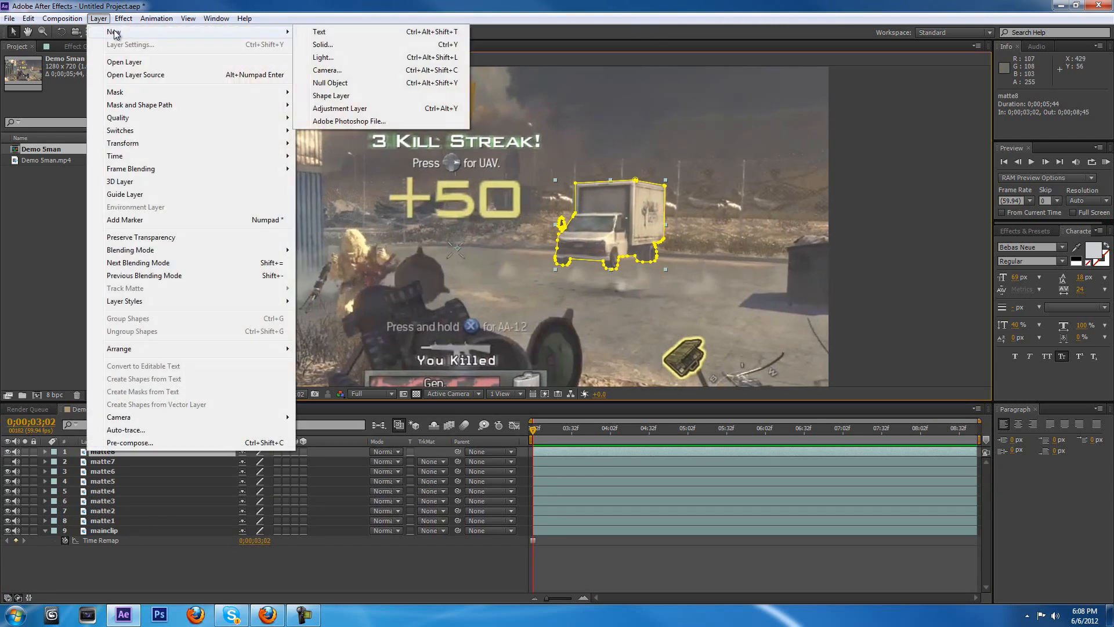
pyautogui.click(354, 46)
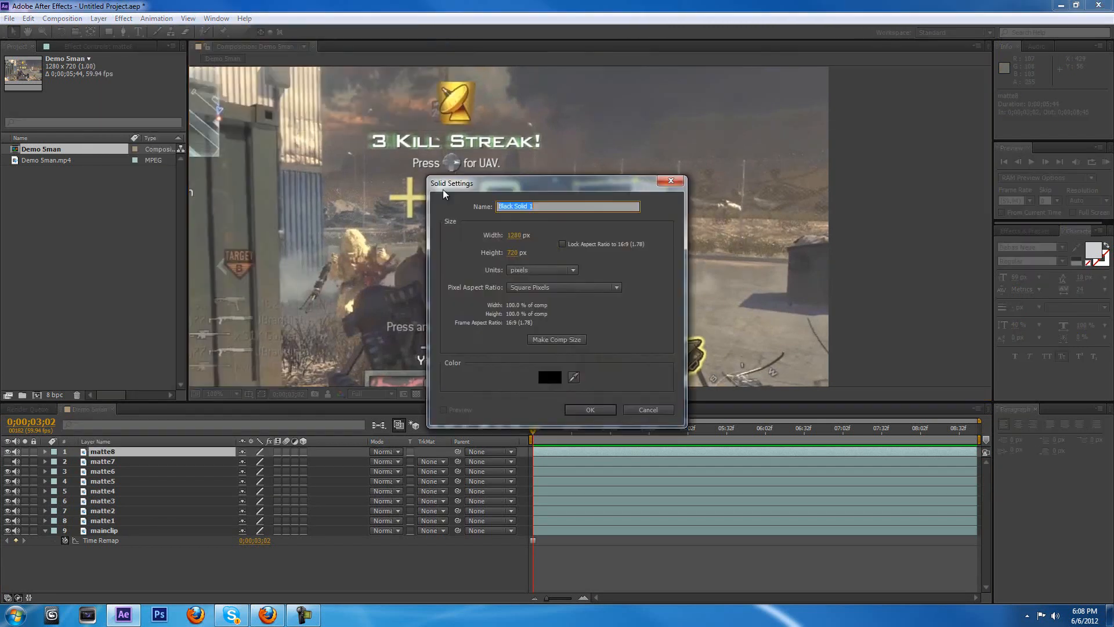
pyautogui.click(549, 377)
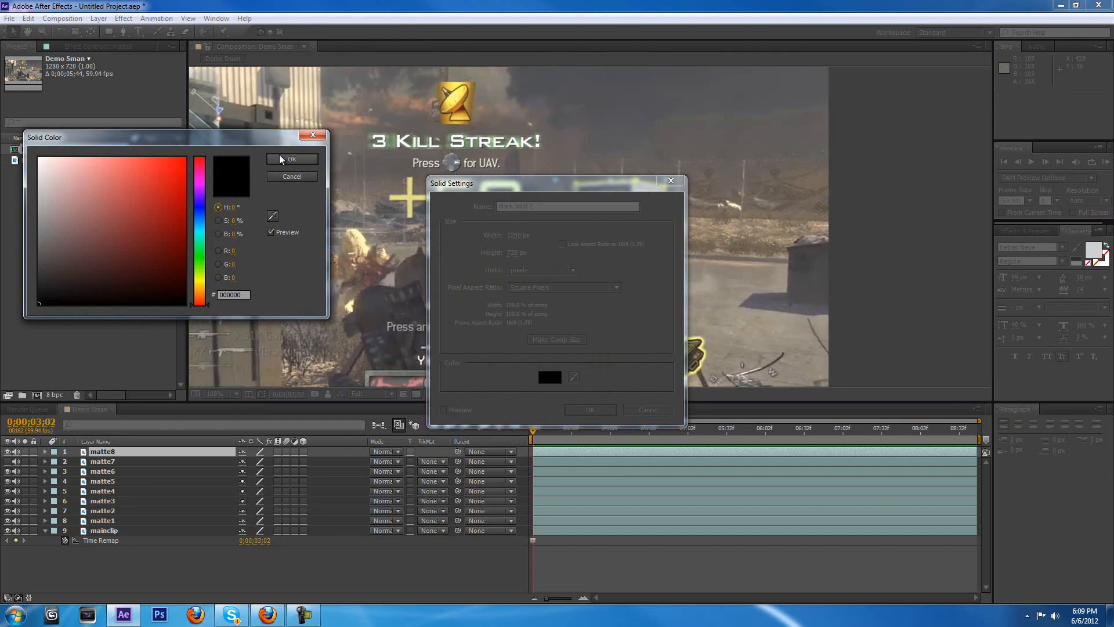
pyautogui.click(301, 160)
pyautogui.click(600, 407)
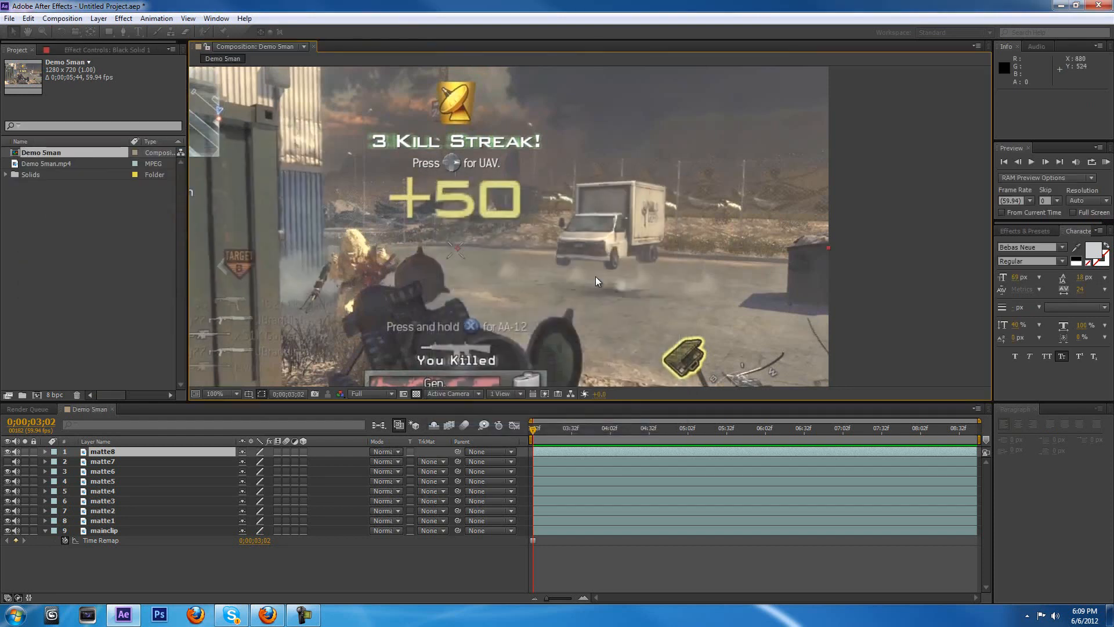
pyautogui.scroll(-4, 546, 262)
pyautogui.moveTo(545, 262); pyautogui.dragTo(546, 263)
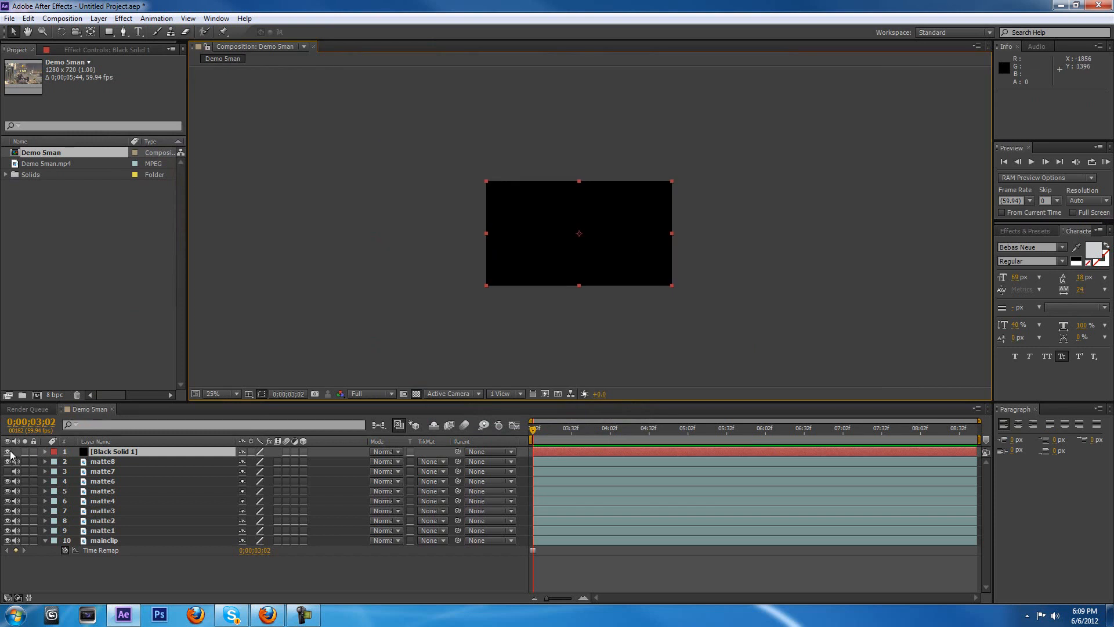
# Step: Hide the black solid and the layers matte1 through matte8 so only mainclip is shown around the truck
pyautogui.moveTo(9, 452); pyautogui.dragTo(9, 531)
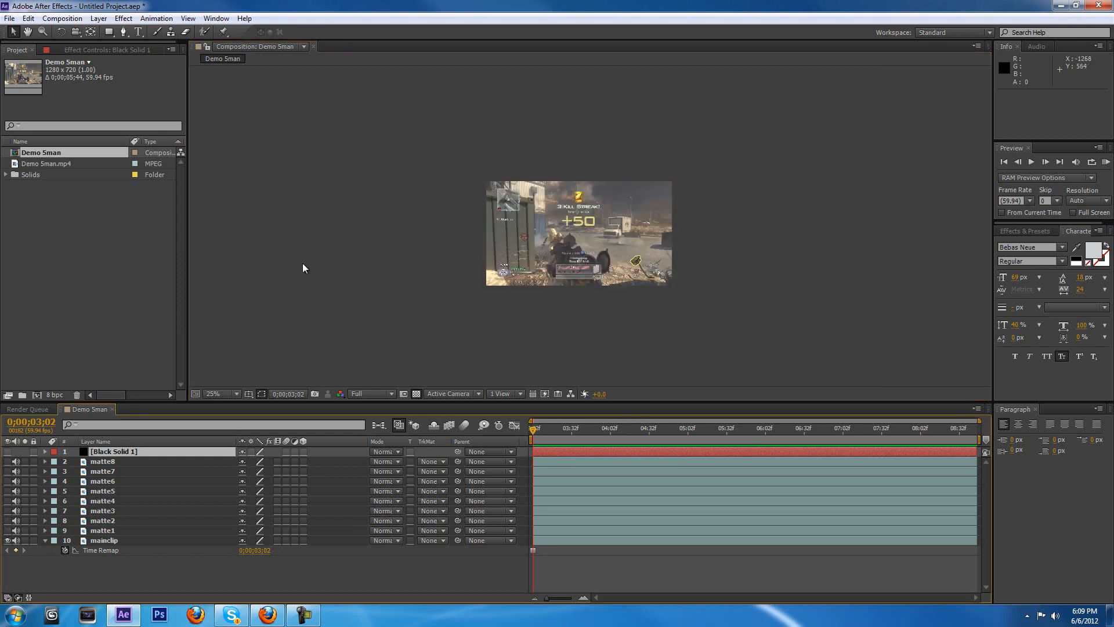
pyautogui.scroll(4, 475, 252)
pyautogui.scroll(1, 478, 252)
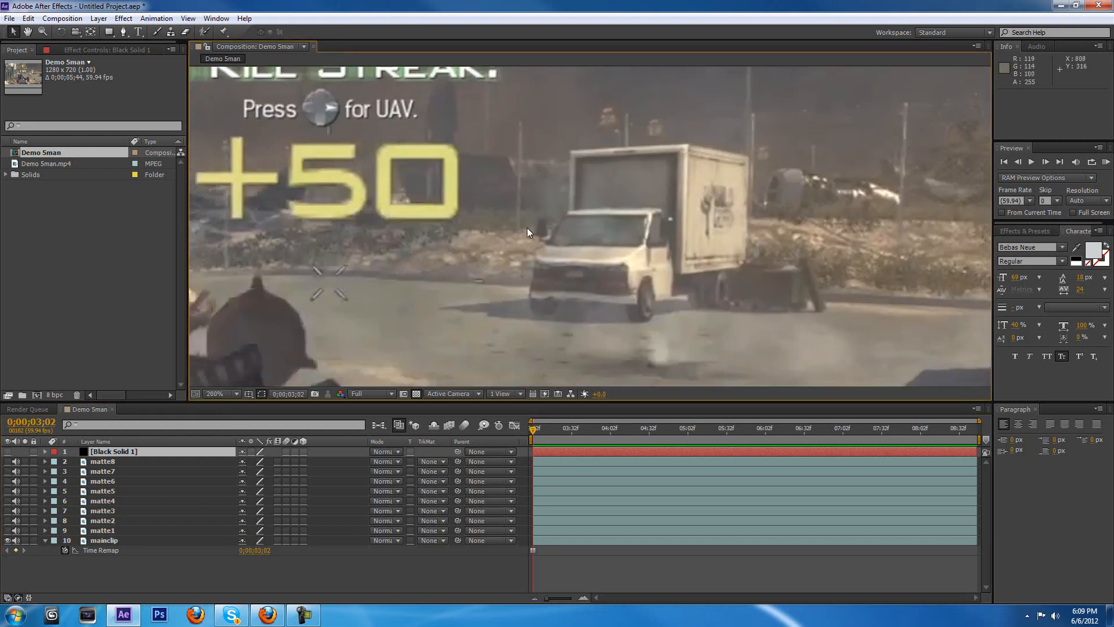
# Step: Select the Black Solid 1 layer and activate the Pen tool, keeping the solid hidden
pyautogui.click(106, 458)
pyautogui.click(110, 451)
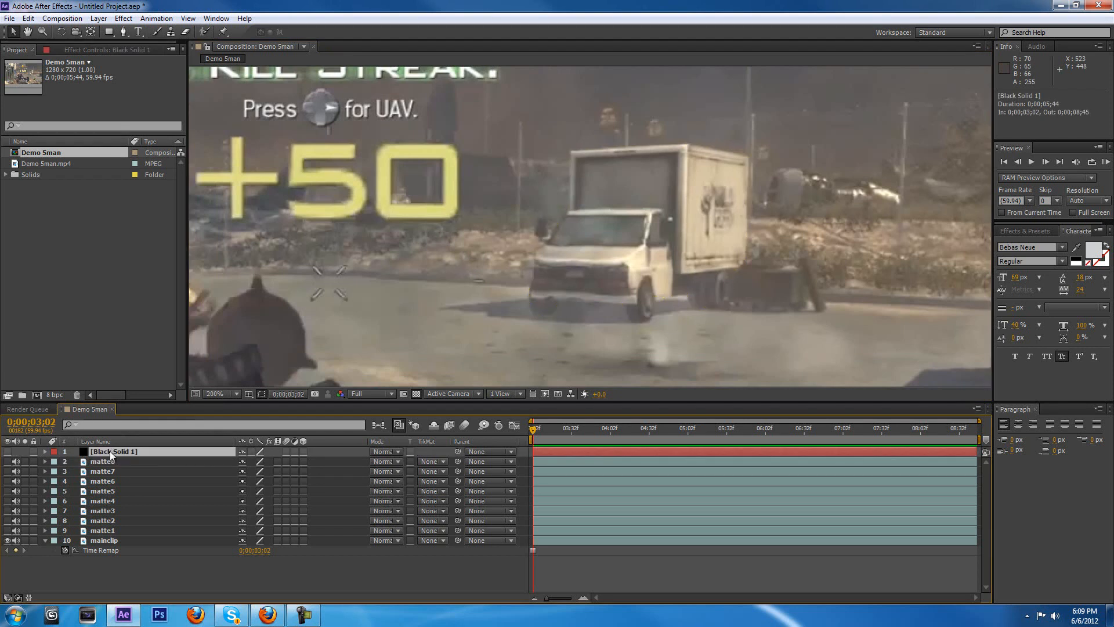
pyautogui.click(123, 31)
pyautogui.moveTo(584, 169); pyautogui.dragTo(581, 167)
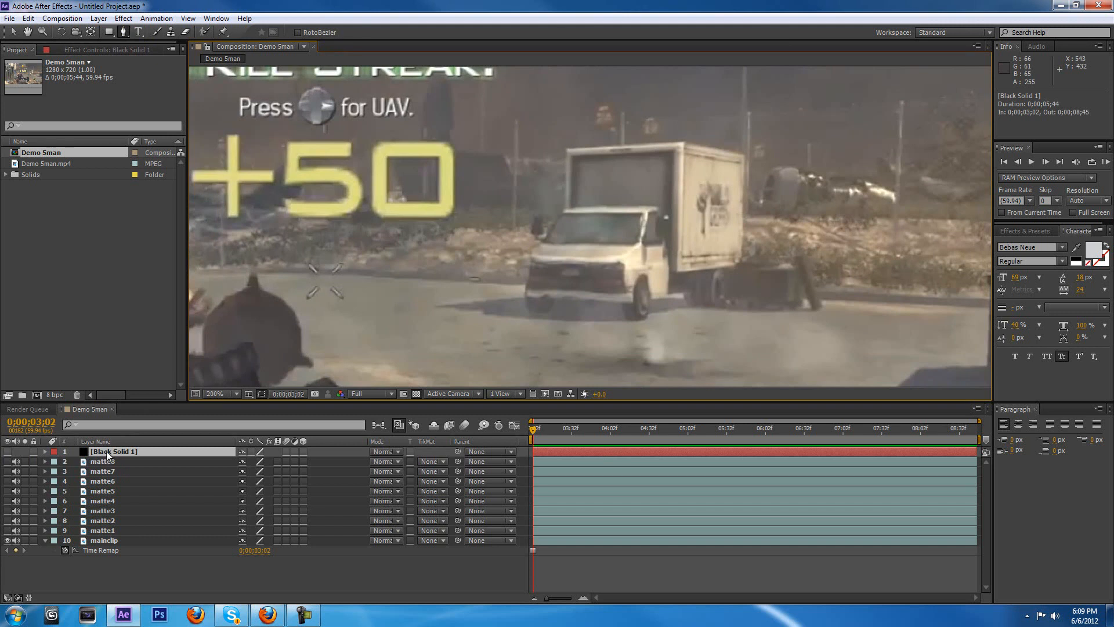
pyautogui.click(8, 452)
pyautogui.click(7, 452)
# Step: Examine the truck's shadow on the road in the original mainclip frame
pyautogui.moveTo(502, 227); pyautogui.dragTo(550, 186)
pyautogui.scroll(1, 511, 237)
pyautogui.scroll(-1, 545, 154)
pyautogui.scroll(2, 549, 187)
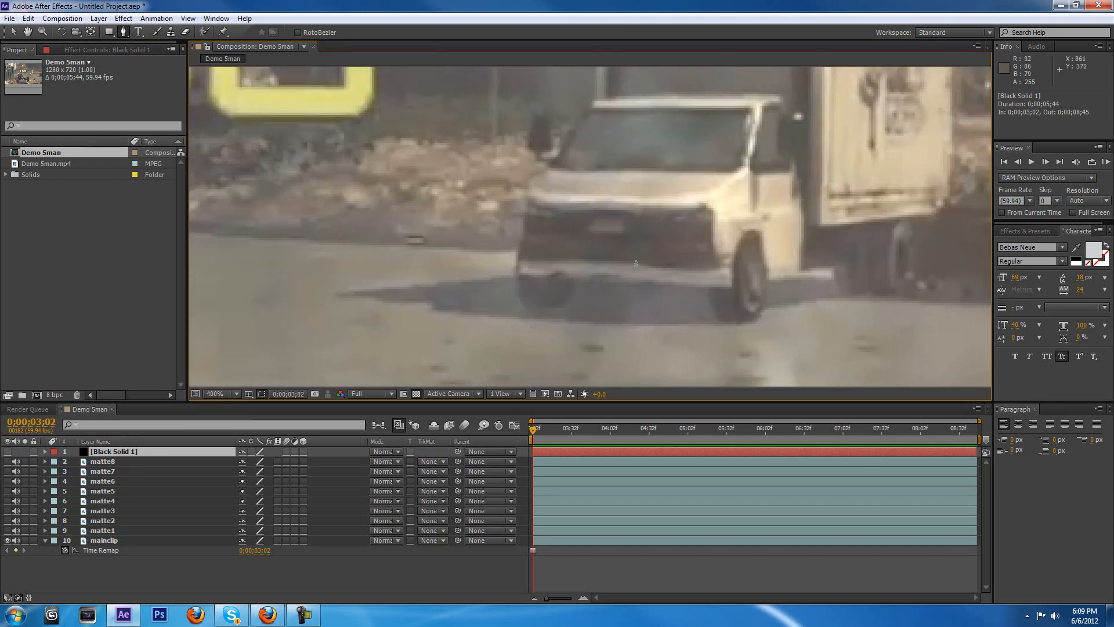
pyautogui.scroll(-2, 600, 269)
pyautogui.moveTo(533, 278)
pyautogui.mouseDown()
pyautogui.moveTo(485, 279)
pyautogui.moveTo(523, 270)
pyautogui.mouseUp()
pyautogui.scroll(1, 516, 267)
pyautogui.scroll(-1, 517, 267)
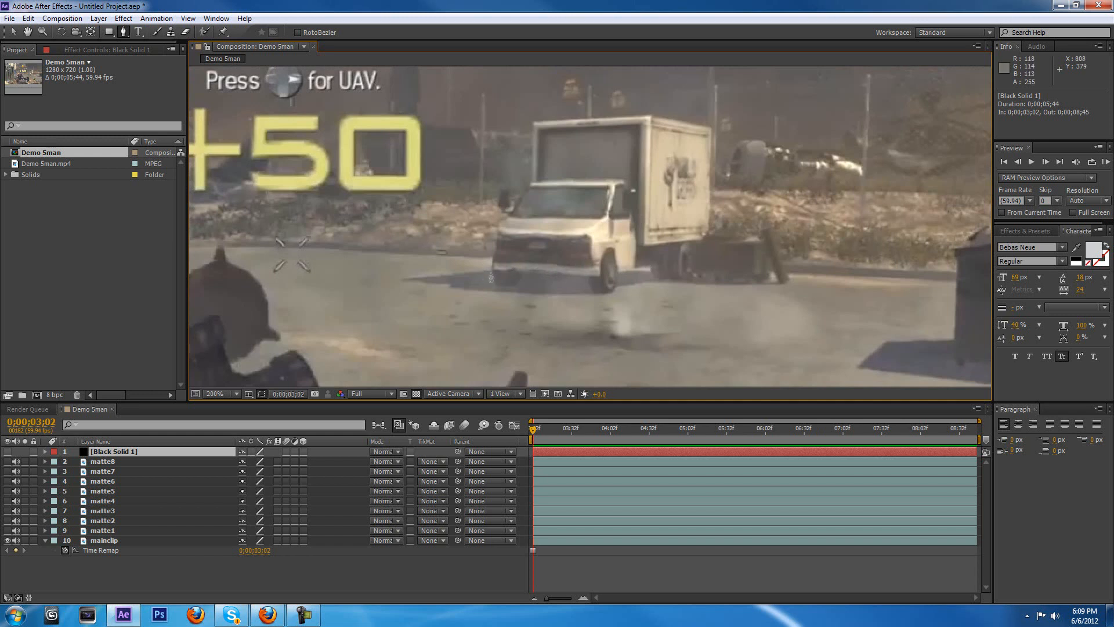
pyautogui.hscroll(-1, 522, 273)
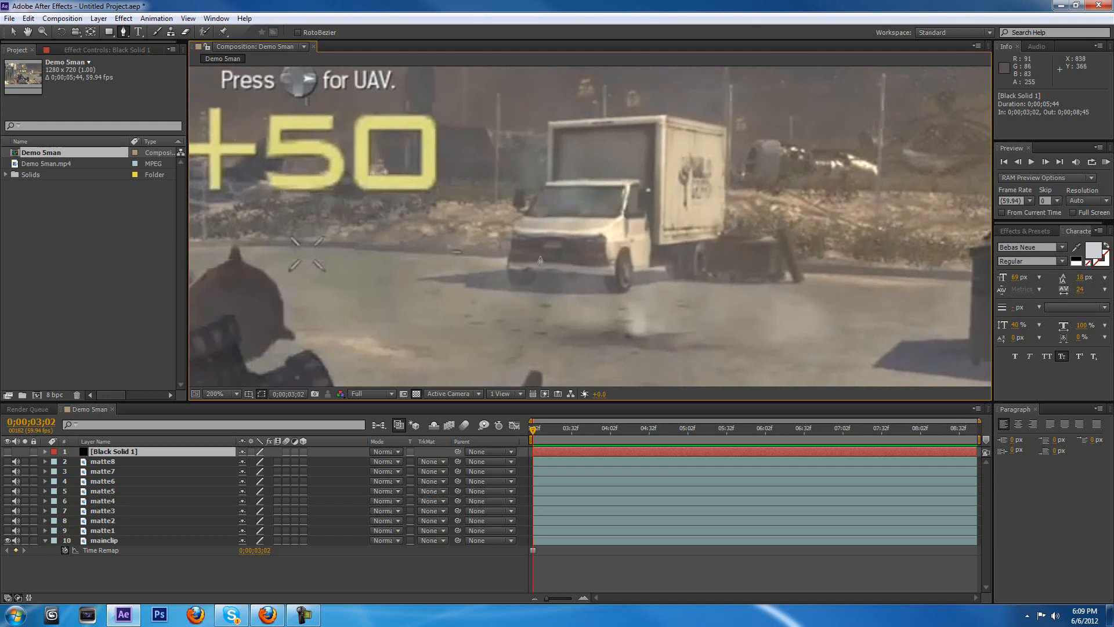
# Step: Trace the upper edge of the truck's shadow with mask points on the hidden black solid, from the front tip to the rear wheels
pyautogui.scroll(2, 569, 250)
pyautogui.click(328, 286)
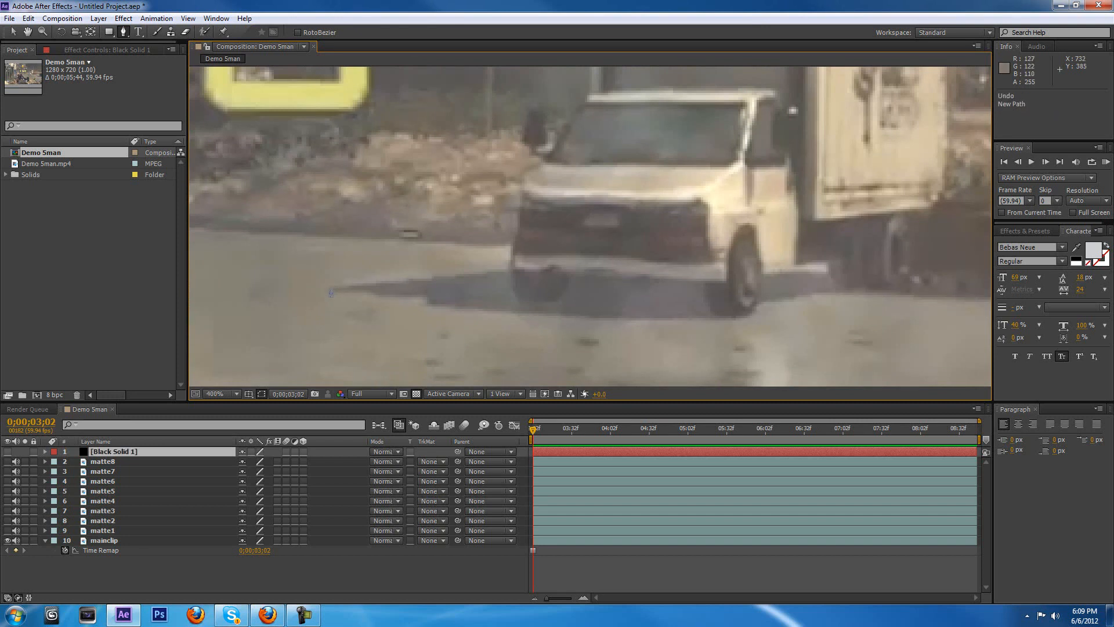
pyautogui.click(398, 280)
pyautogui.click(451, 275)
pyautogui.click(491, 270)
pyautogui.click(515, 266)
pyautogui.click(575, 258)
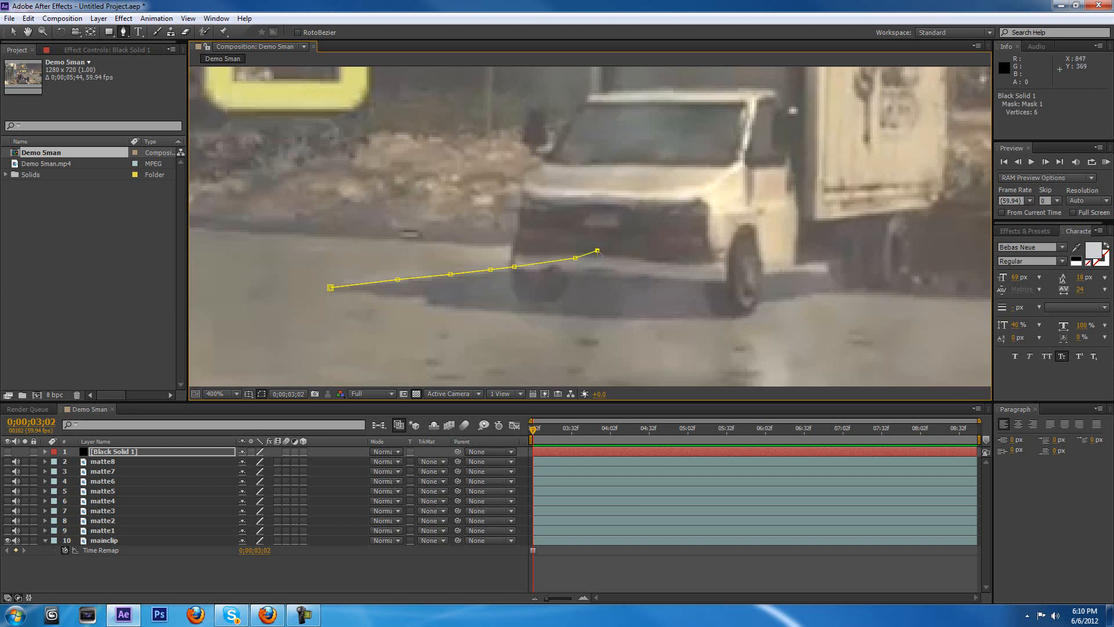
pyautogui.click(636, 259)
pyautogui.click(680, 261)
pyautogui.moveTo(679, 261); pyautogui.dragTo(593, 266)
pyautogui.click(668, 275)
pyautogui.click(692, 275)
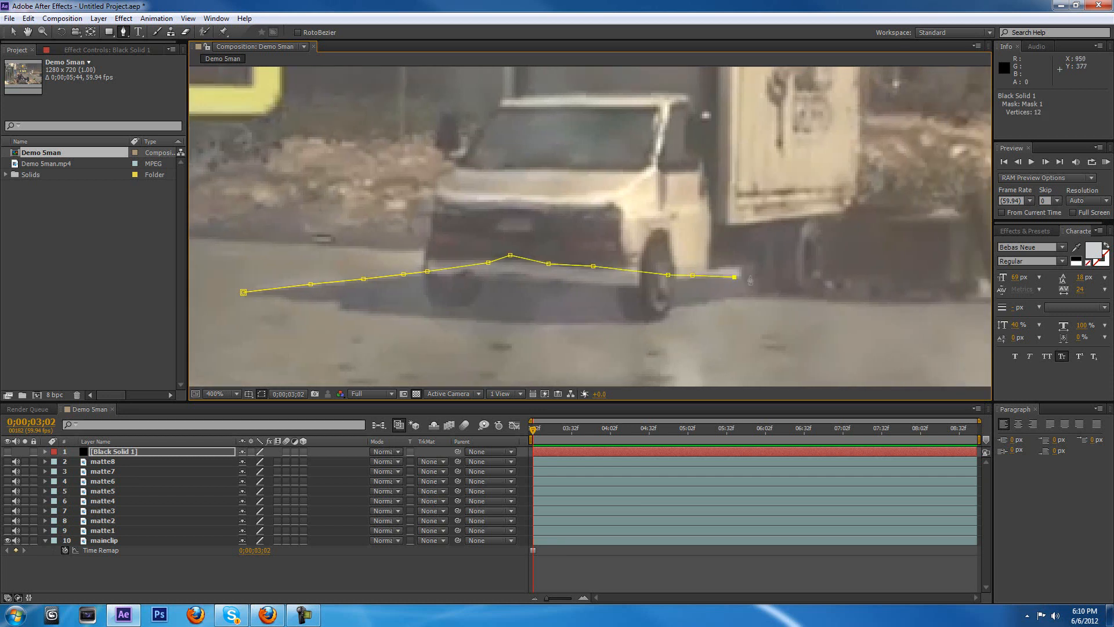
pyautogui.click(776, 275)
# Step: Trace the lower edge of the truck's shadow back to the front tip and close the mask path
pyautogui.click(749, 294)
pyautogui.click(714, 299)
pyautogui.click(676, 305)
pyautogui.click(665, 317)
pyautogui.click(614, 320)
pyautogui.click(487, 318)
pyautogui.click(418, 317)
pyautogui.click(359, 309)
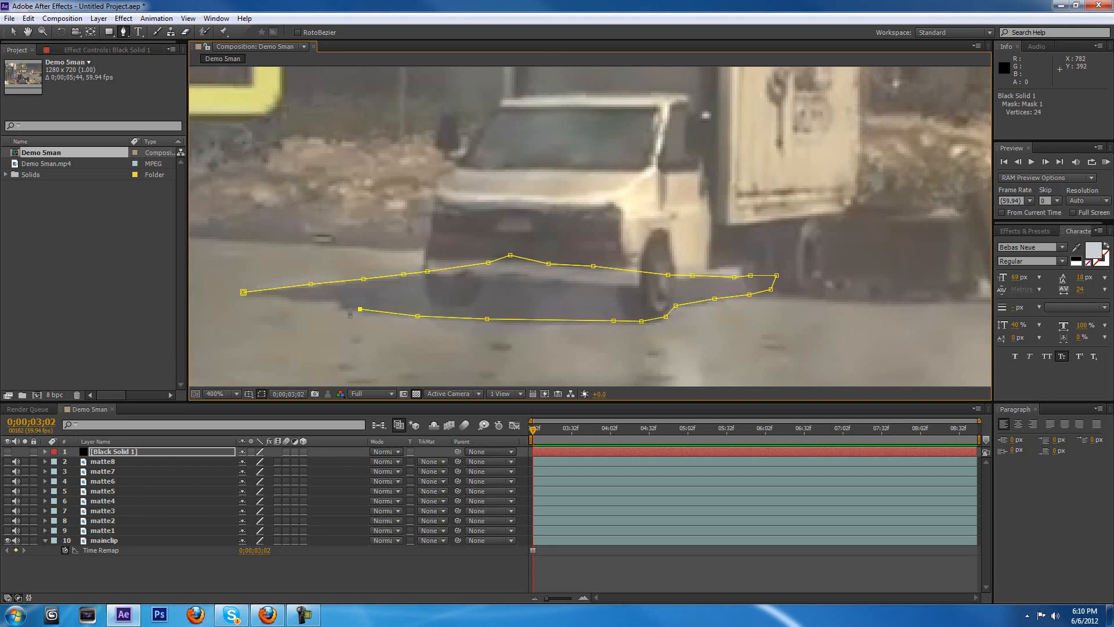
pyautogui.click(340, 306)
pyautogui.click(301, 301)
pyautogui.press(',')
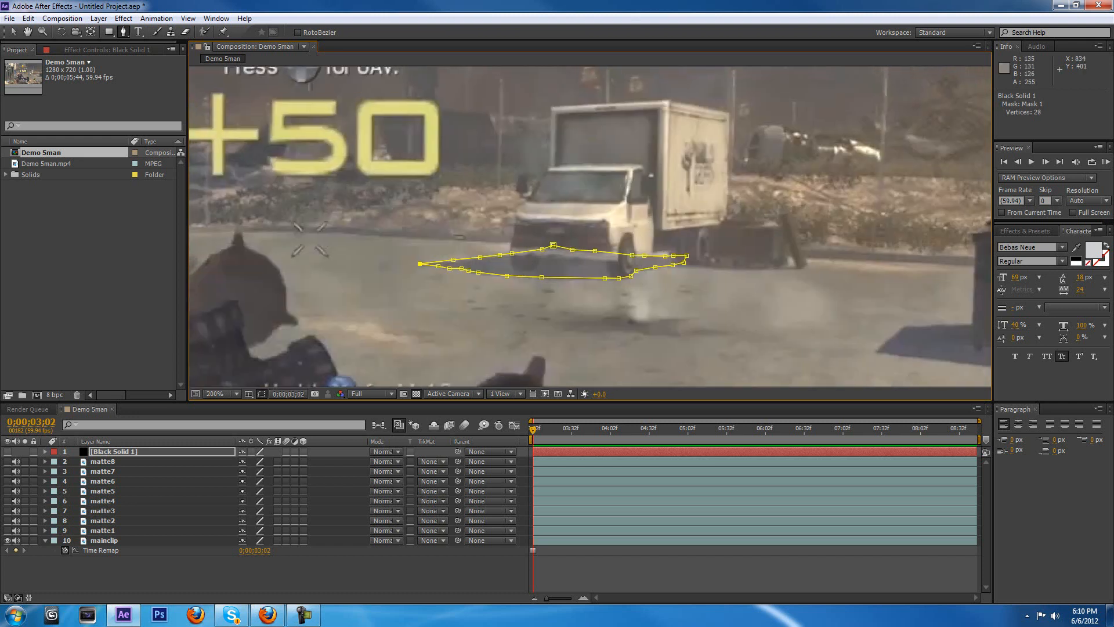
# Step: Show the masked black solid and move it between the matte7 and matte6 layers
pyautogui.click(7, 451)
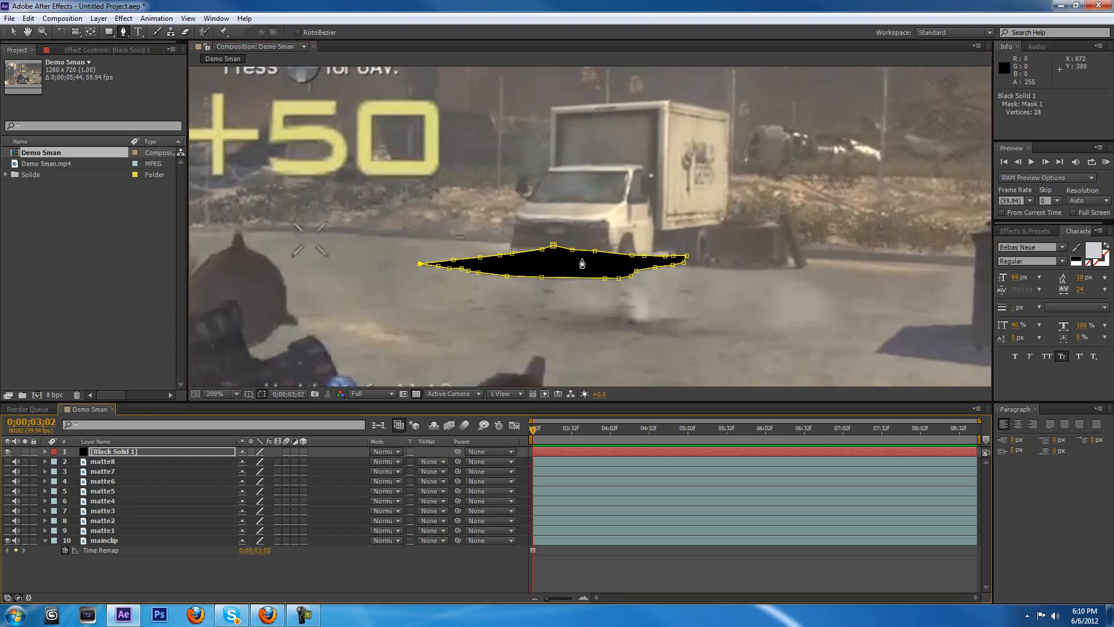
pyautogui.press(',')
pyautogui.moveTo(114, 450); pyautogui.dragTo(120, 474)
pyautogui.press('.')
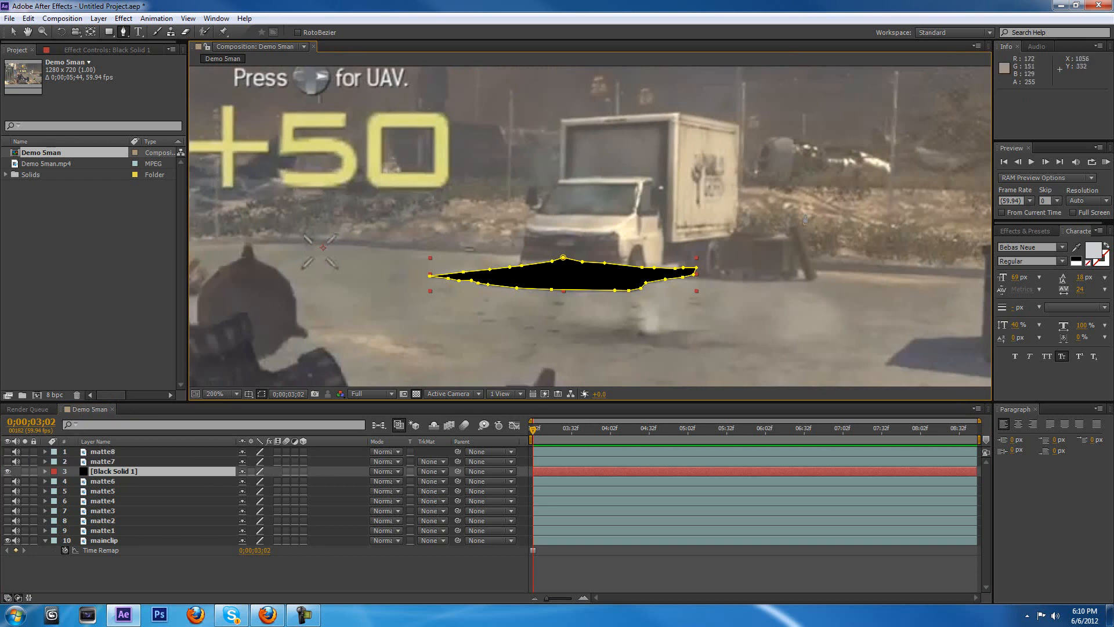
# Step: Show layers matte1 through matte8 again and check the shadow under the truck in the composite
pyautogui.moveTo(7, 451); pyautogui.dragTo(9, 531)
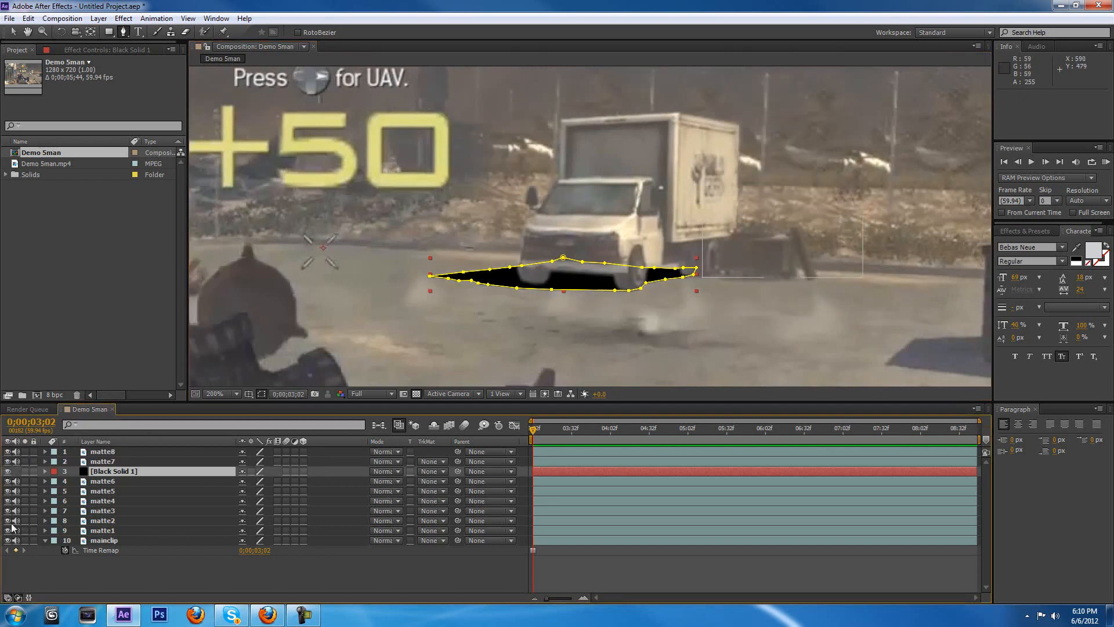
pyautogui.click(555, 543)
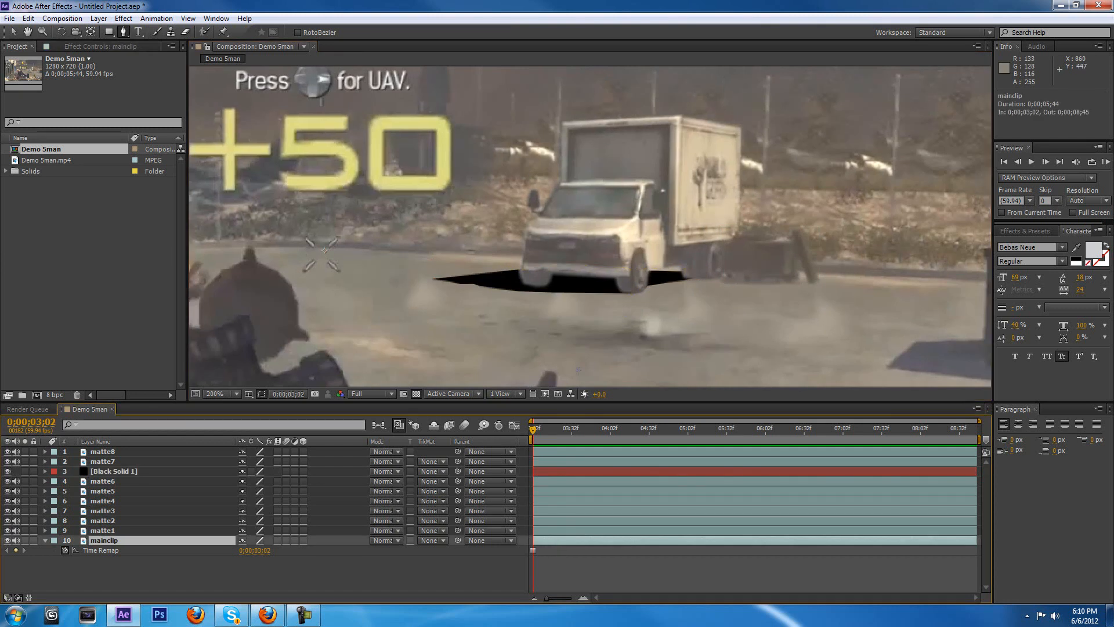
pyautogui.scroll(-1, 547, 264)
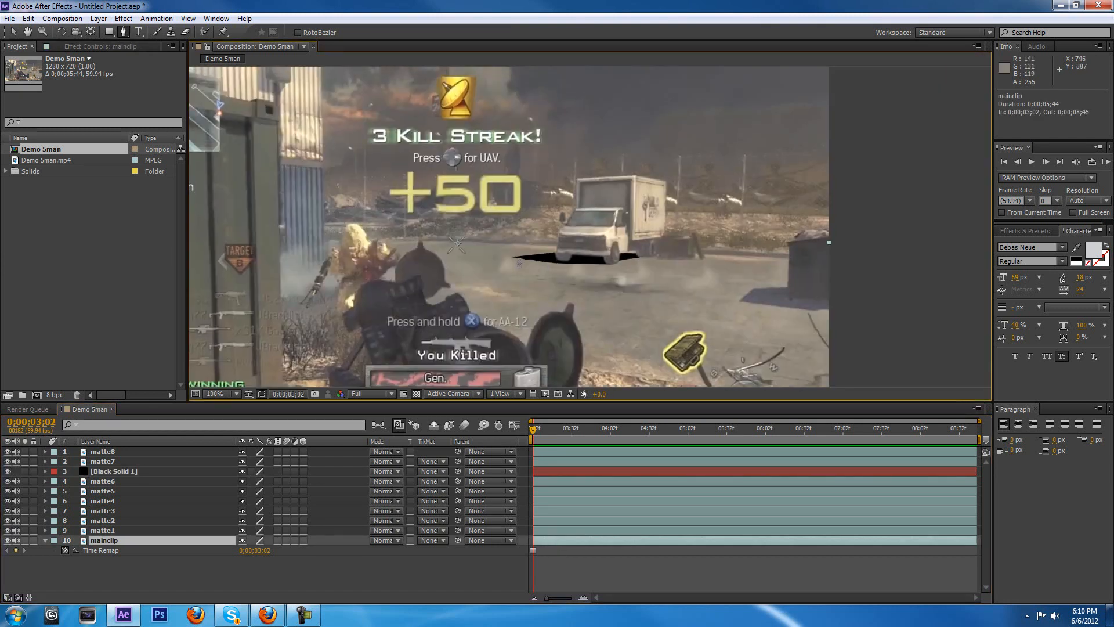
pyautogui.scroll(1, 547, 264)
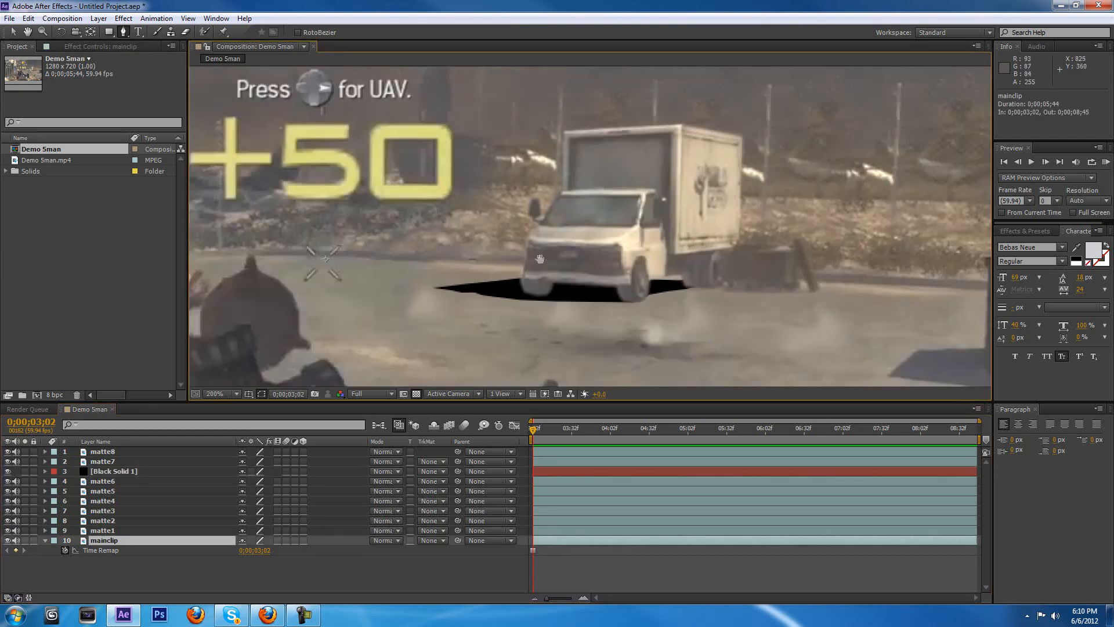
# Step: Rename the Black Solid 1 layer as truck shaddow
pyautogui.click(112, 450)
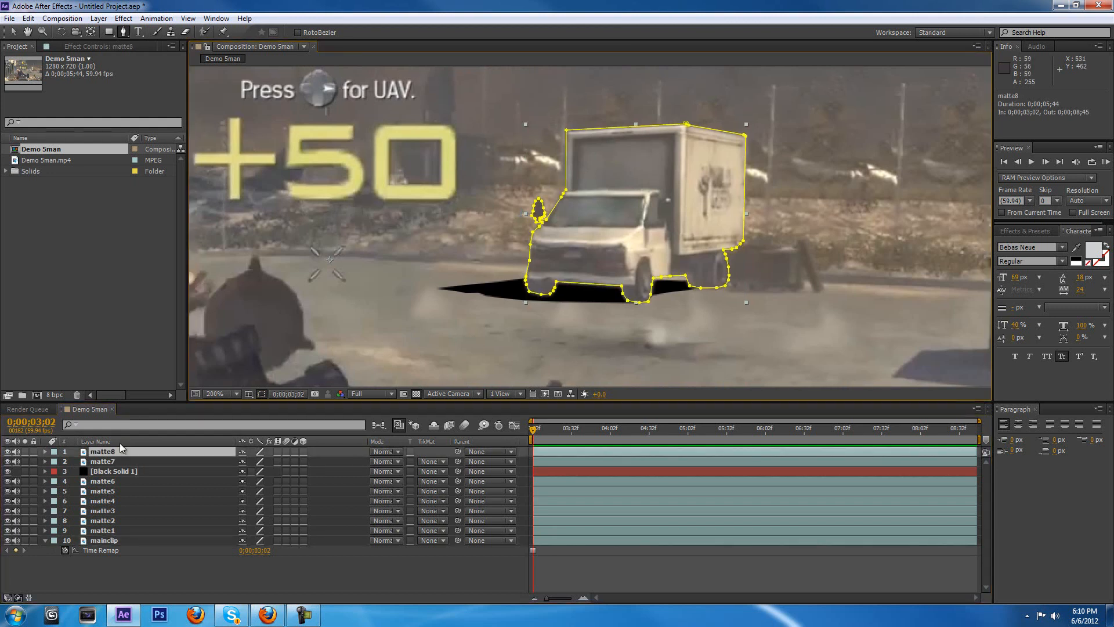
pyautogui.click(116, 471)
pyautogui.rightClick(117, 472)
pyautogui.click(145, 462)
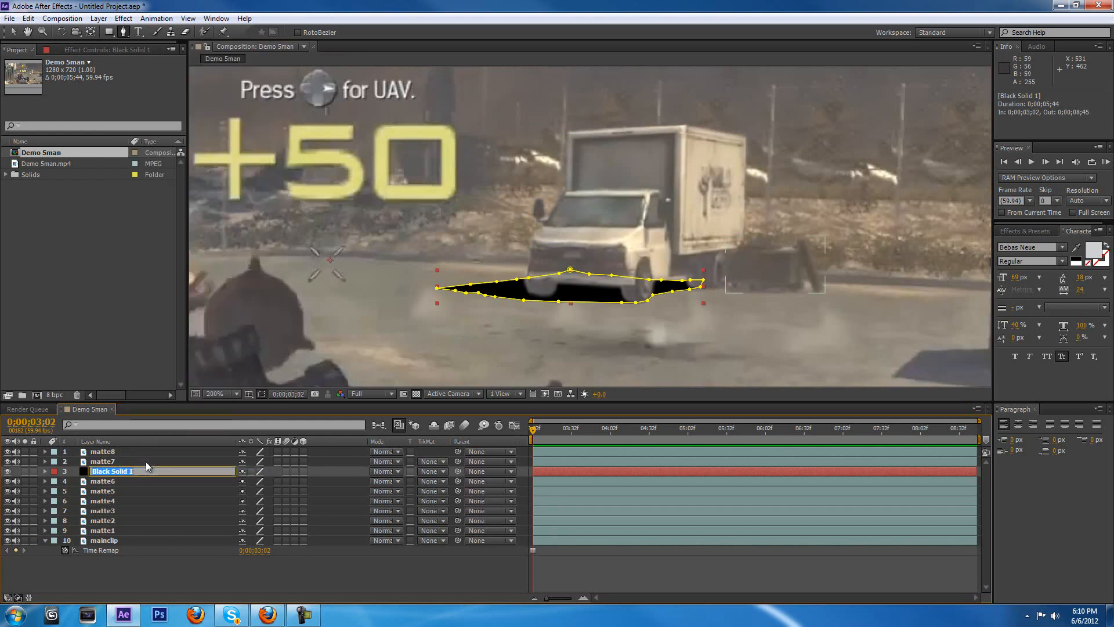
pyautogui.write('truck shaddow')
pyautogui.press('Return')
pyautogui.click(117, 469)
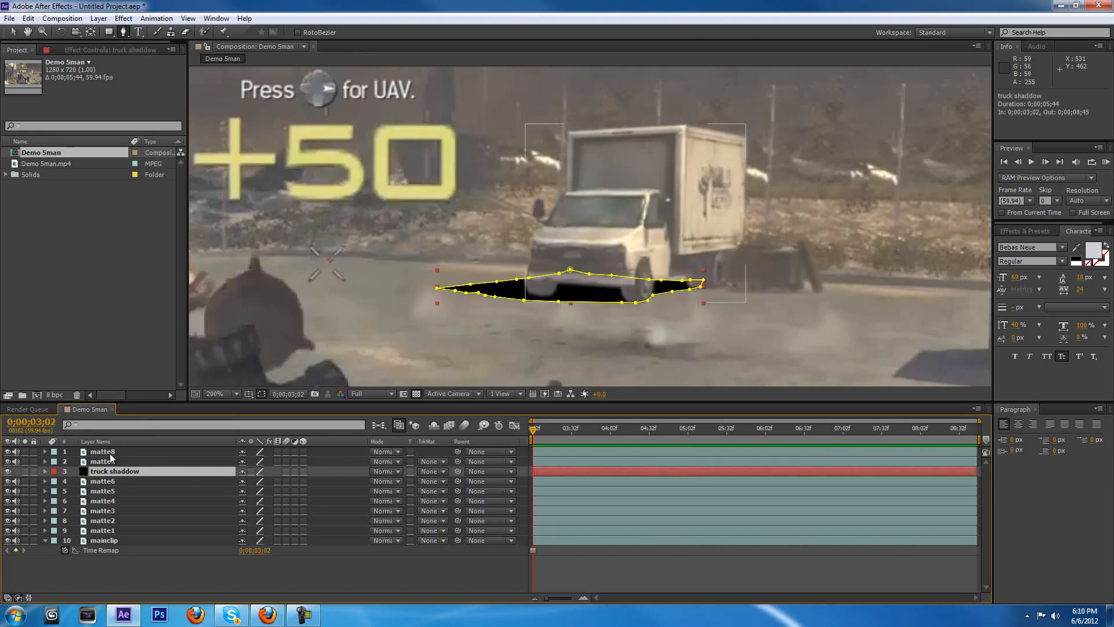
# Step: Set the feather of the truck shaddow layer's mask to 5 pixels
pyautogui.press('m')
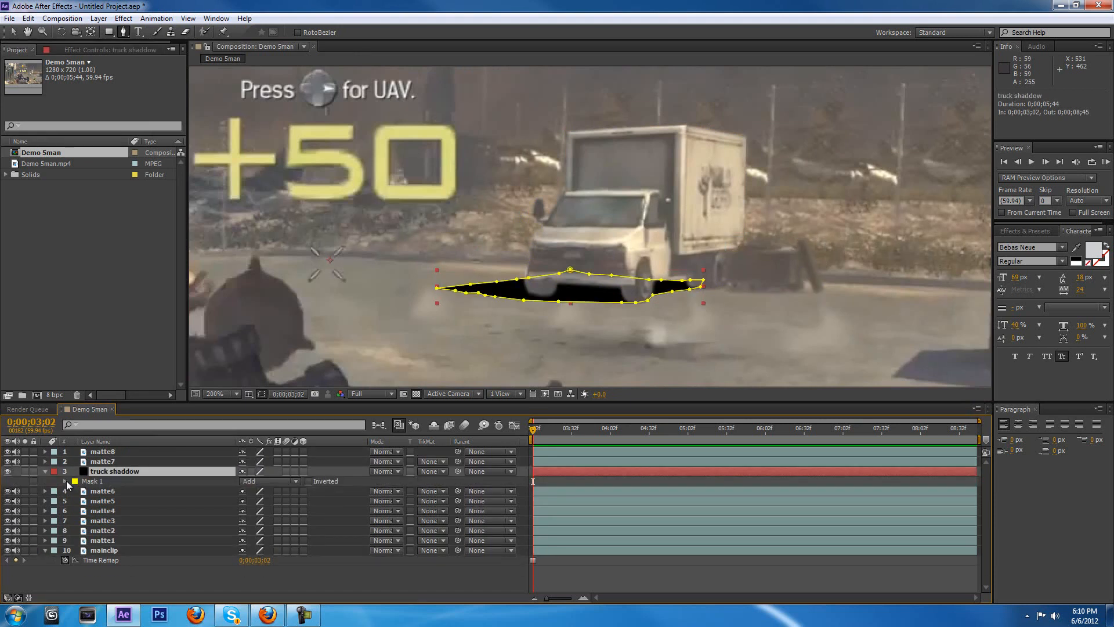
pyautogui.click(65, 480)
pyautogui.moveTo(254, 501); pyautogui.dragTo(253, 502)
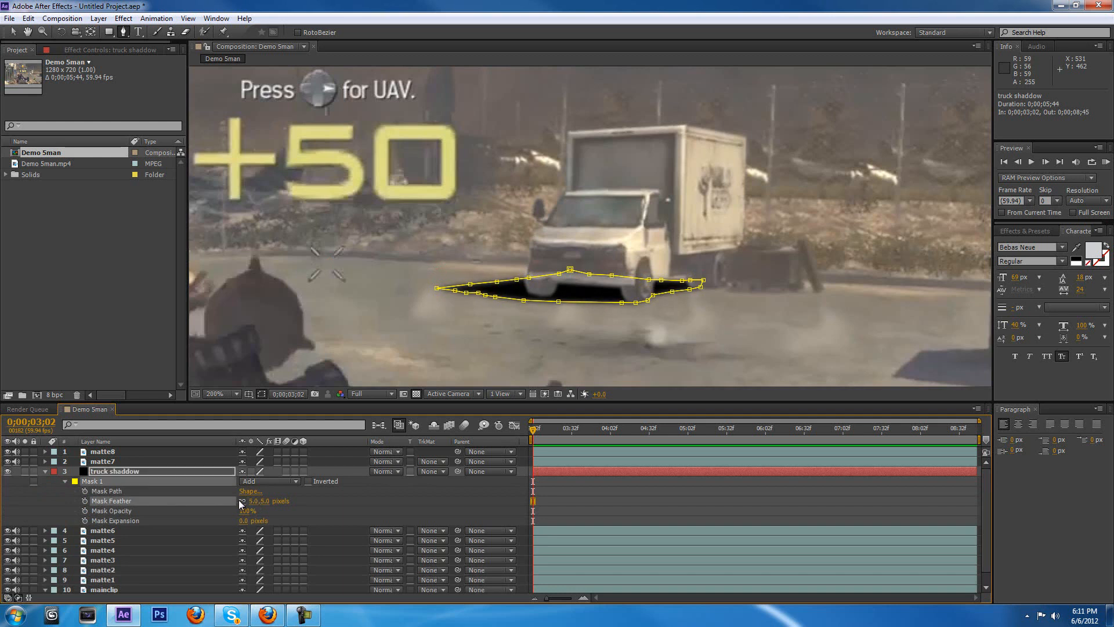
# Step: Lower the truck shaddow layer's opacity to 24% and compare it with the container's shadow on the road
pyautogui.click(130, 469)
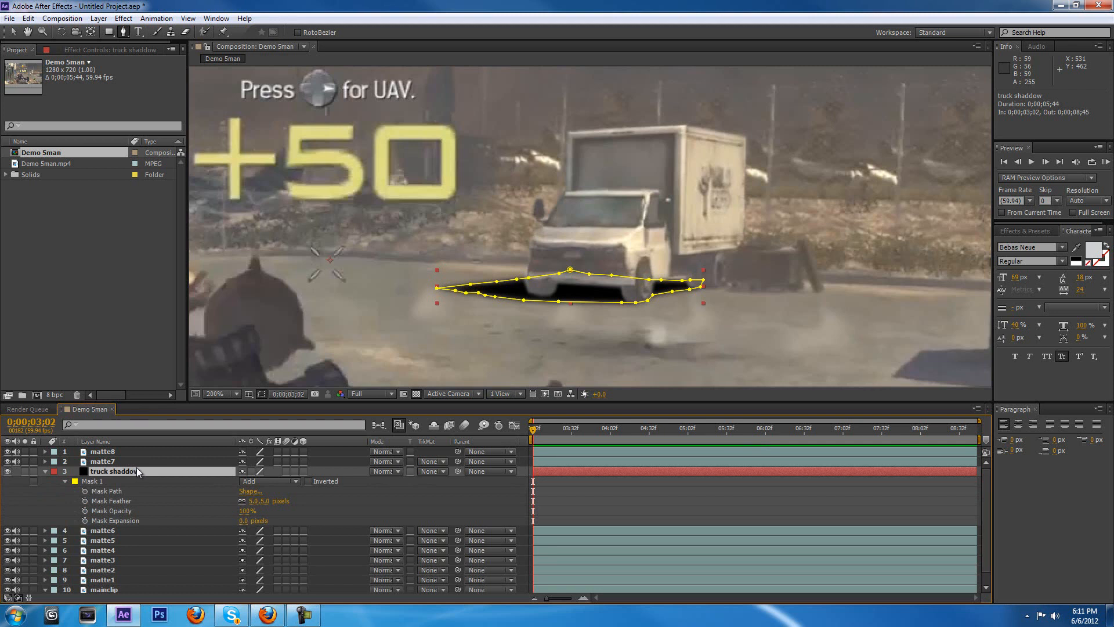
pyautogui.press('t')
pyautogui.moveTo(238, 481); pyautogui.dragTo(199, 480)
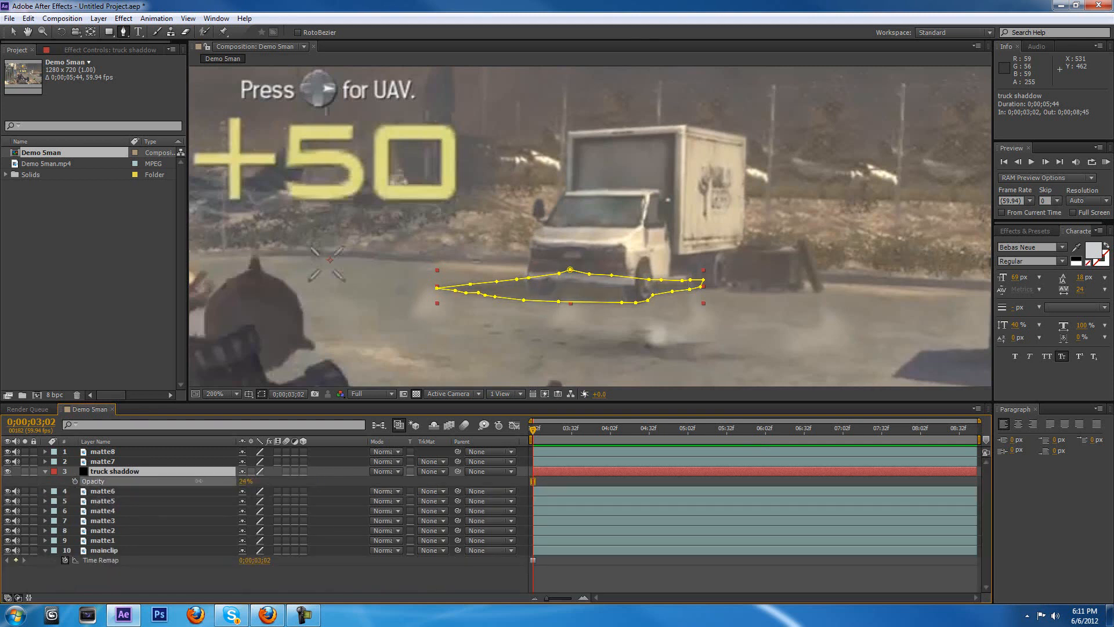
pyautogui.moveTo(580, 272); pyautogui.dragTo(492, 250)
pyautogui.scroll(1, 557, 261)
pyautogui.scroll(-1, 624, 293)
pyautogui.moveTo(624, 293)
pyautogui.mouseDown()
pyautogui.moveTo(559, 281)
pyautogui.moveTo(658, 302)
pyautogui.moveTo(615, 297)
pyautogui.mouseUp()
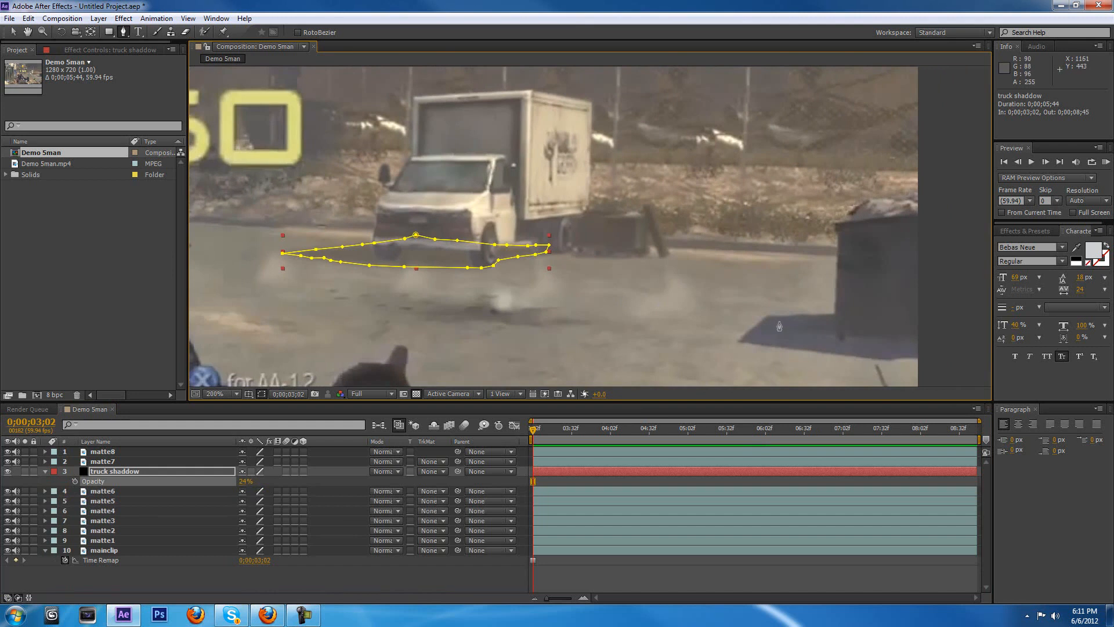
pyautogui.moveTo(547, 283); pyautogui.dragTo(587, 285)
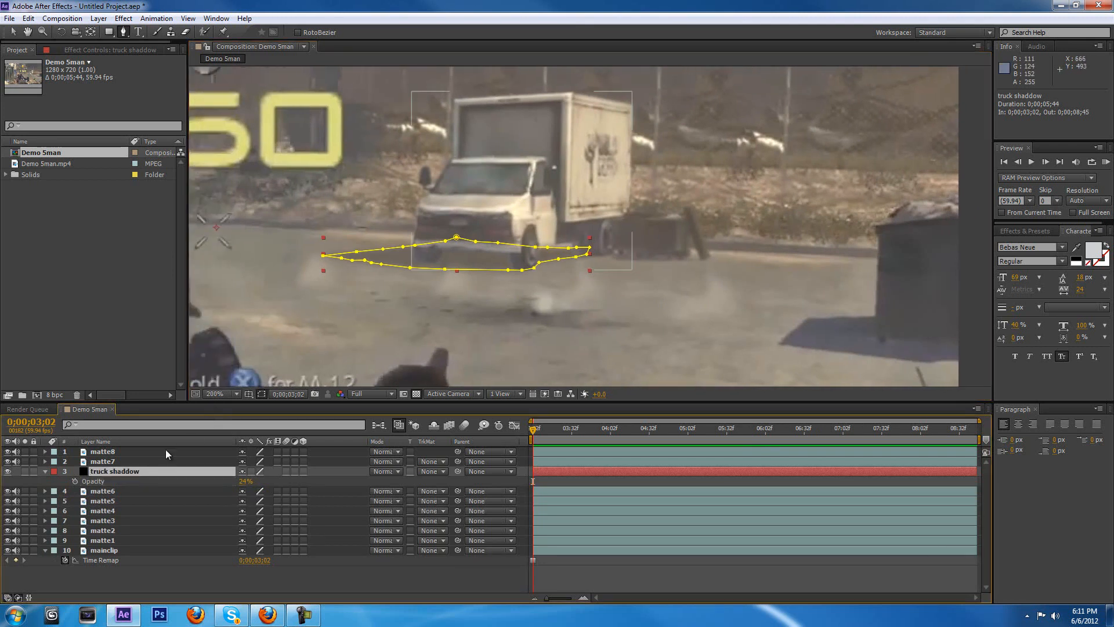
# Step: Create a 1280 x 720 px solid with its colour sampled from the container's shadow on the road
pyautogui.click(106, 25)
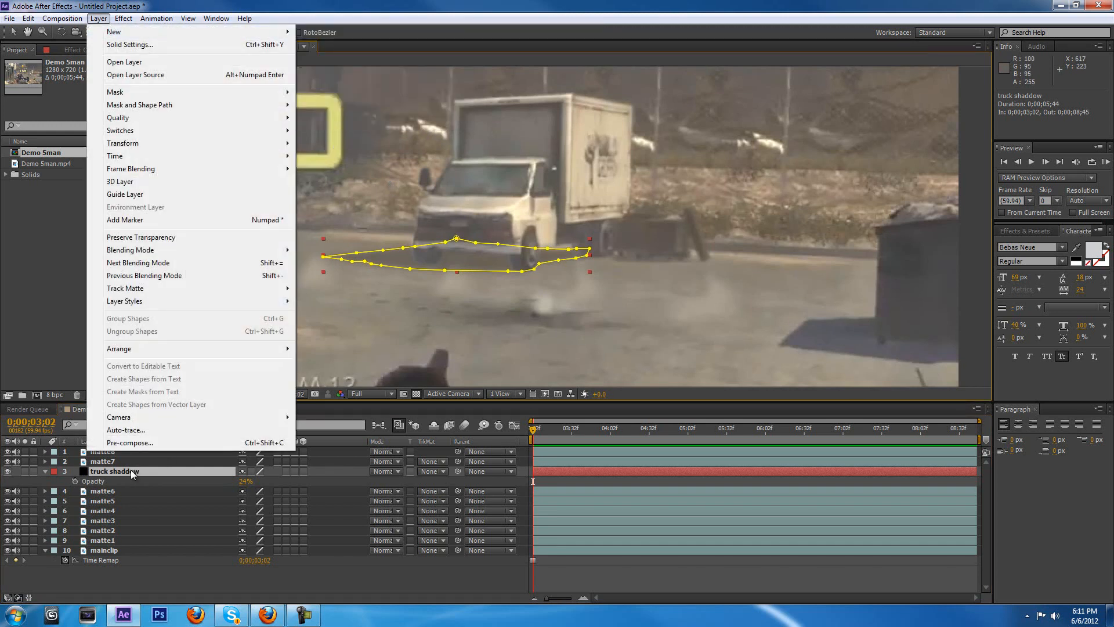
pyautogui.click(131, 471)
pyautogui.click(99, 18)
pyautogui.moveTo(107, 34)
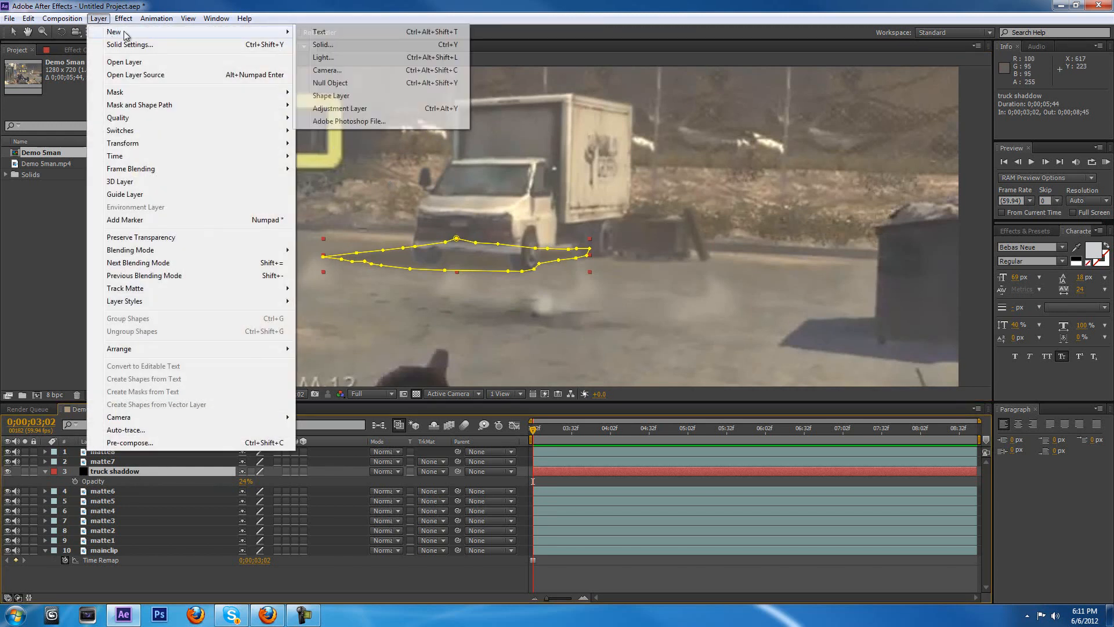
pyautogui.click(323, 45)
pyautogui.moveTo(510, 183); pyautogui.dragTo(366, 149)
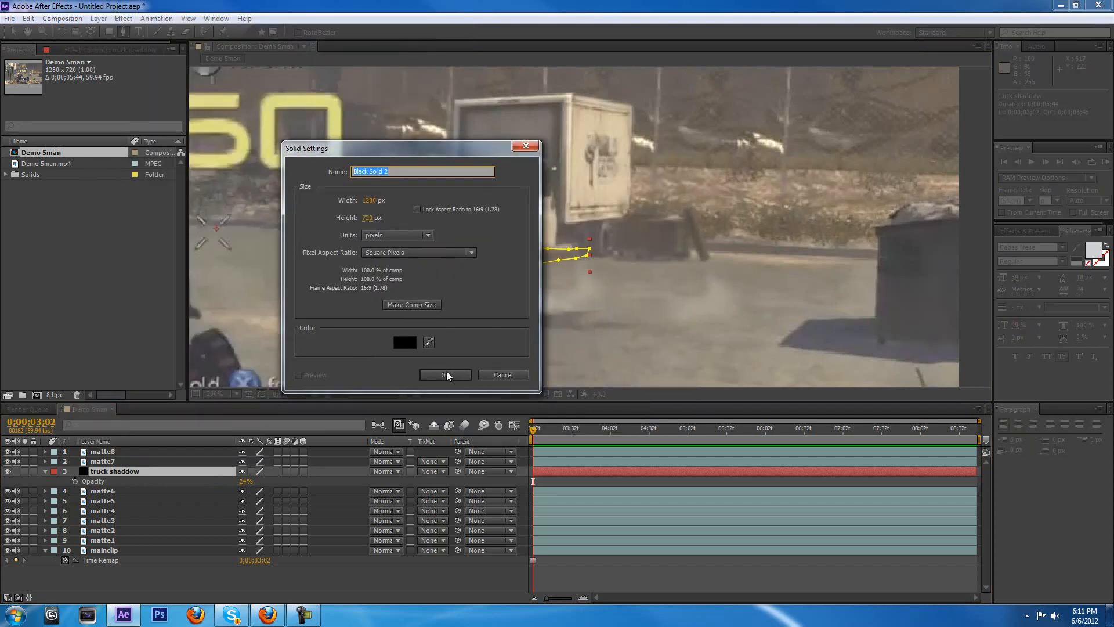
pyautogui.click(428, 342)
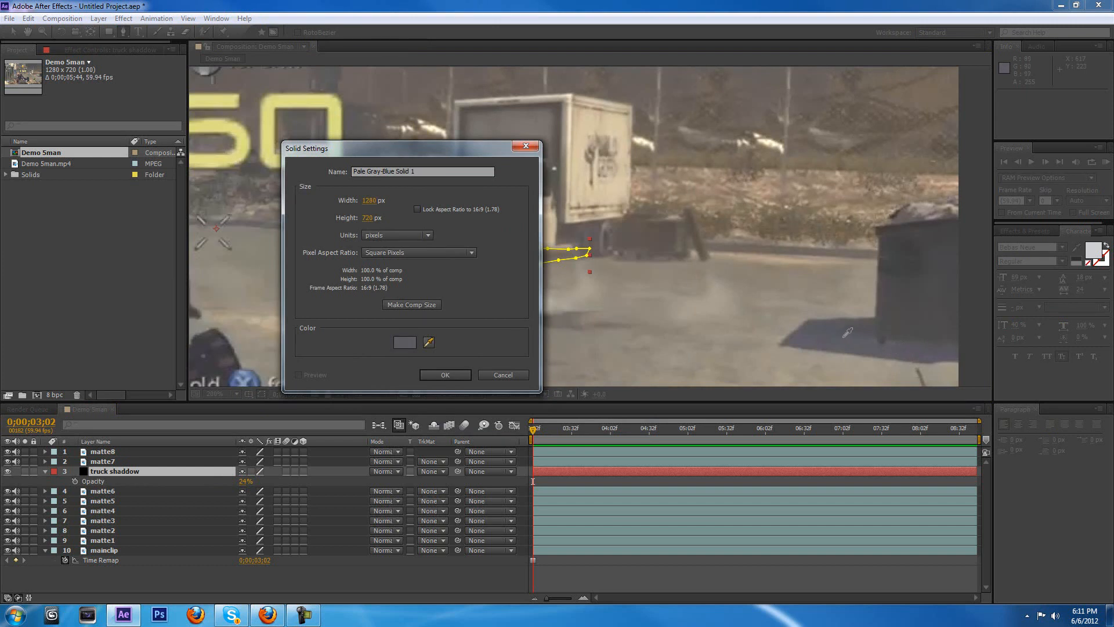
pyautogui.click(846, 340)
pyautogui.click(444, 374)
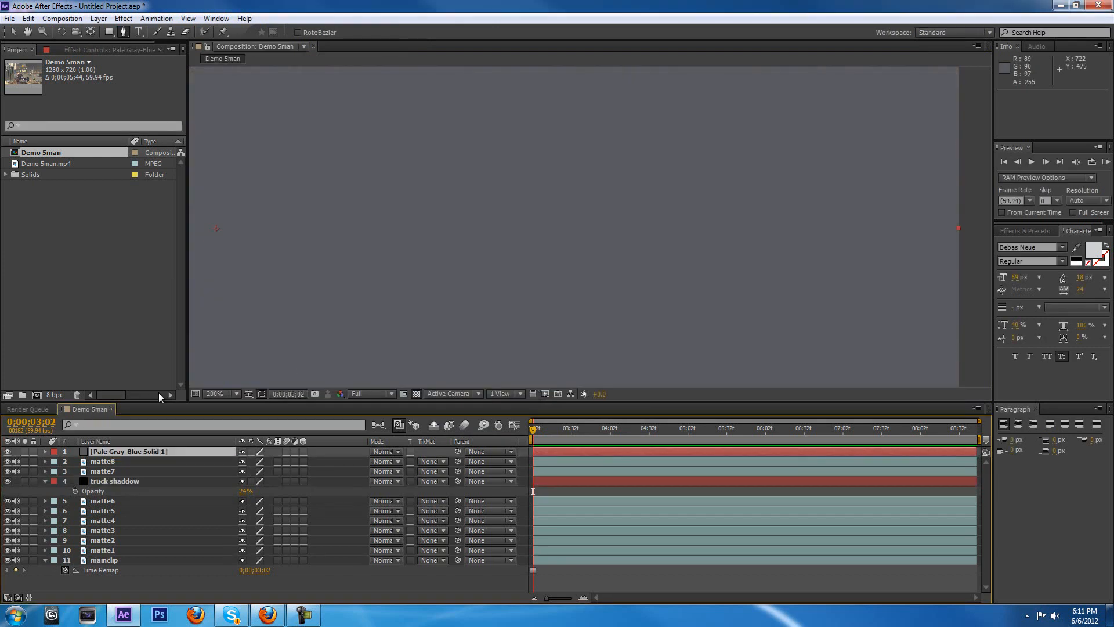
# Step: Copy Mask 1 from the truck shaddow layer and paste it onto the Pale Gray-Blue Solid 1 layer
pyautogui.click(113, 481)
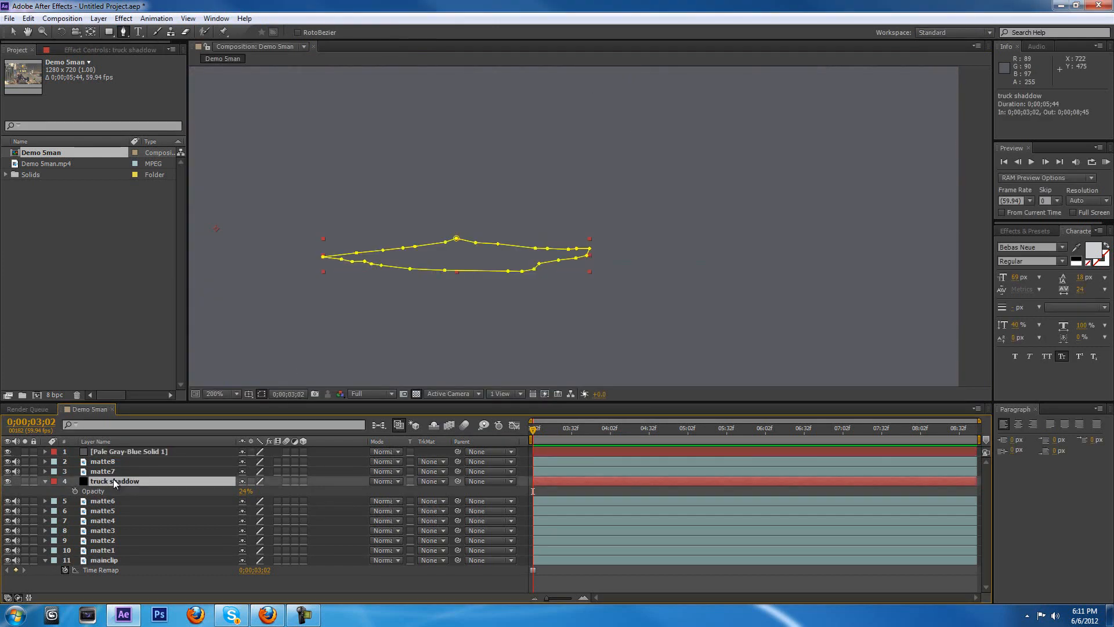
pyautogui.press('m')
pyautogui.click(96, 492)
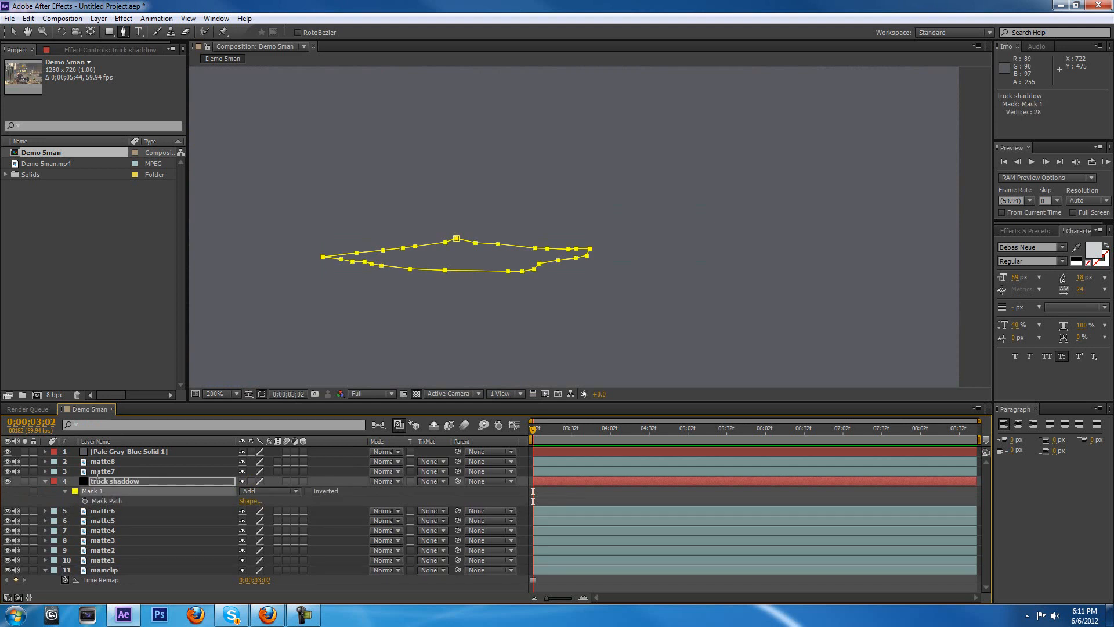
pyautogui.click(28, 18)
pyautogui.click(51, 91)
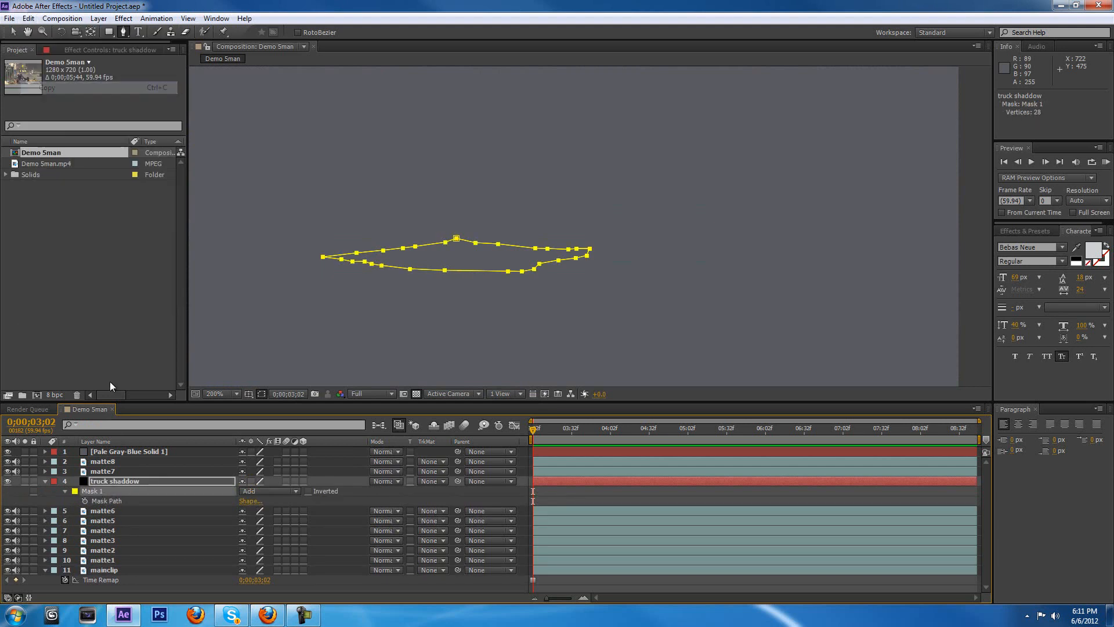
pyautogui.click(115, 454)
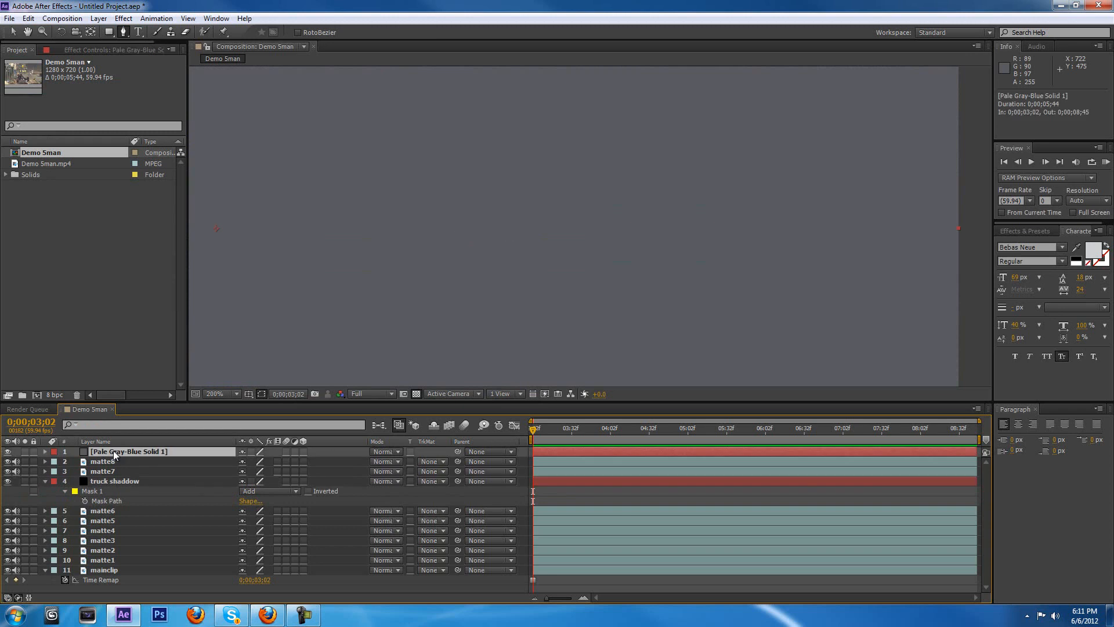
pyautogui.click(28, 18)
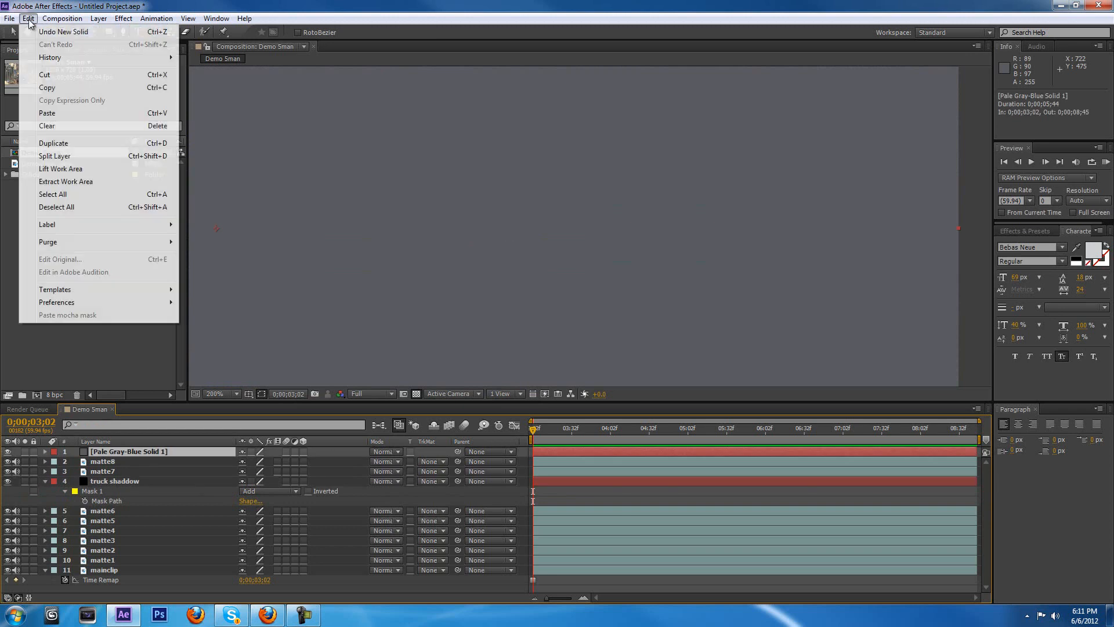
pyautogui.click(61, 116)
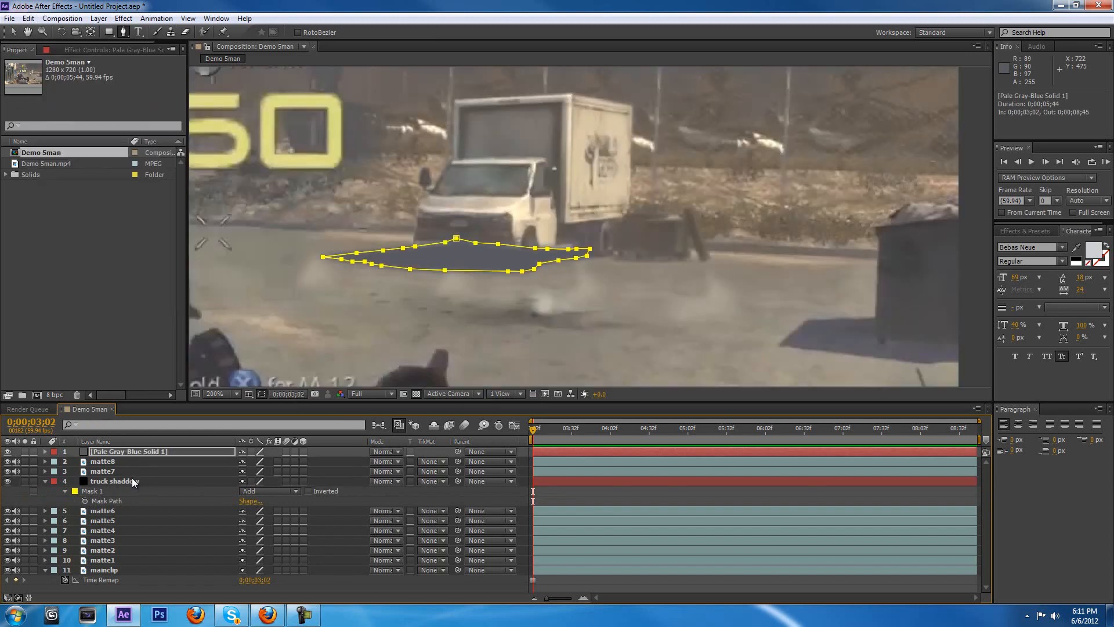
# Step: Delete the black truck shaddow layer and move the gray-blue solid between matte7 and matte6
pyautogui.click(126, 479)
pyautogui.press('Delete')
pyautogui.moveTo(121, 451); pyautogui.dragTo(119, 477)
# Step: Rename the Pale Gray-Blue Solid 1 layer as truck shaddow
pyautogui.rightClick(117, 475)
pyautogui.click(106, 471)
pyautogui.rightClick(106, 471)
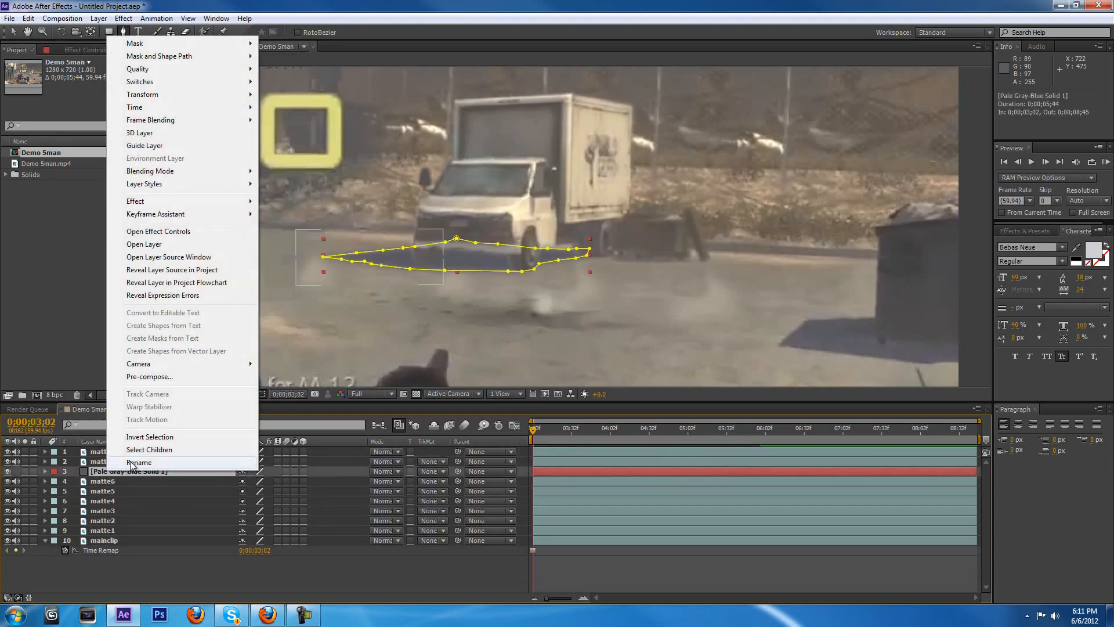
pyautogui.click(130, 461)
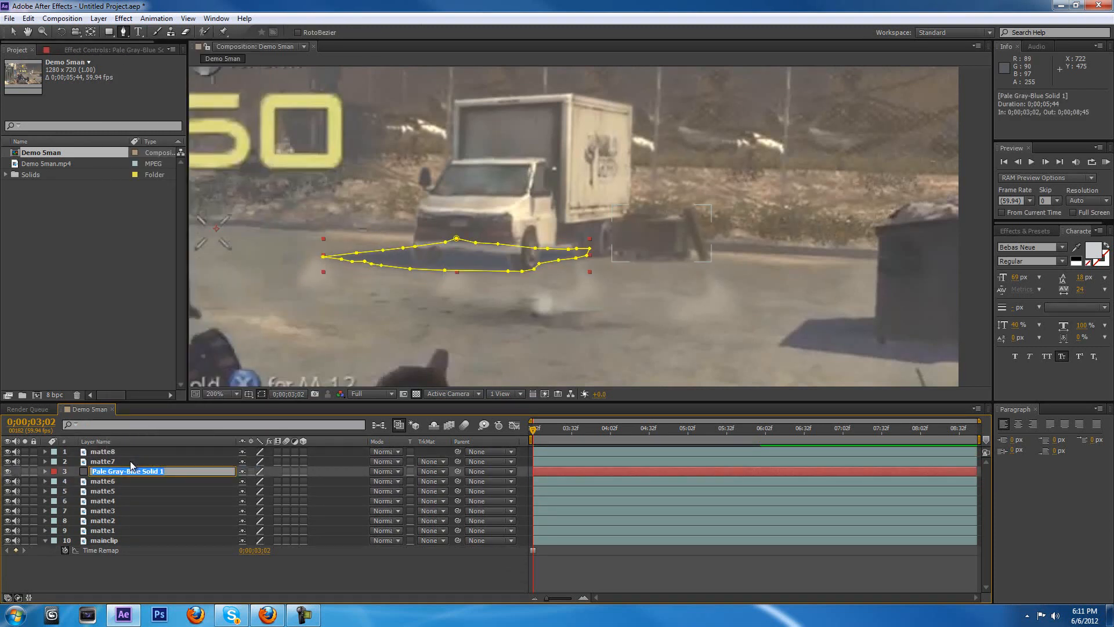
pyautogui.write('truck shaddow')
pyautogui.click(127, 480)
# Step: Set the gray-blue truck shaddow layer's opacity to 81% and check the blend in the full frame
pyautogui.scroll(-1, 480, 250)
pyautogui.moveTo(480, 251); pyautogui.dragTo(487, 258)
pyautogui.scroll(2, 487, 259)
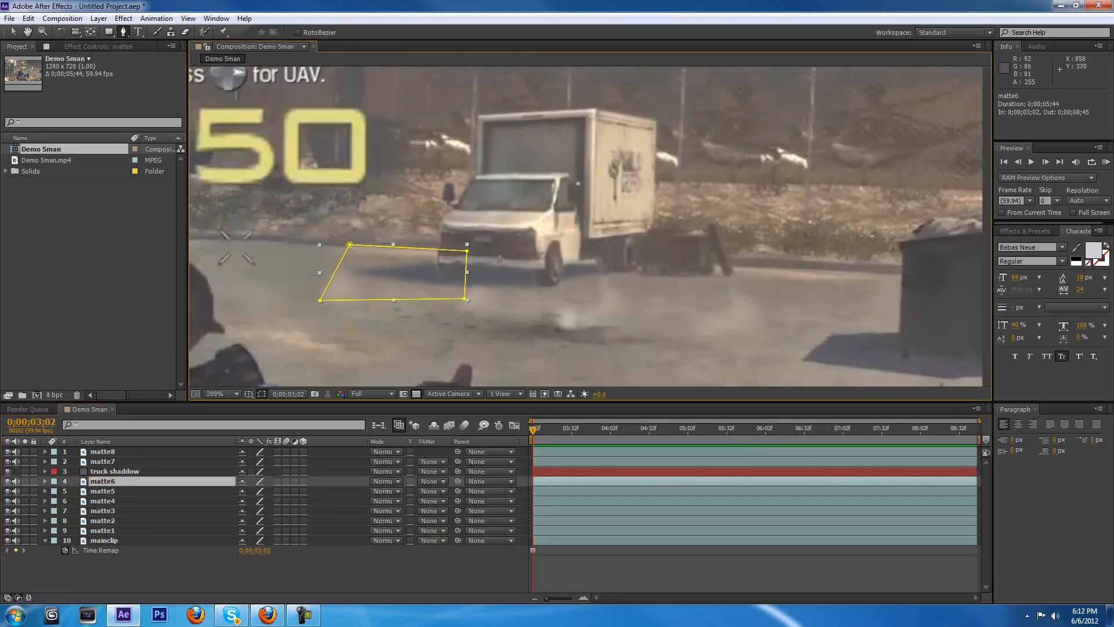
pyautogui.click(126, 469)
pyautogui.press('t')
pyautogui.moveTo(243, 480)
pyautogui.mouseDown()
pyautogui.moveTo(215, 480)
pyautogui.moveTo(233, 481)
pyautogui.mouseUp()
pyautogui.click(567, 491)
pyautogui.scroll(-1, 548, 315)
pyautogui.moveTo(549, 313); pyautogui.dragTo(535, 330)
pyautogui.scroll(-1, 537, 327)
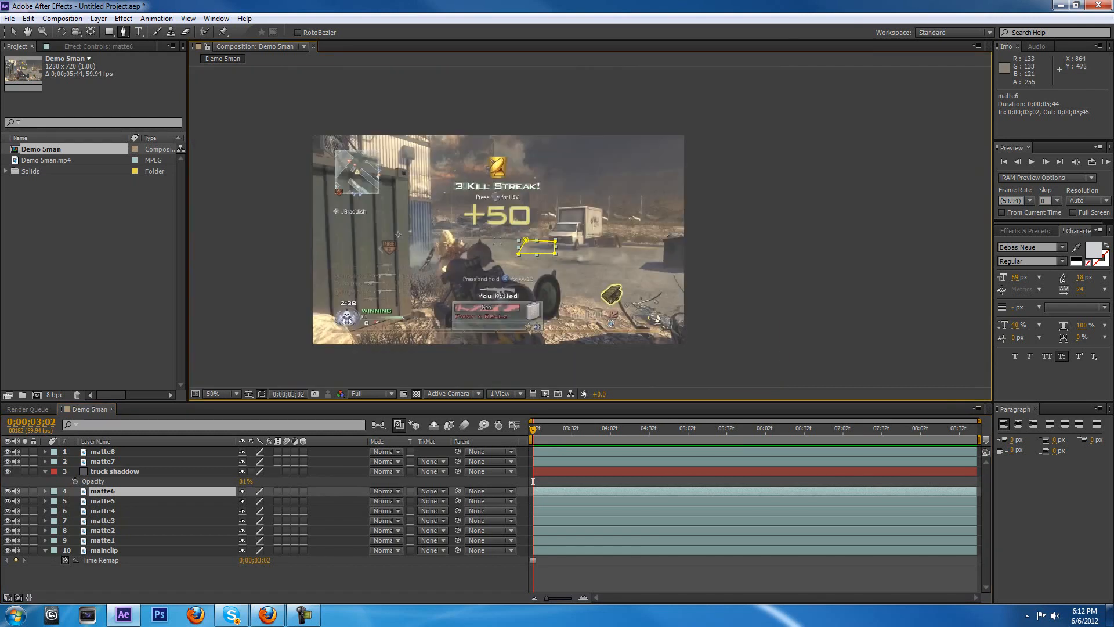
# Step: Set the Mask 1 feather on the truck shaddow layer to 1.0 pixels and save the project
pyautogui.scroll(4, 540, 325)
pyautogui.moveTo(551, 311); pyautogui.dragTo(568, 306)
pyautogui.click(129, 471)
pyautogui.press('m')
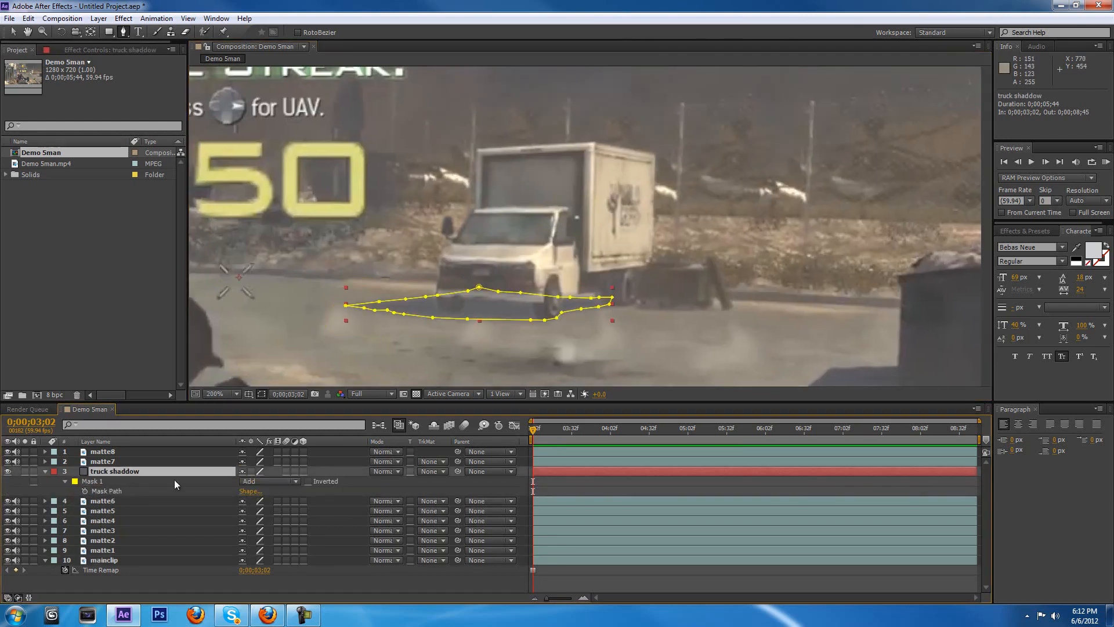
pyautogui.click(65, 481)
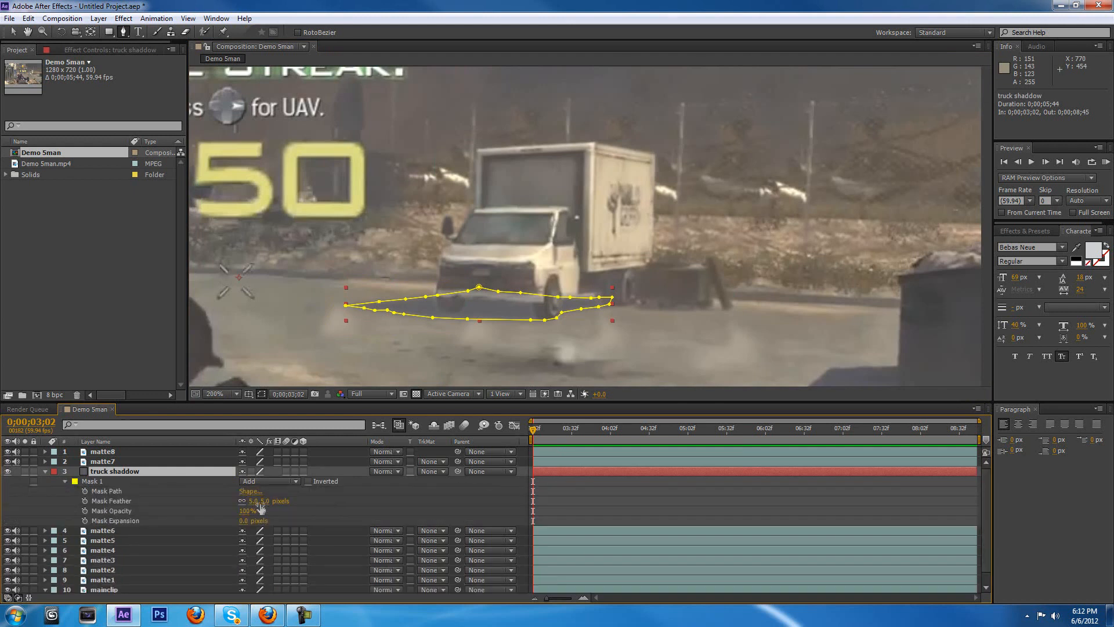
pyautogui.click(244, 500)
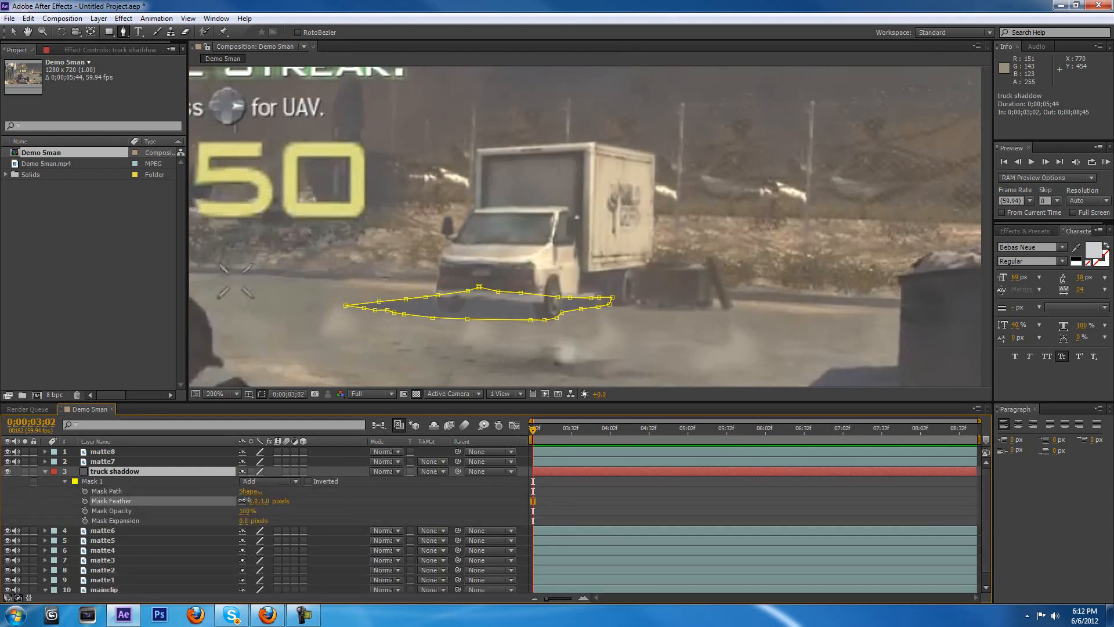
pyautogui.click(570, 525)
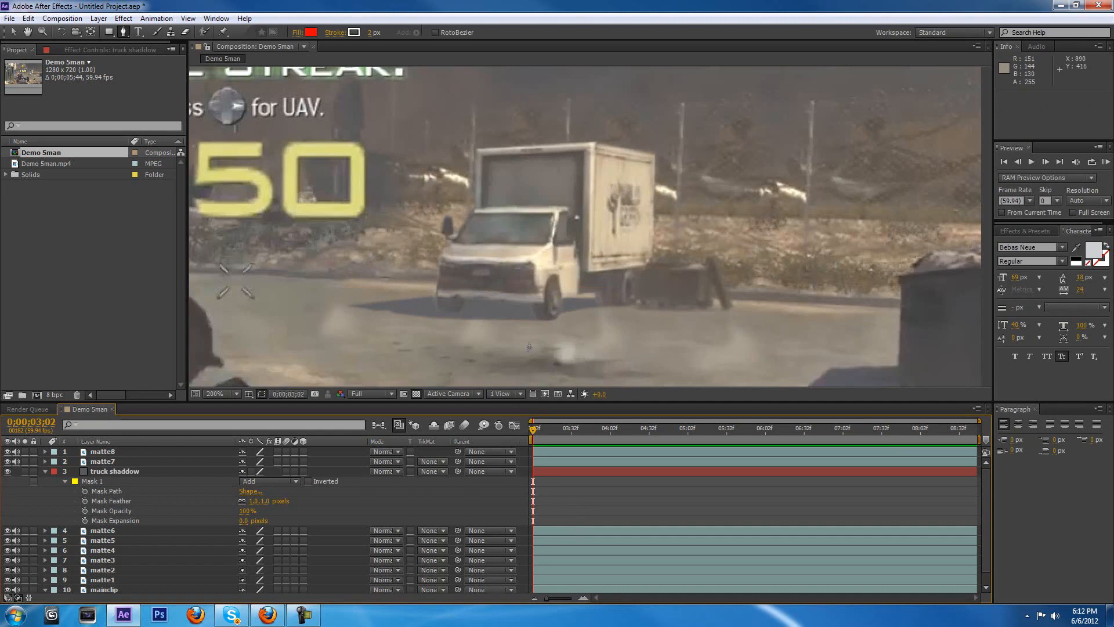
pyautogui.scroll(-2, 528, 344)
pyautogui.scroll(-2, 528, 344)
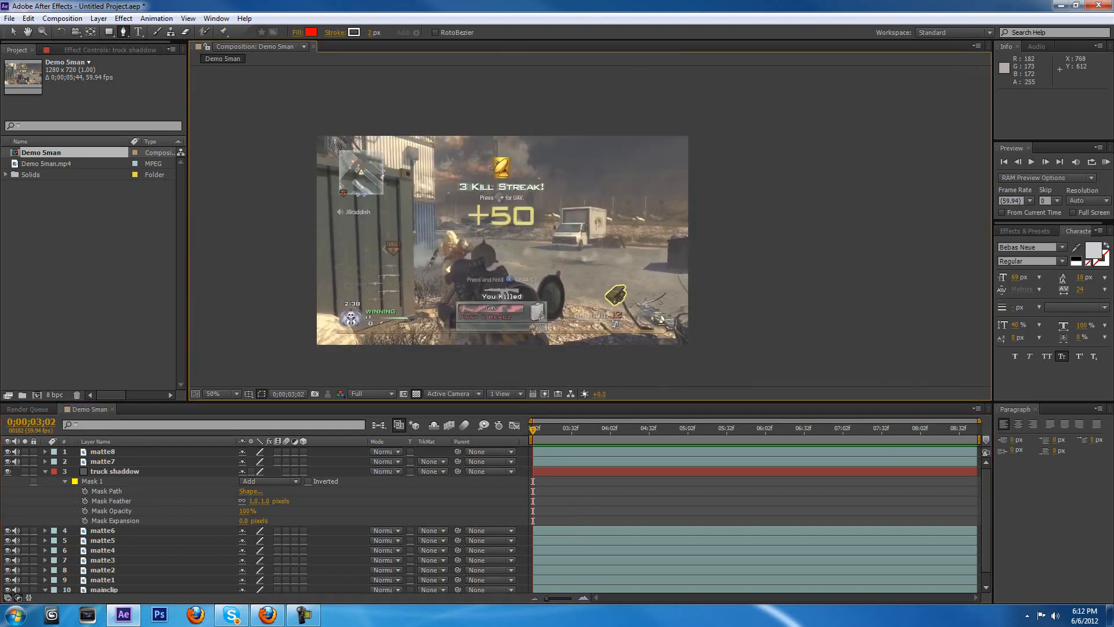
pyautogui.hotkey('ctrl', 's')
pyautogui.click(113, 471)
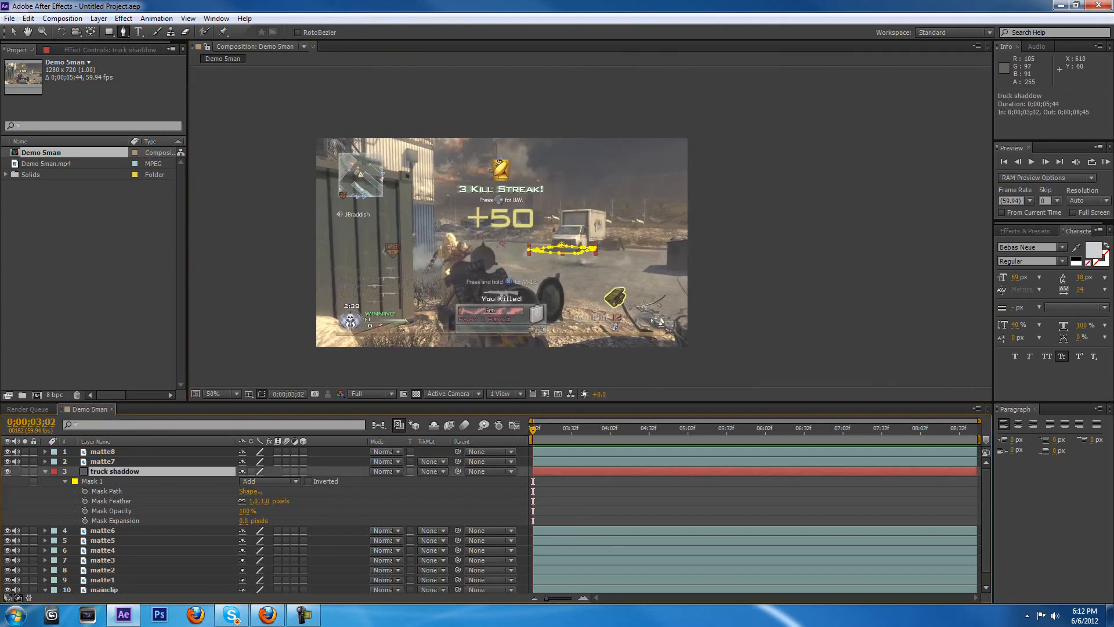
pyautogui.scroll(2, 522, 181)
pyautogui.press('v')
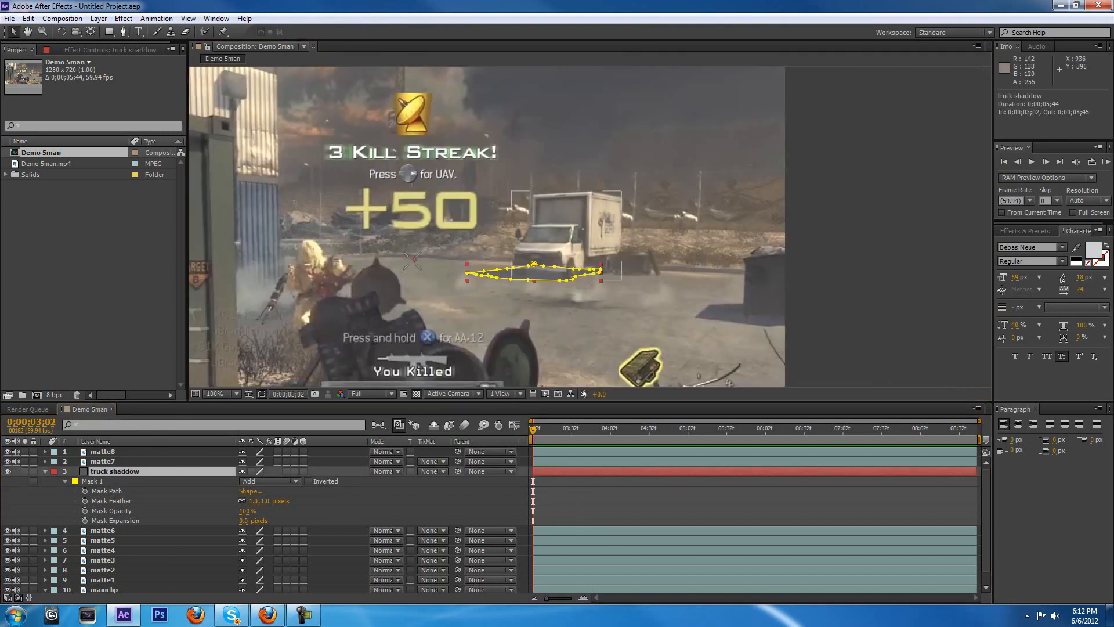
pyautogui.click(504, 272)
pyautogui.moveTo(498, 280); pyautogui.dragTo(567, 299)
pyautogui.hotkey('ctrl', 'z')
pyautogui.click(508, 277)
pyautogui.hotkey('ctrl', 'z')
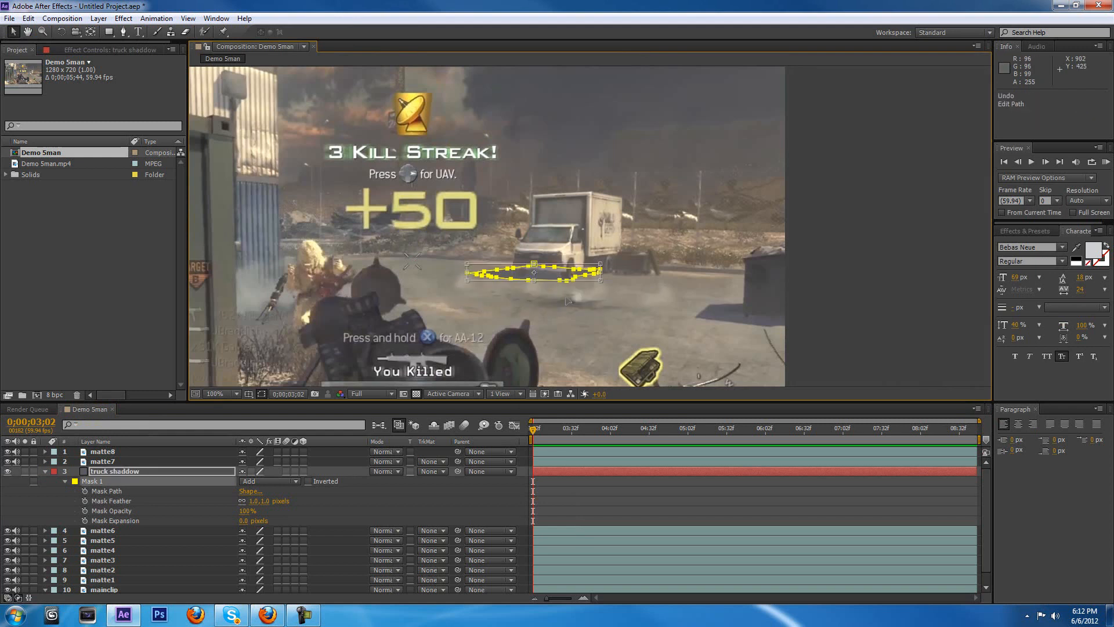
pyautogui.click(116, 470)
pyautogui.moveTo(479, 271)
pyautogui.mouseDown()
pyautogui.moveTo(441, 271)
pyautogui.moveTo(450, 255)
pyautogui.moveTo(485, 265)
pyautogui.mouseUp()
pyautogui.hotkey('ctrl', 'z')
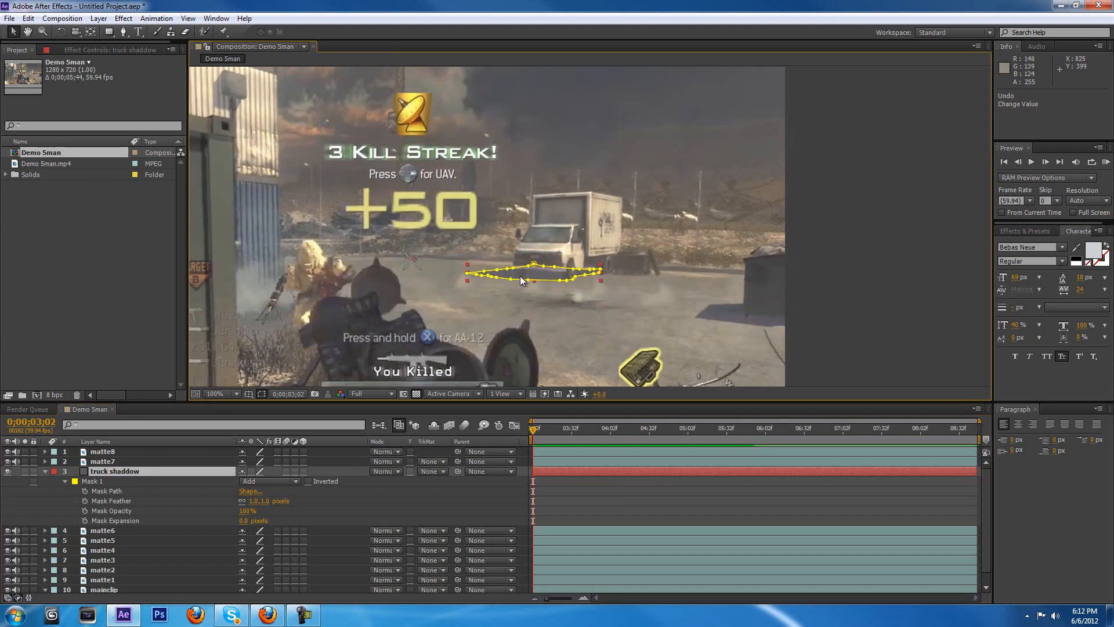
pyautogui.press(',')
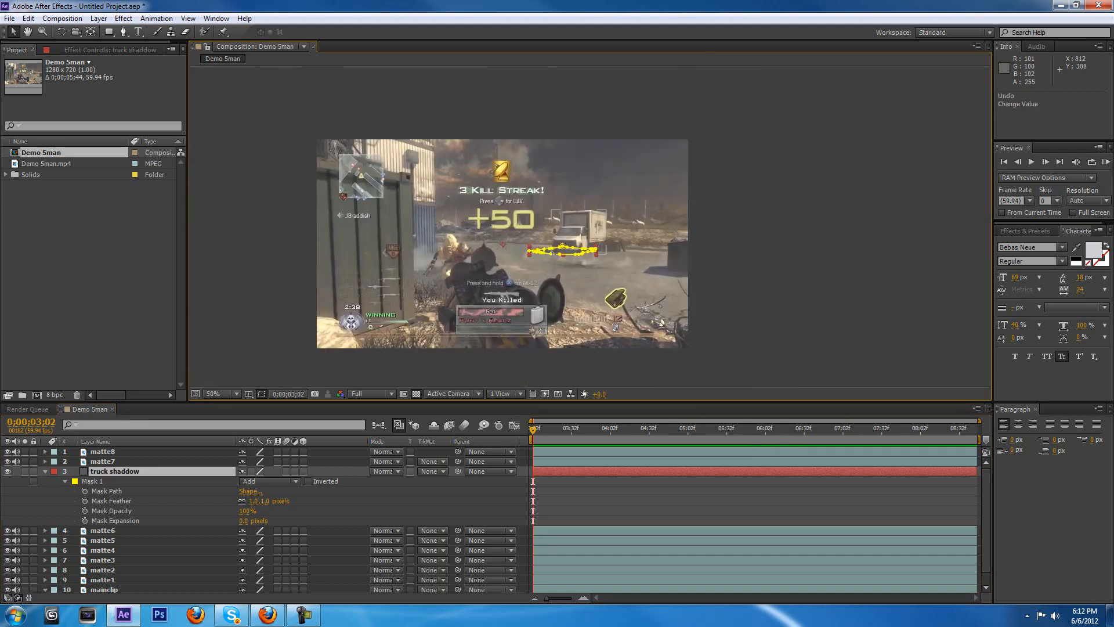
pyautogui.click(563, 463)
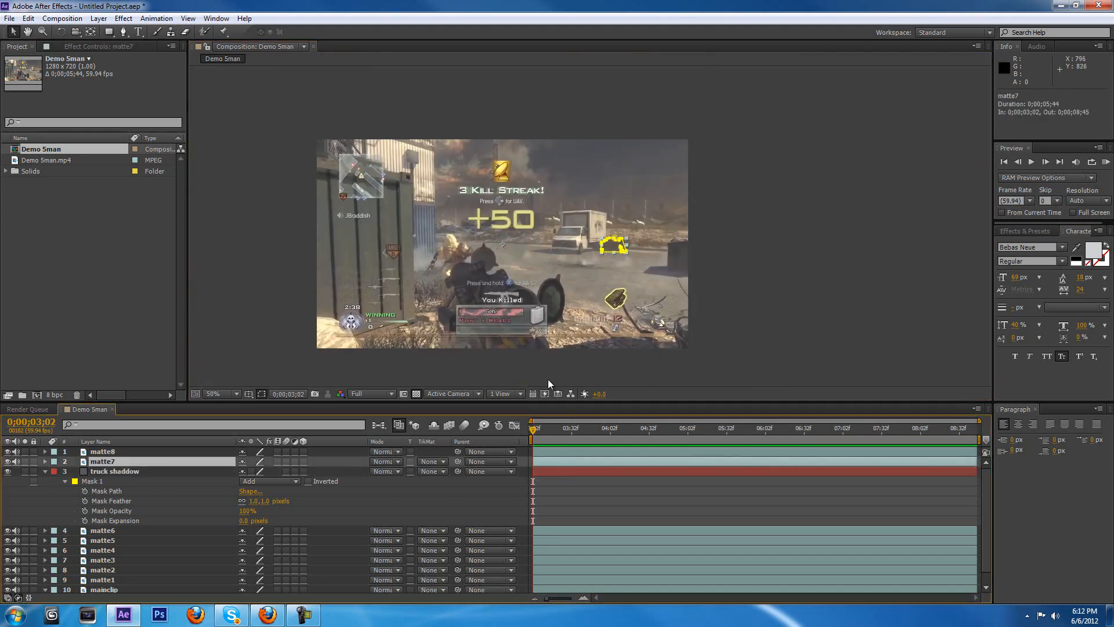
pyautogui.press('.')
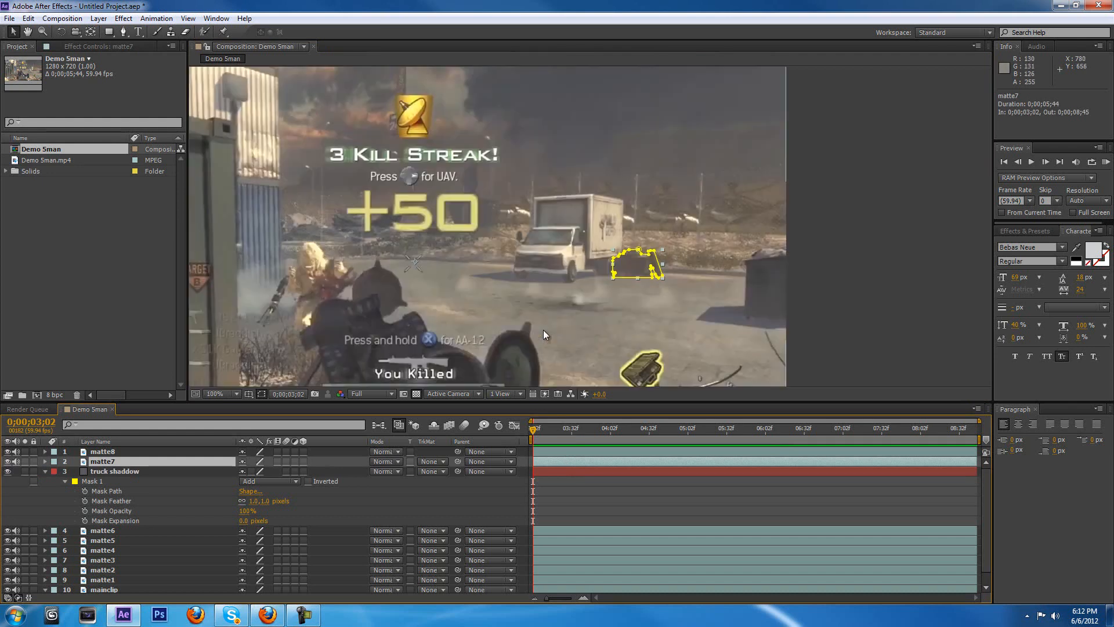
pyautogui.press(',')
pyautogui.press('.')
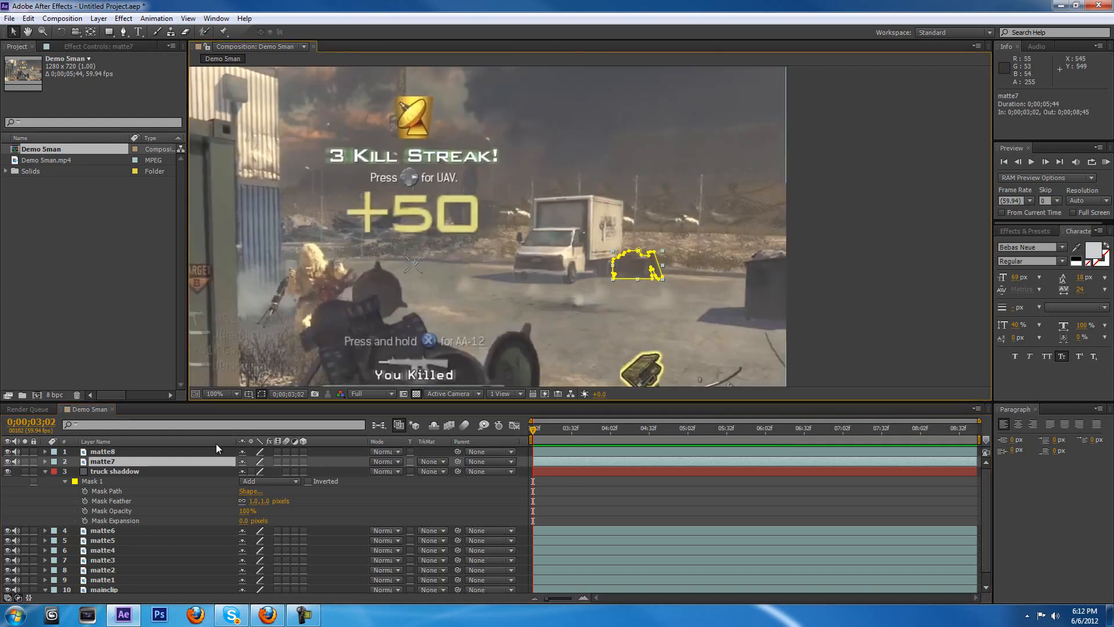
# Step: Collapse the truck shaddow layer's properties and rename the matte8 layer as truck matte
pyautogui.click(44, 472)
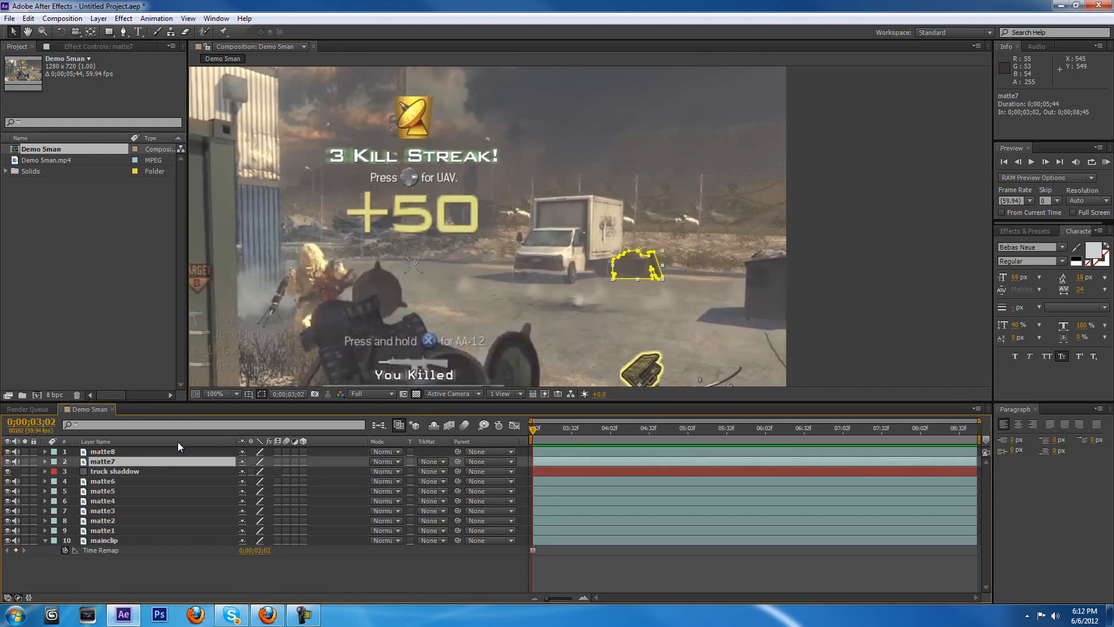
pyautogui.click(126, 471)
pyautogui.click(127, 461)
pyautogui.click(109, 452)
pyautogui.rightClick(110, 451)
pyautogui.click(142, 442)
pyautogui.write('truck')
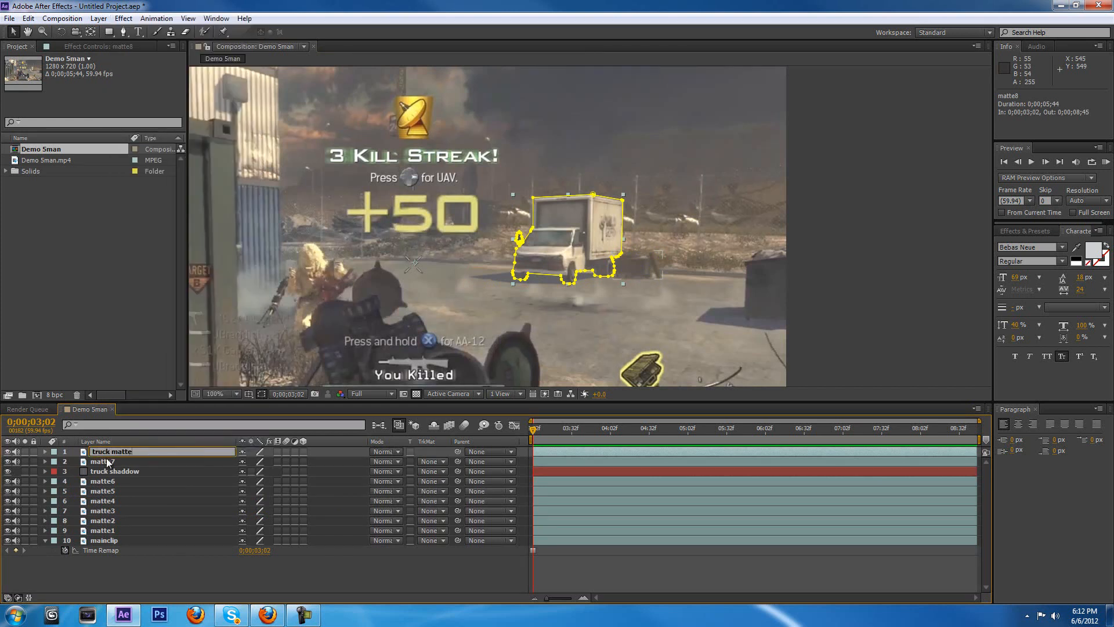
# Step: Rename the matte7 layer as luggage
pyautogui.click(102, 458)
pyautogui.rightClick(103, 459)
pyautogui.click(136, 452)
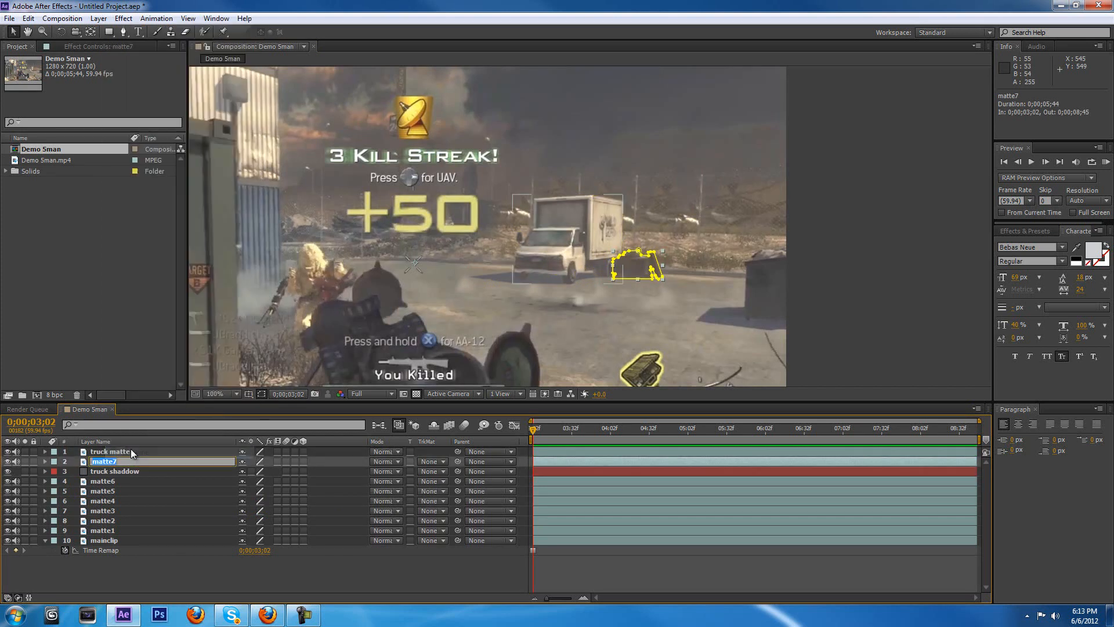
pyautogui.write('lu')
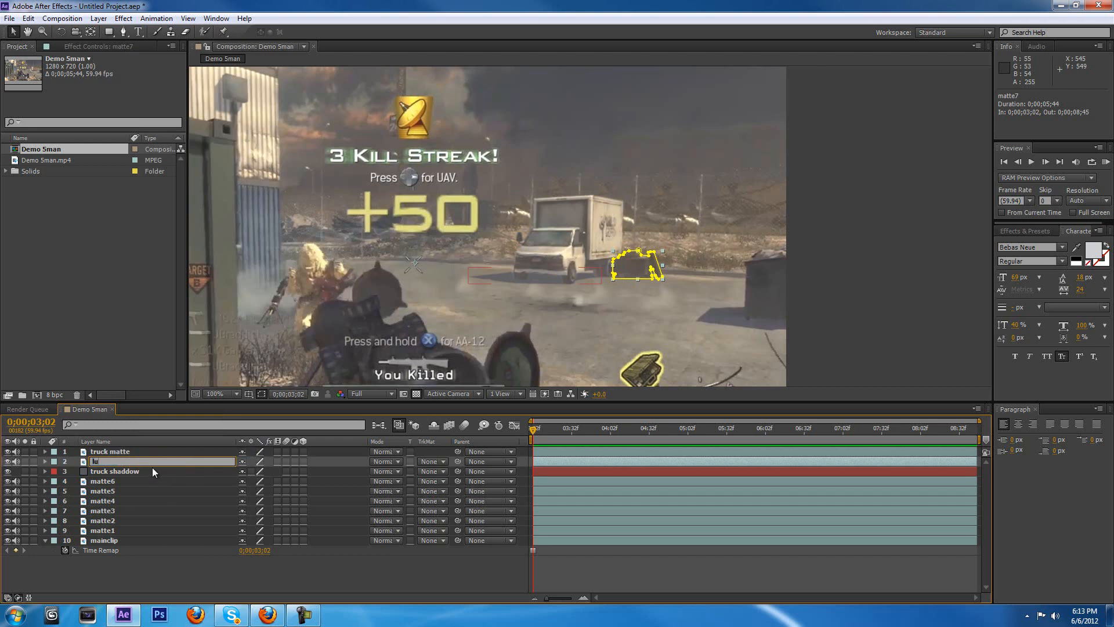
pyautogui.write('ggage')
# Step: Enable Position keyframing on the truck matte layer at 0;00;03;02
pyautogui.click(128, 472)
pyautogui.click(132, 461)
pyautogui.click(135, 452)
pyautogui.moveTo(454, 339)
pyautogui.mouseDown()
pyautogui.moveTo(457, 352)
pyautogui.moveTo(471, 349)
pyautogui.mouseUp()
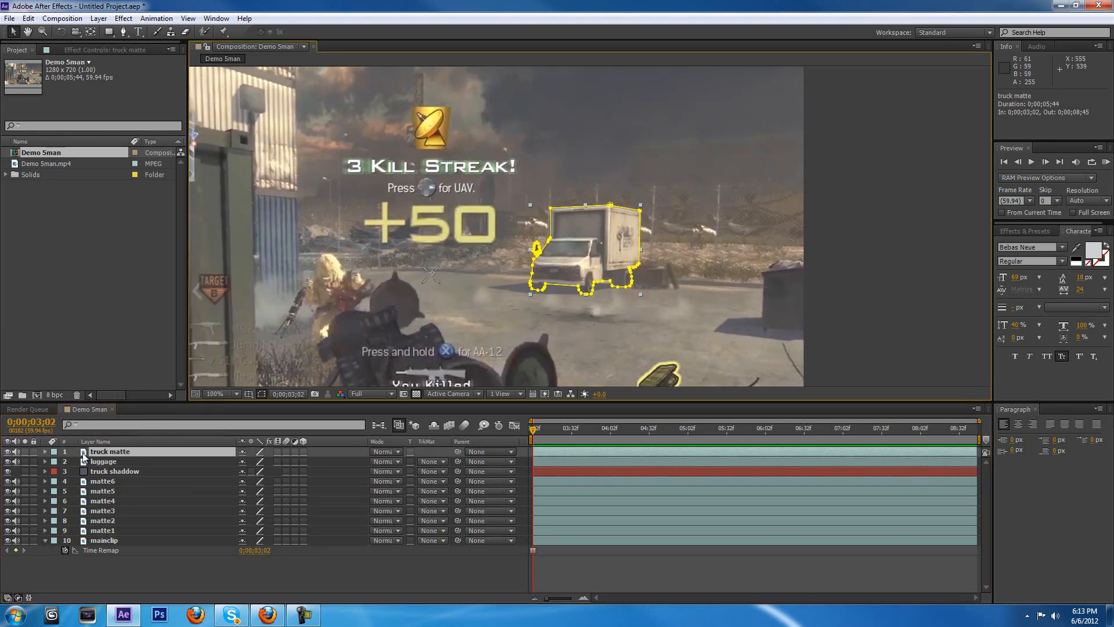
pyautogui.press('t')
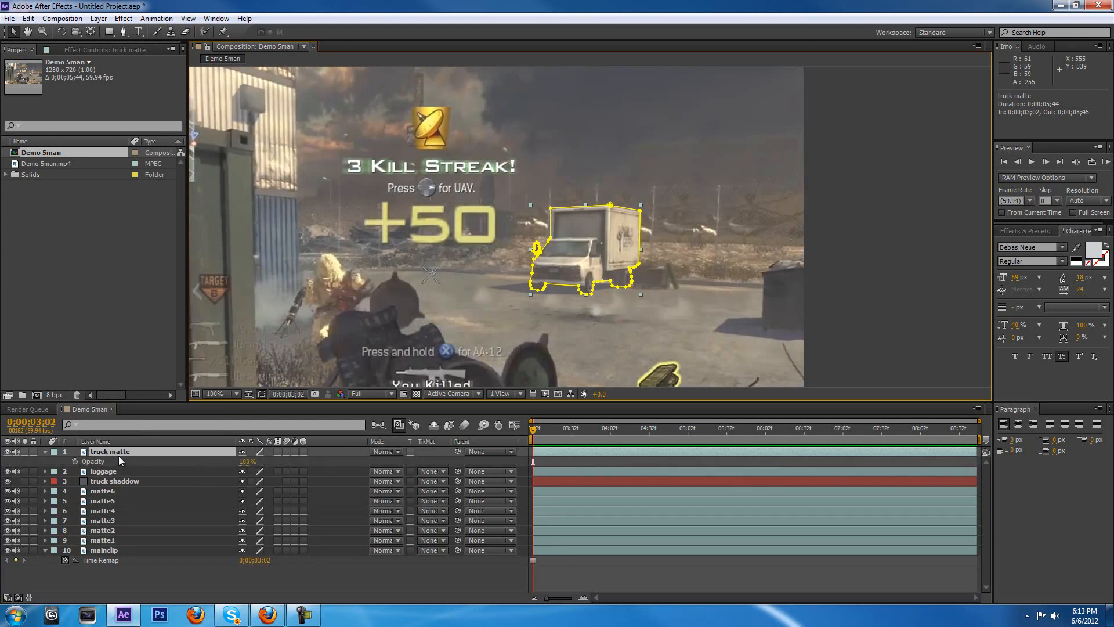
pyautogui.press('p')
pyautogui.click(75, 461)
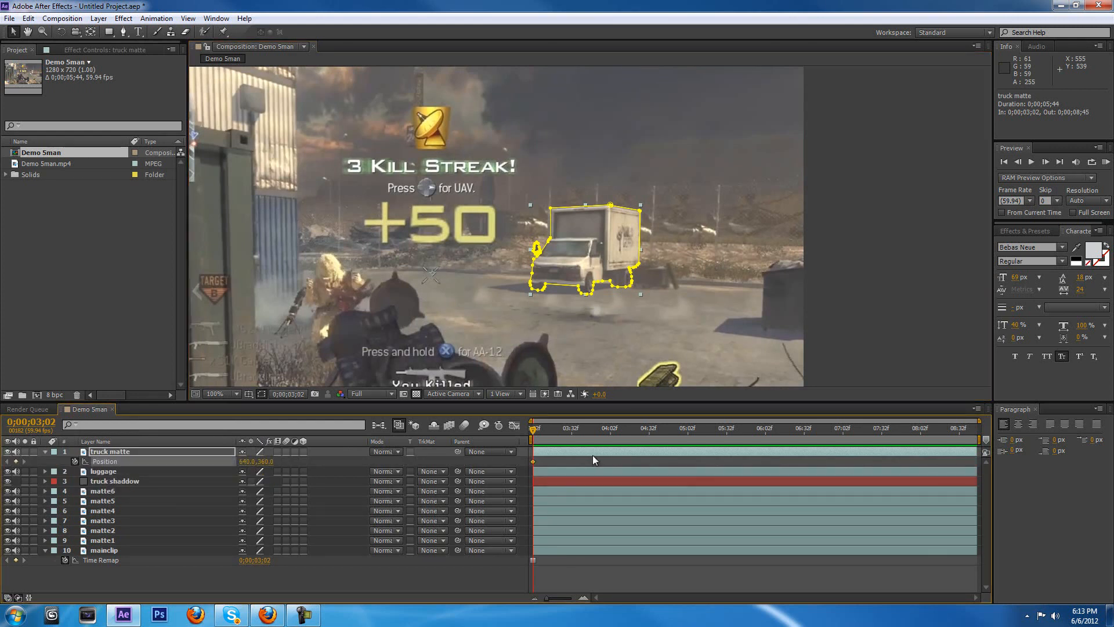
# Step: Raise the truck matte into the air to about 641, 227 at 0;00;05;23, and scrub back to 0;00;03;02
pyautogui.press(',')
pyautogui.moveTo(547, 431); pyautogui.dragTo(715, 431)
pyautogui.press('.')
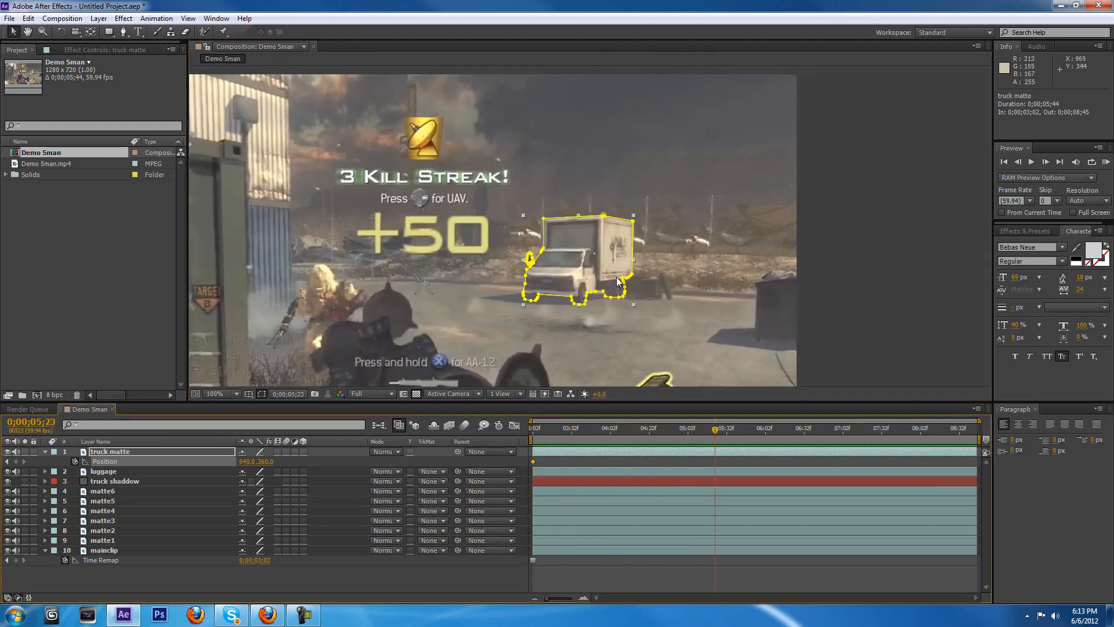
pyautogui.moveTo(590, 272); pyautogui.dragTo(590, 193)
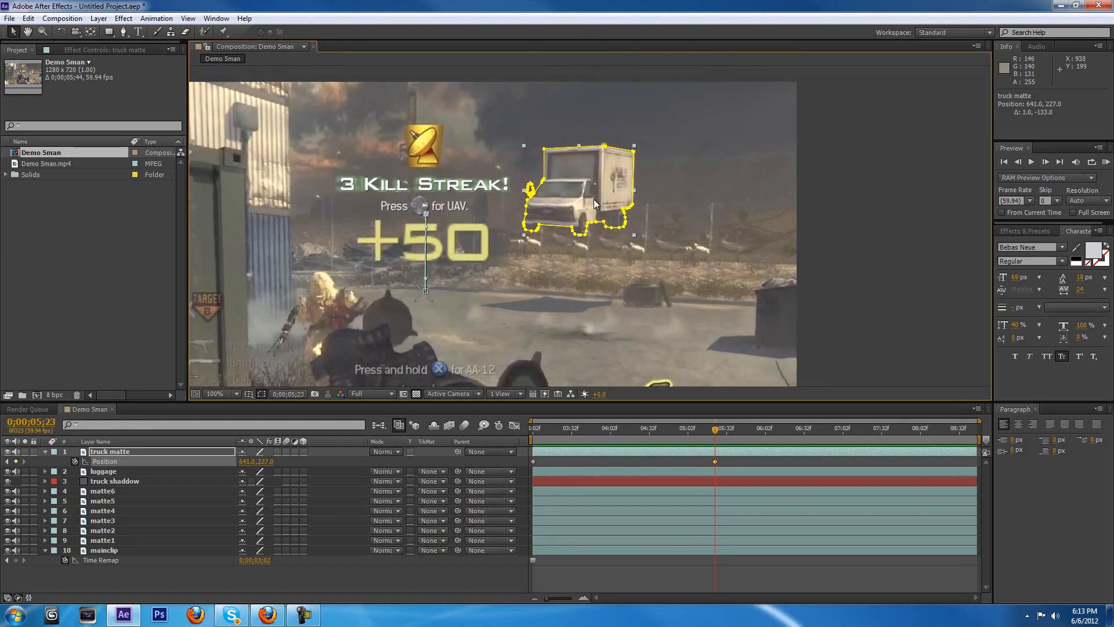
pyautogui.press(',')
pyautogui.click(657, 430)
pyautogui.moveTo(631, 431); pyautogui.dragTo(519, 432)
# Step: Add Position keyframes to the truck shaddow layer at 0;00;03;02 and 0;00;05;23
pyautogui.click(554, 482)
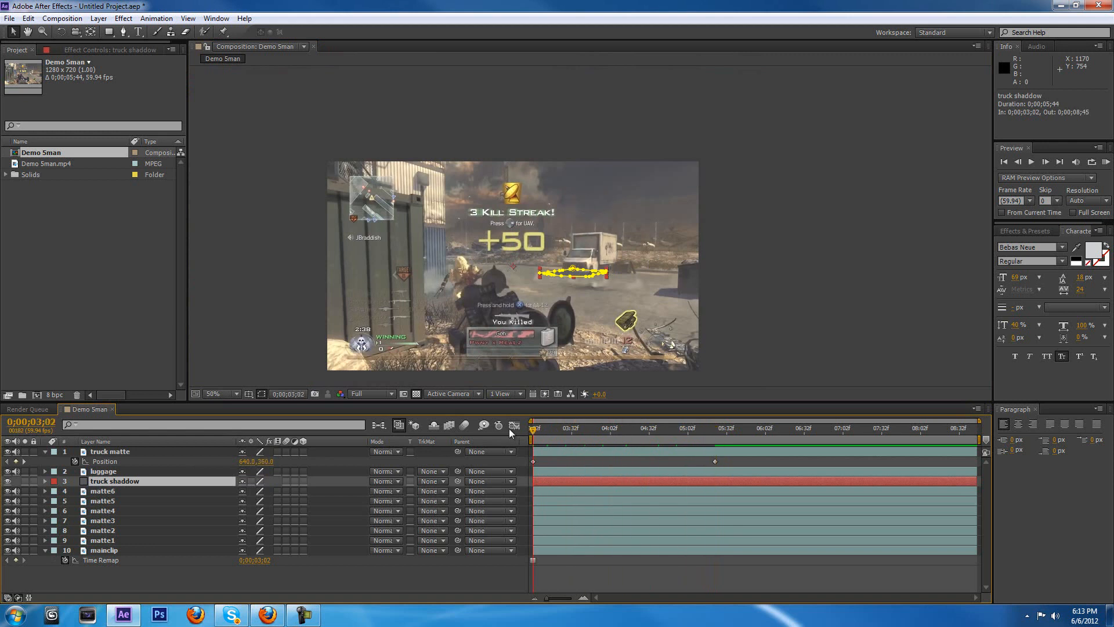
pyautogui.scroll(1, 574, 298)
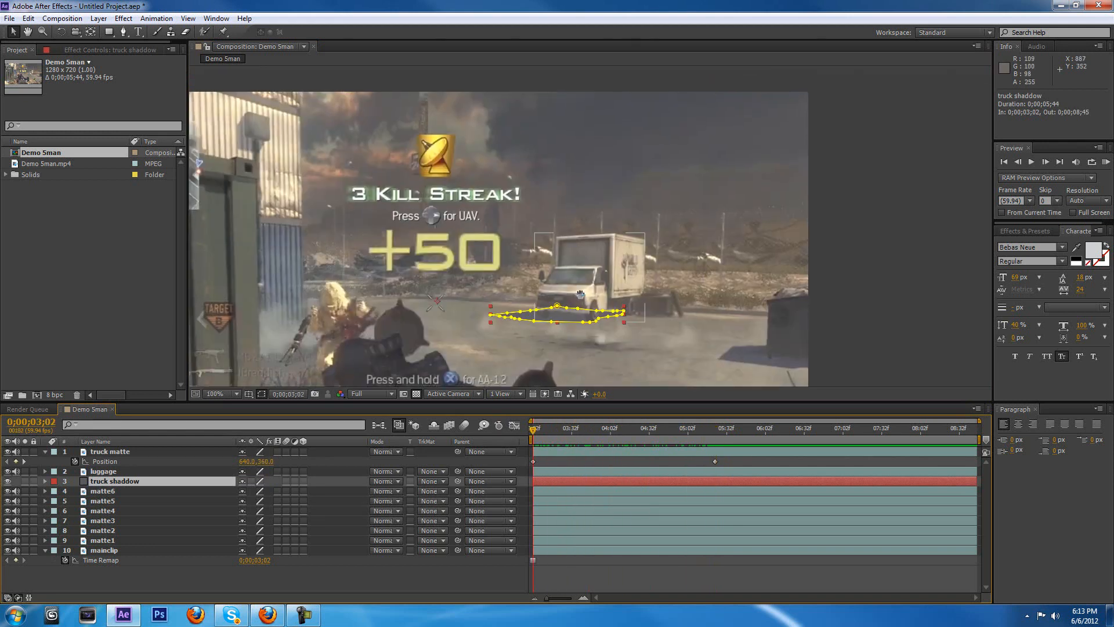
pyautogui.scroll(-1, 574, 298)
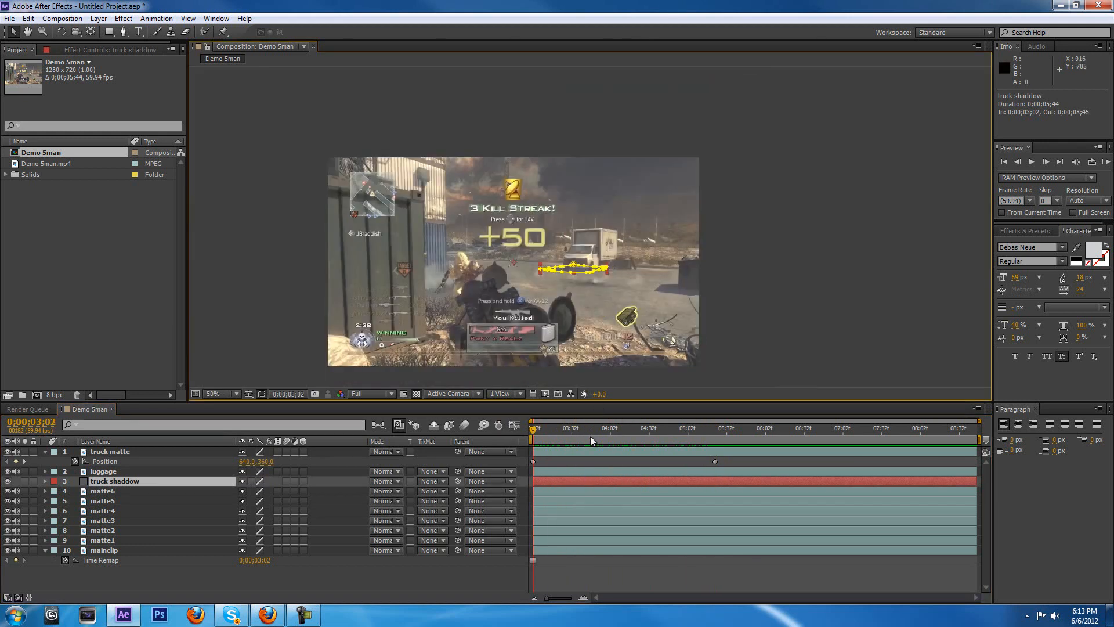
pyautogui.click(110, 484)
pyautogui.press('p')
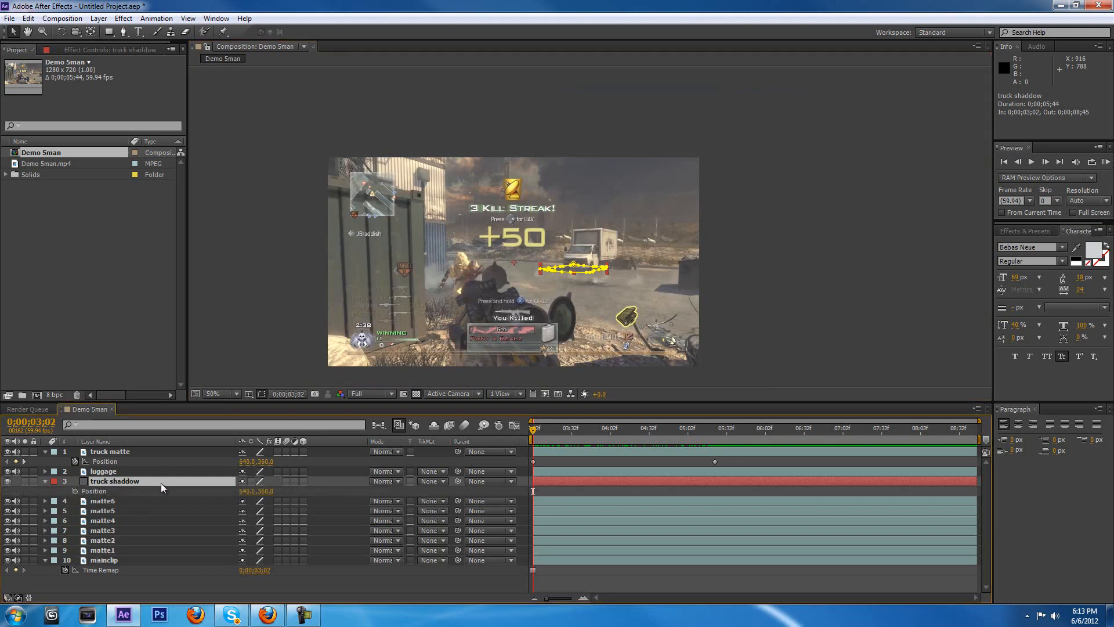
pyautogui.click(75, 490)
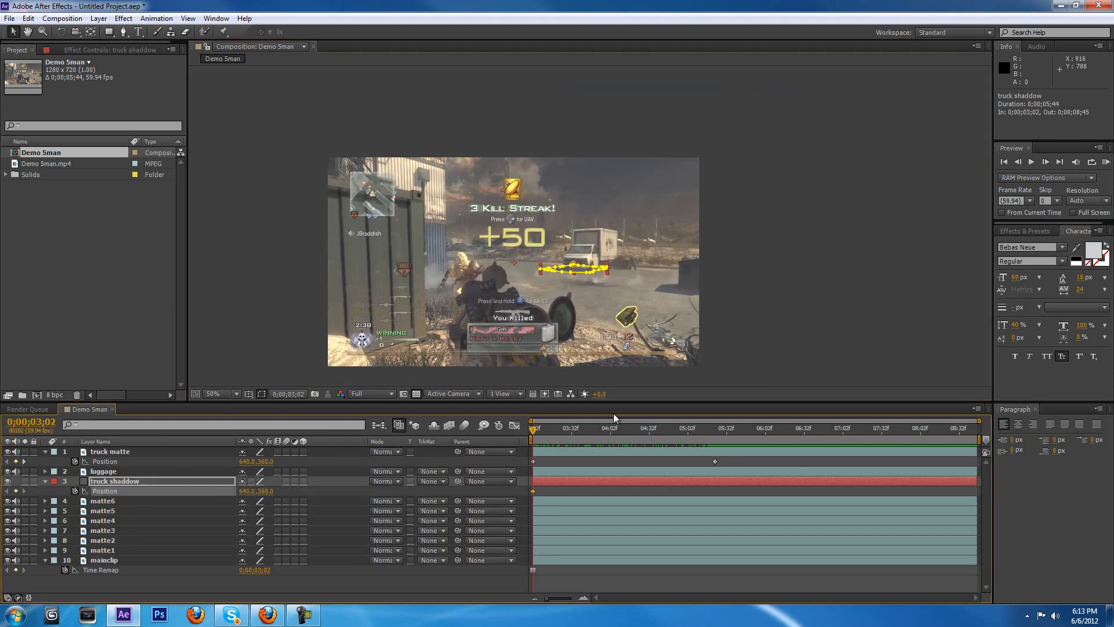
pyautogui.click(717, 431)
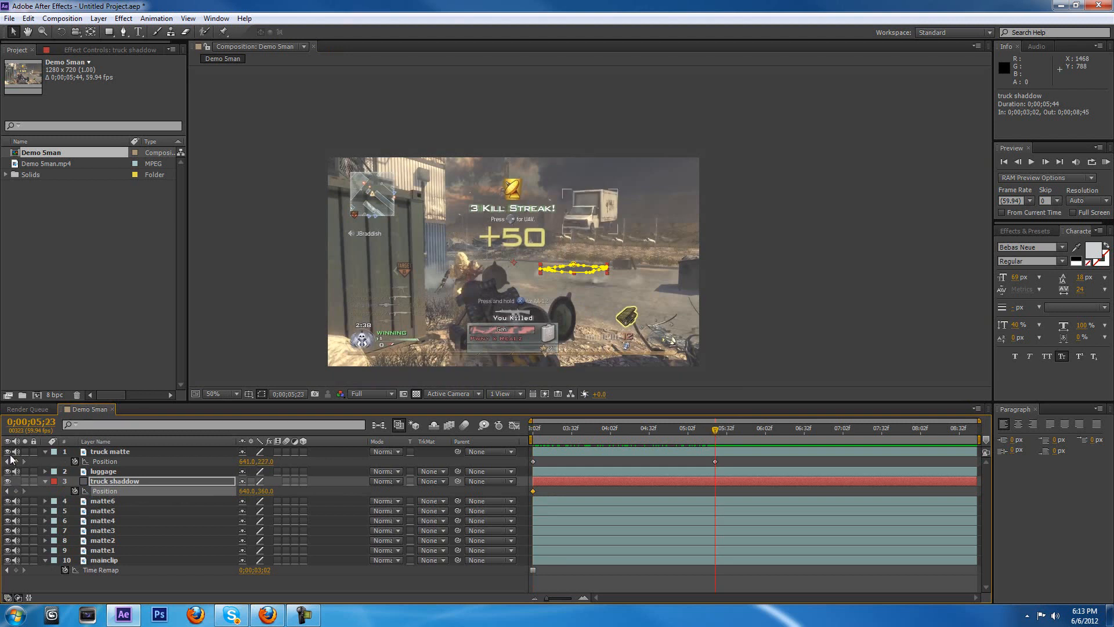
pyautogui.click(15, 491)
pyautogui.scroll(2, 582, 256)
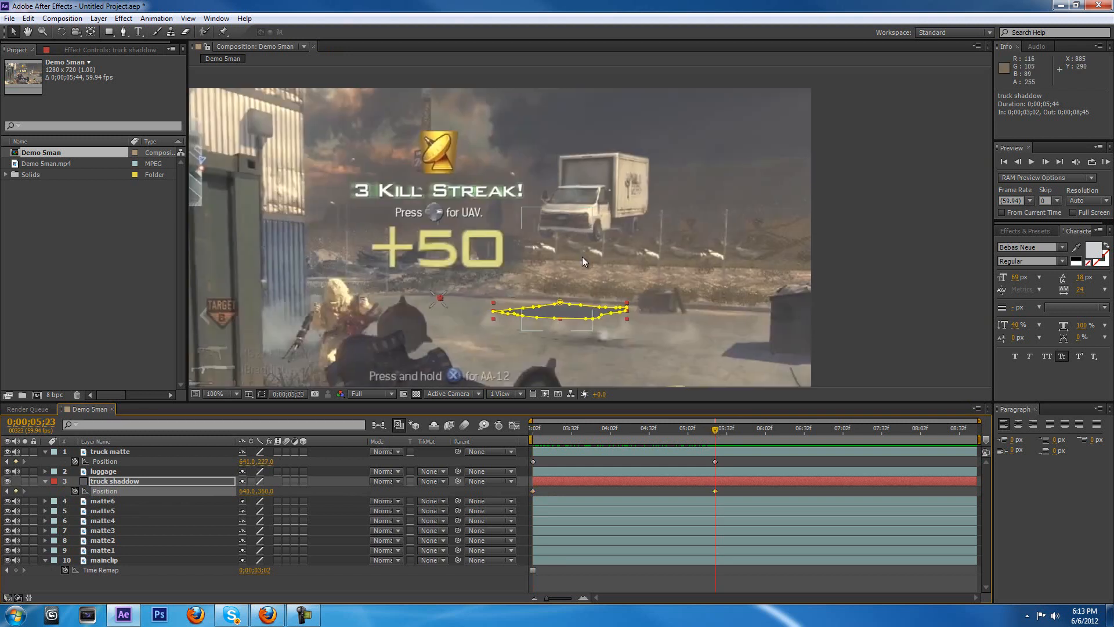
pyautogui.scroll(-2, 595, 253)
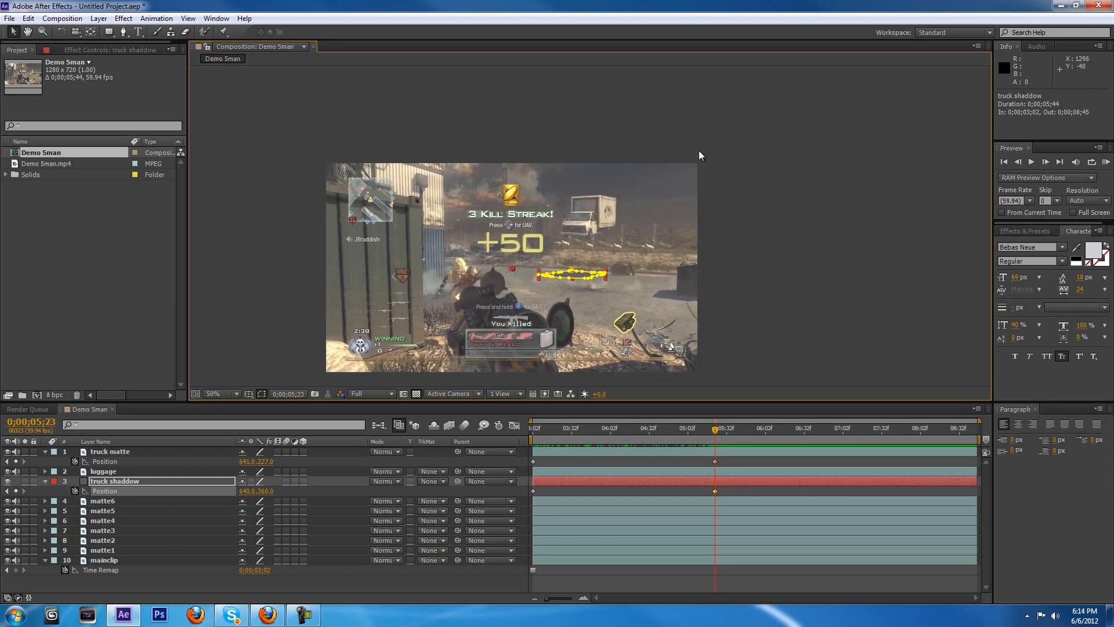
pyautogui.press('.')
pyautogui.scroll(-2, 589, 205)
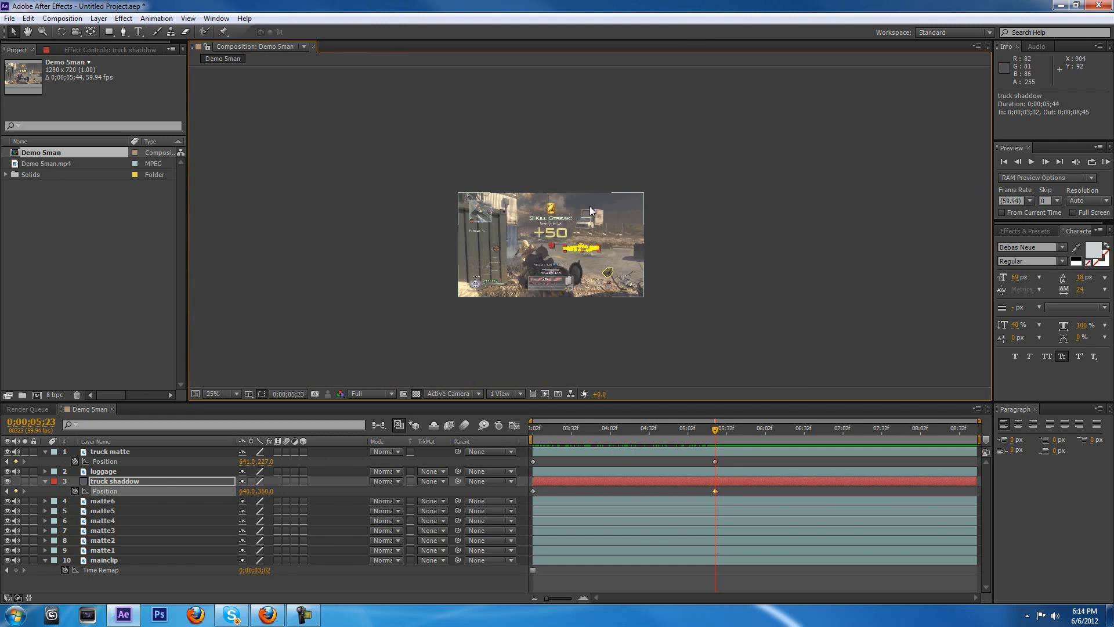
pyautogui.scroll(2, 583, 260)
pyautogui.scroll(-2, 579, 254)
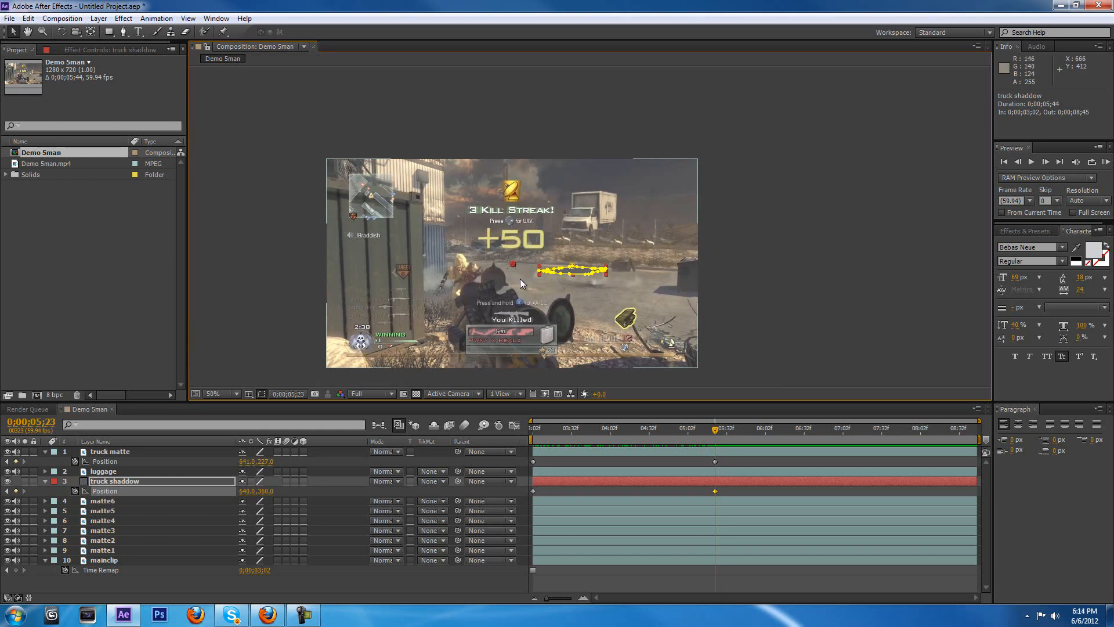
pyautogui.scroll(2, 550, 260)
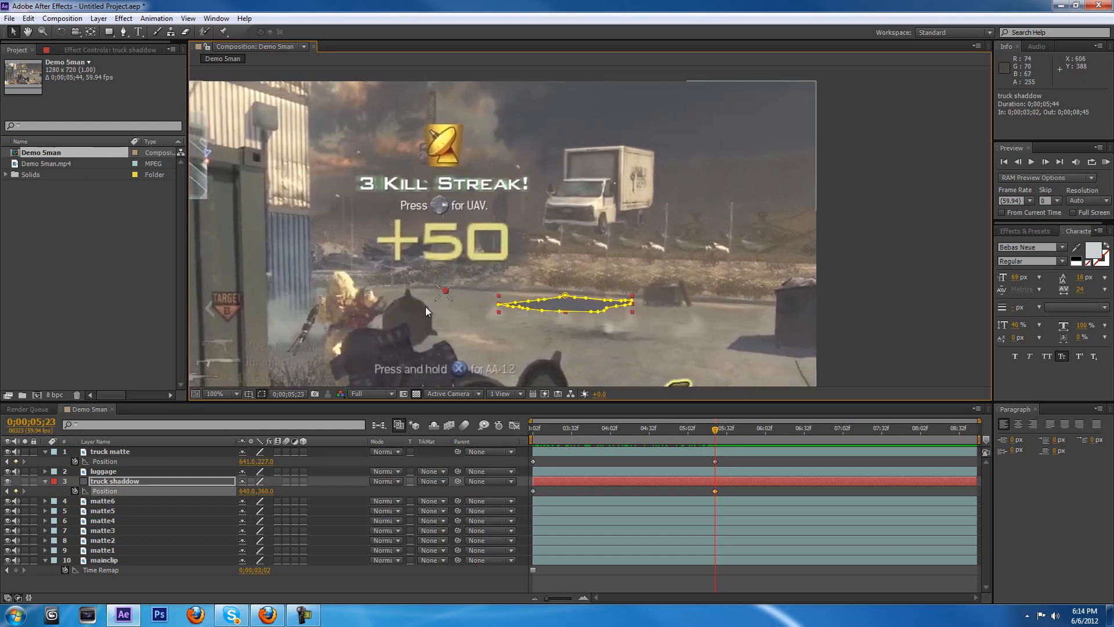
pyautogui.moveTo(447, 309); pyautogui.dragTo(451, 305)
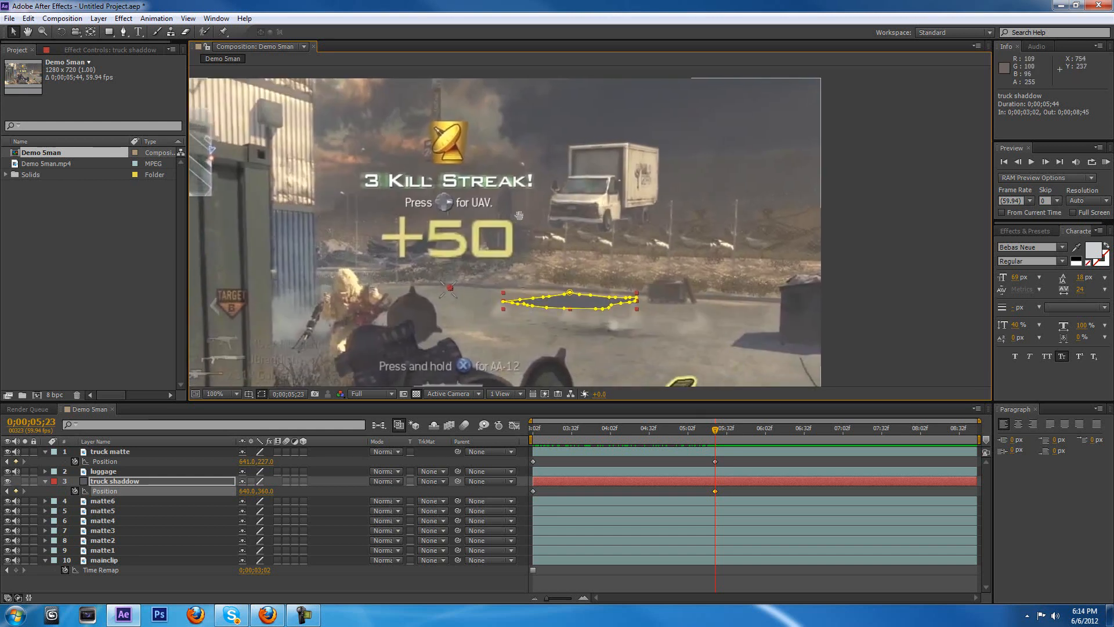
pyautogui.moveTo(514, 215); pyautogui.dragTo(526, 214)
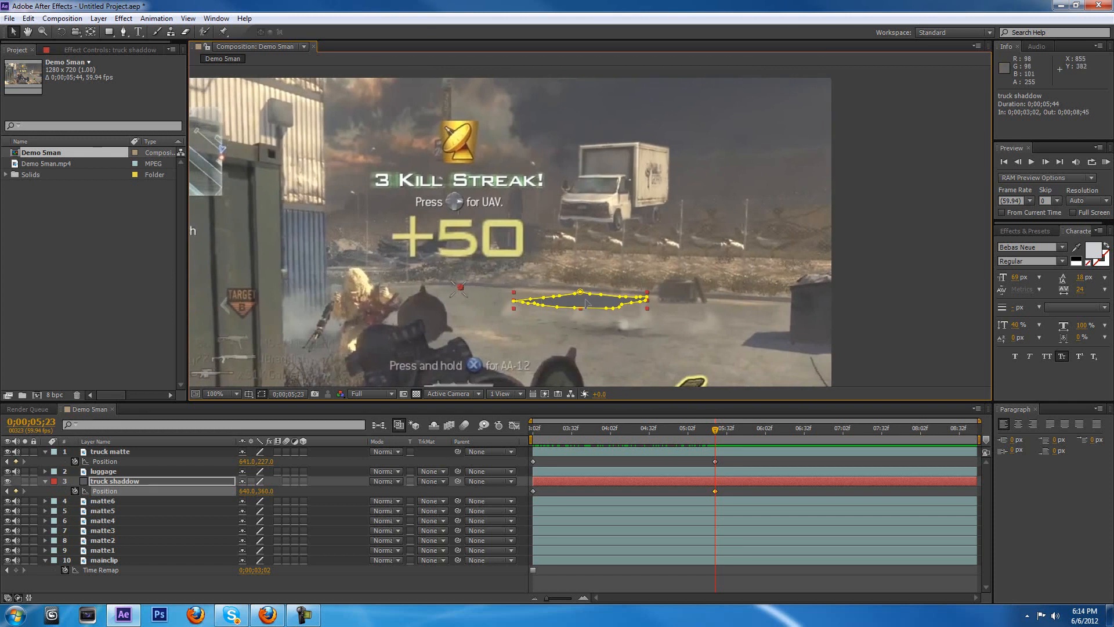
# Step: Move the truck shaddow layer along the ground to about 536, 376 at its 0;00;05;23 Position keyframe
pyautogui.click(711, 464)
pyautogui.click(714, 463)
pyautogui.click(715, 486)
pyautogui.click(715, 491)
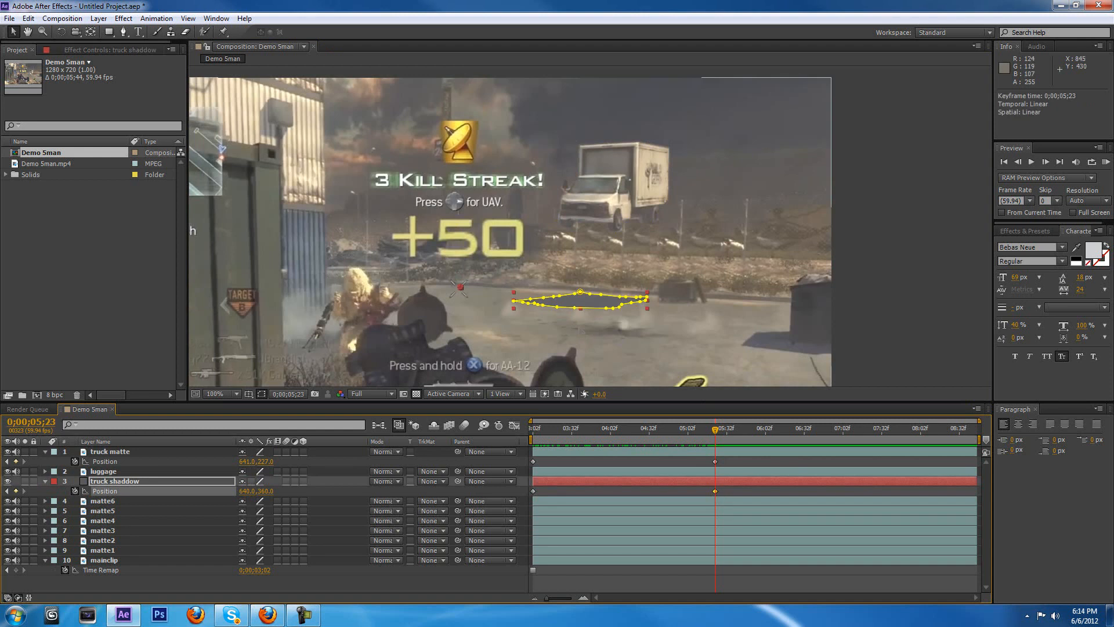
pyautogui.moveTo(595, 304); pyautogui.dragTo(534, 313)
pyautogui.scroll(-1, 551, 289)
pyautogui.scroll(1, 552, 289)
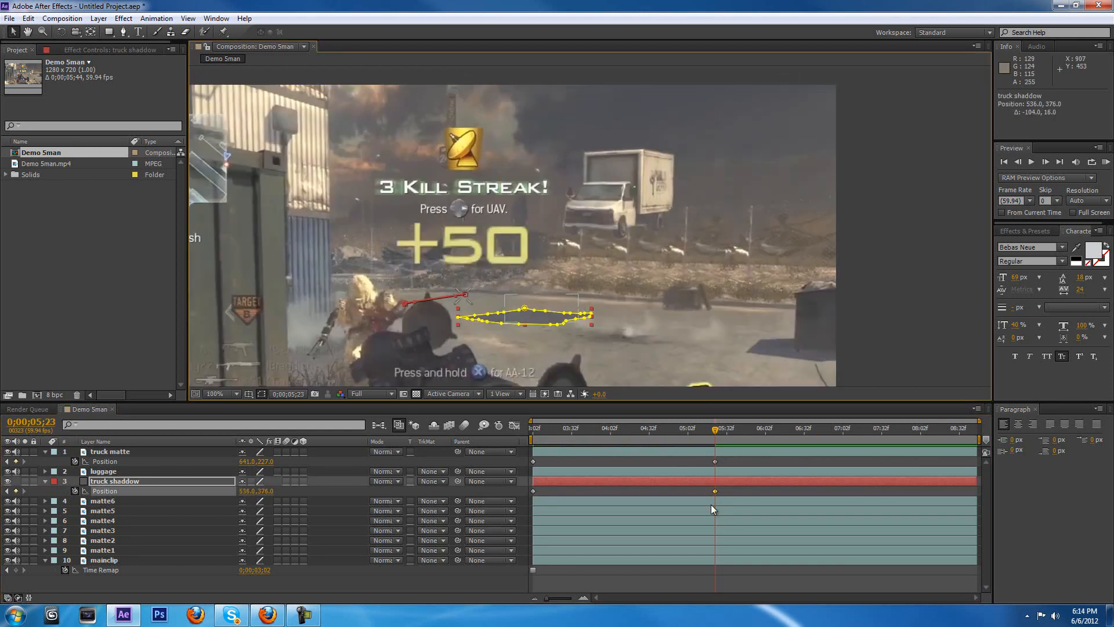
# Step: Preview the truck and shadow animation from 0;00;03;02, and return the playhead to 0;00;03;02 with no layer selected
pyautogui.click(703, 500)
pyautogui.scroll(-1, 620, 242)
pyautogui.moveTo(720, 430); pyautogui.dragTo(512, 435)
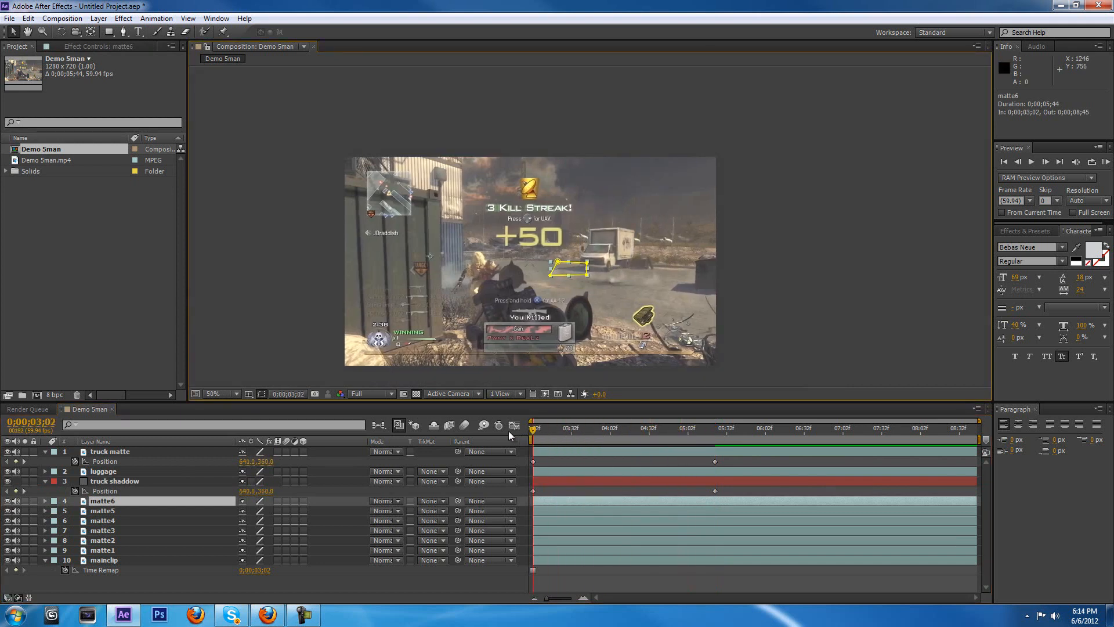
pyautogui.click(581, 510)
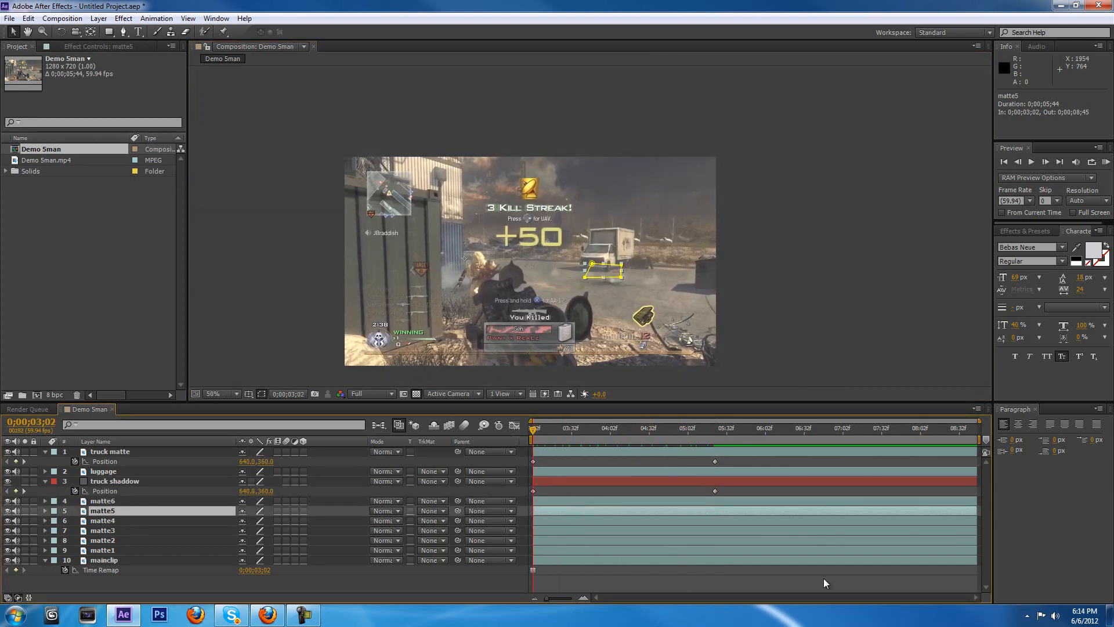
pyautogui.click(829, 561)
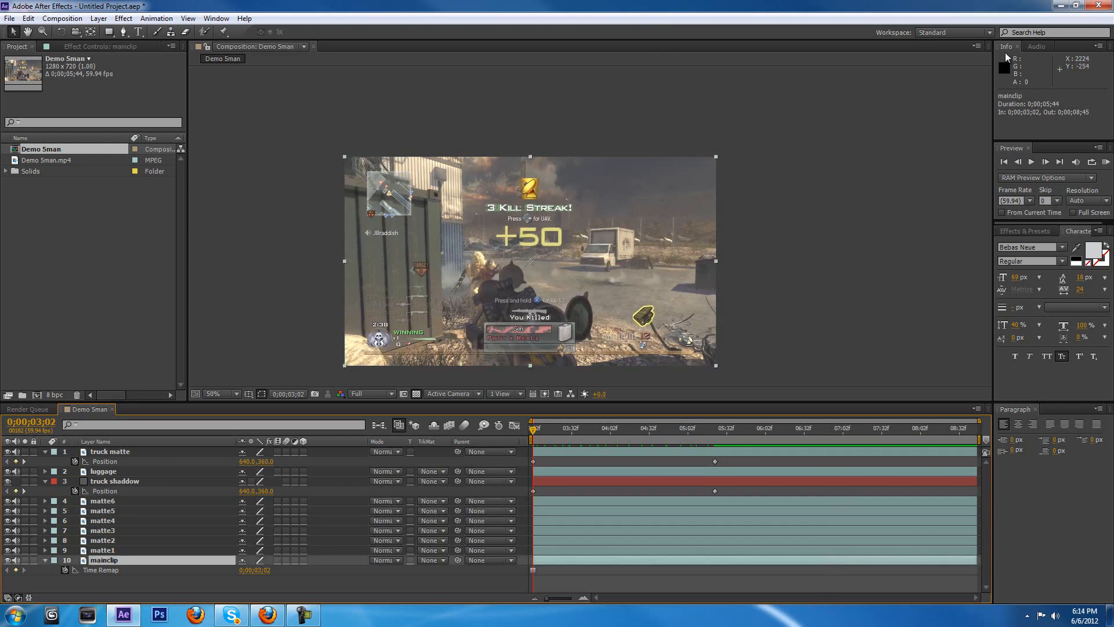
pyautogui.click(1032, 163)
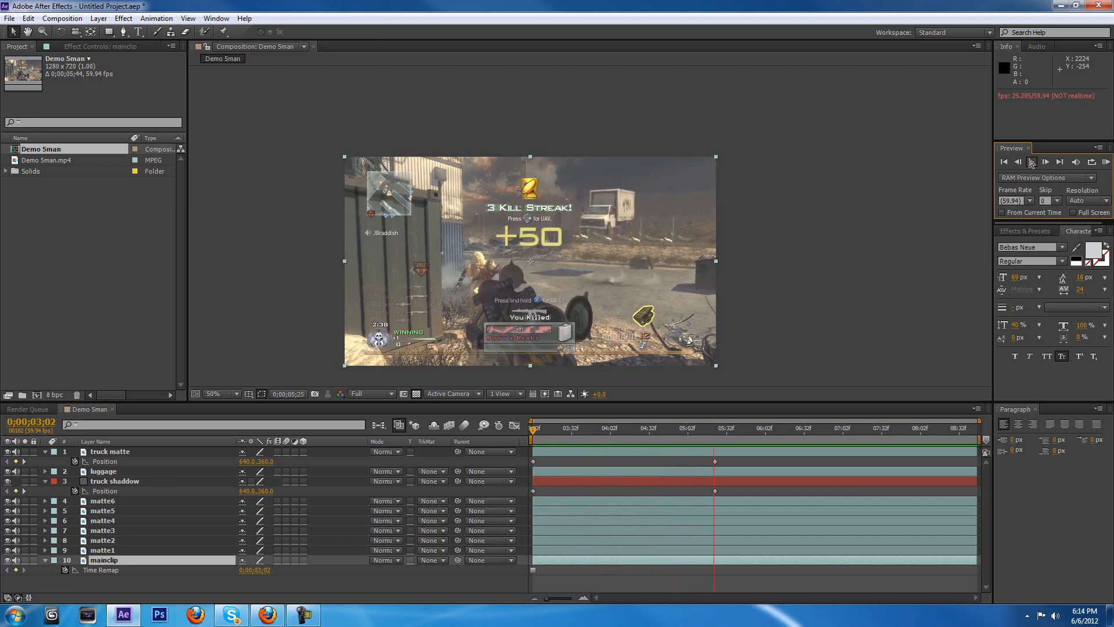
pyautogui.moveTo(541, 434)
pyautogui.mouseDown()
pyautogui.moveTo(697, 435)
pyautogui.moveTo(534, 435)
pyautogui.mouseUp()
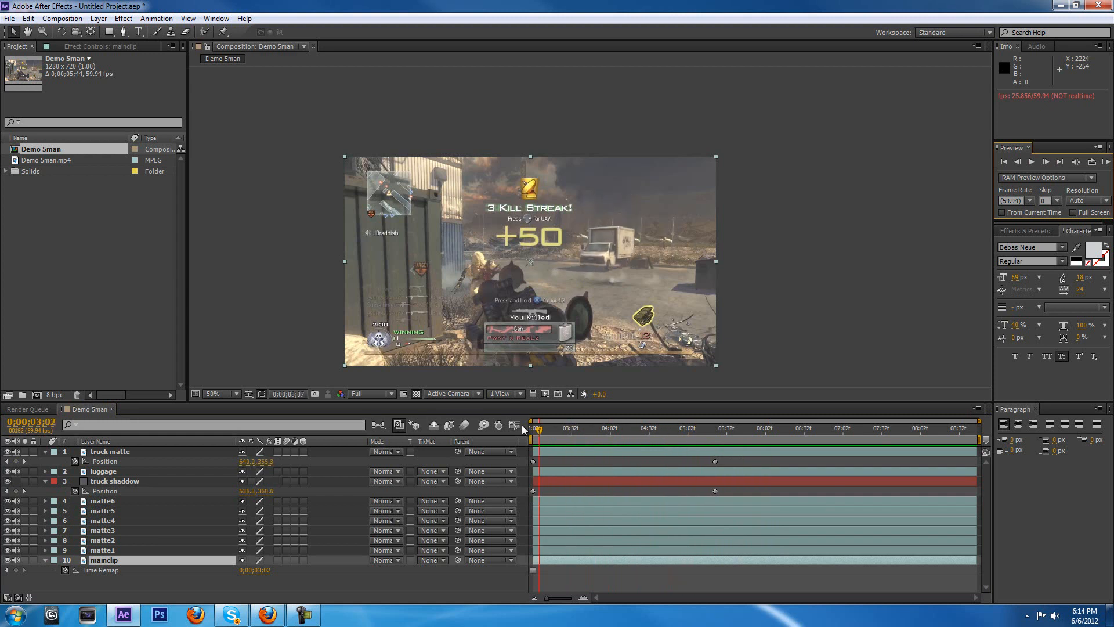
pyautogui.scroll(2, 551, 305)
pyautogui.scroll(-2, 551, 297)
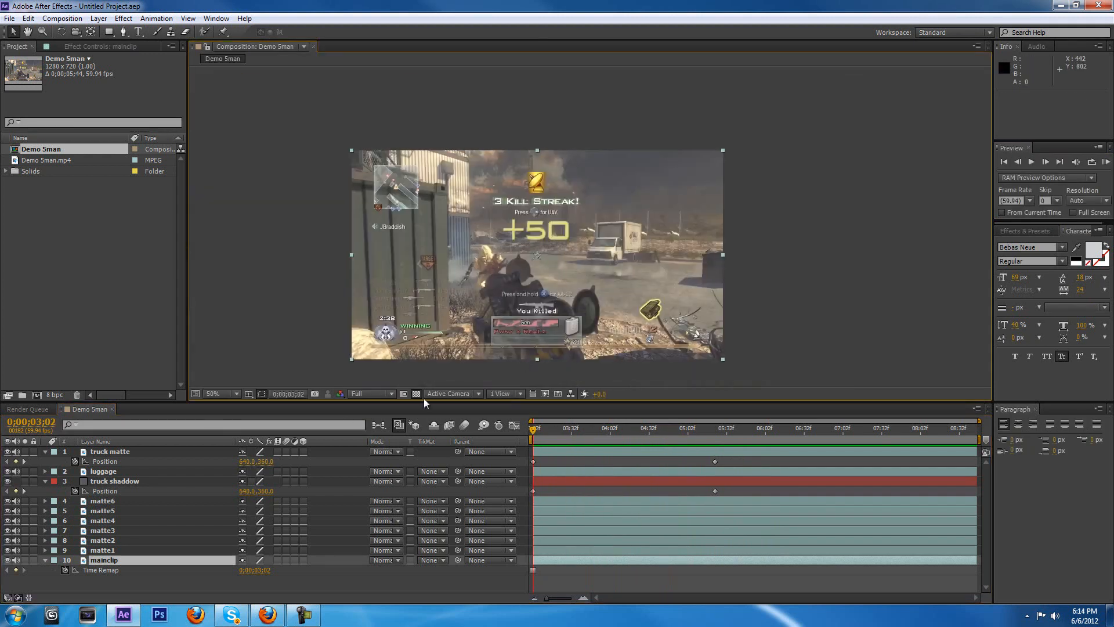
pyautogui.click(175, 579)
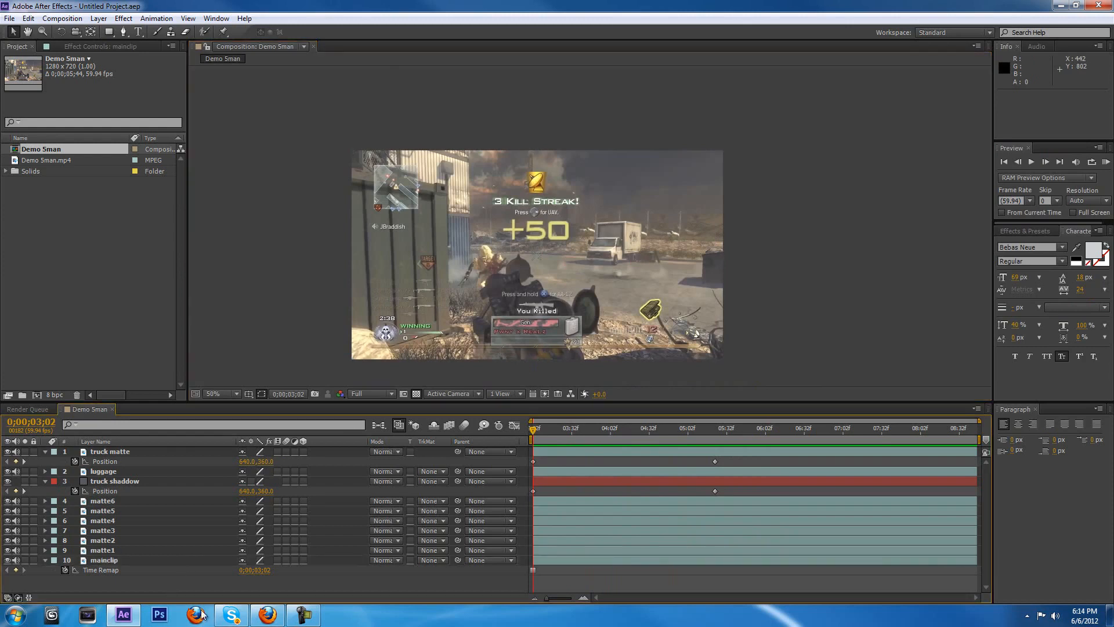
# Step: Switch to Firefox to view the paused "Initial experiment ** breakdown" video, and return to After Effects
pyautogui.click(267, 614)
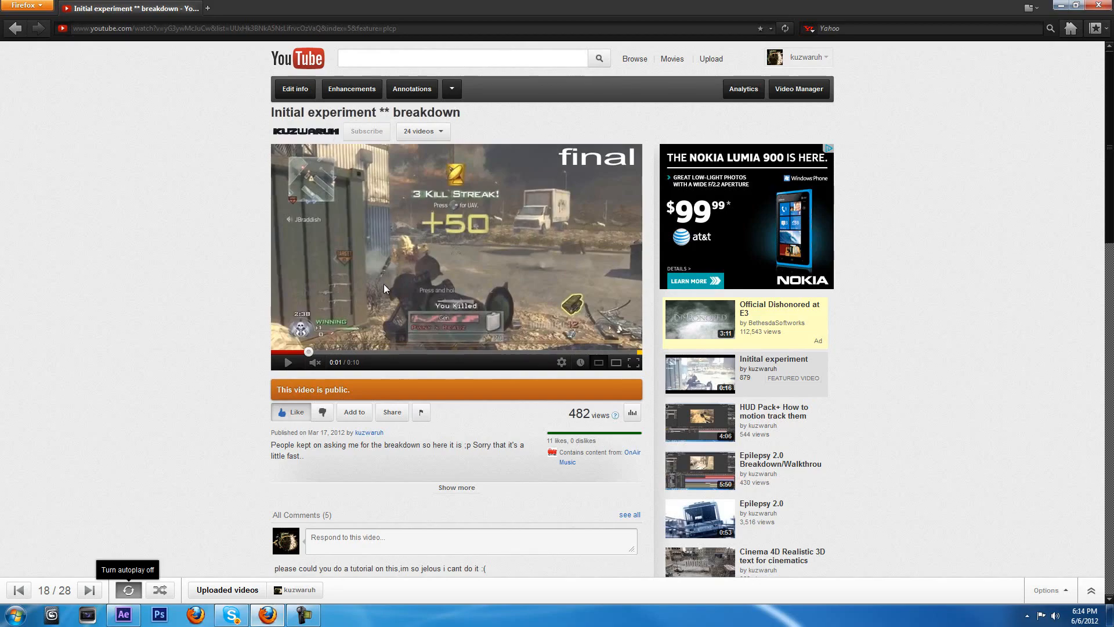
pyautogui.click(365, 300)
pyautogui.click(393, 305)
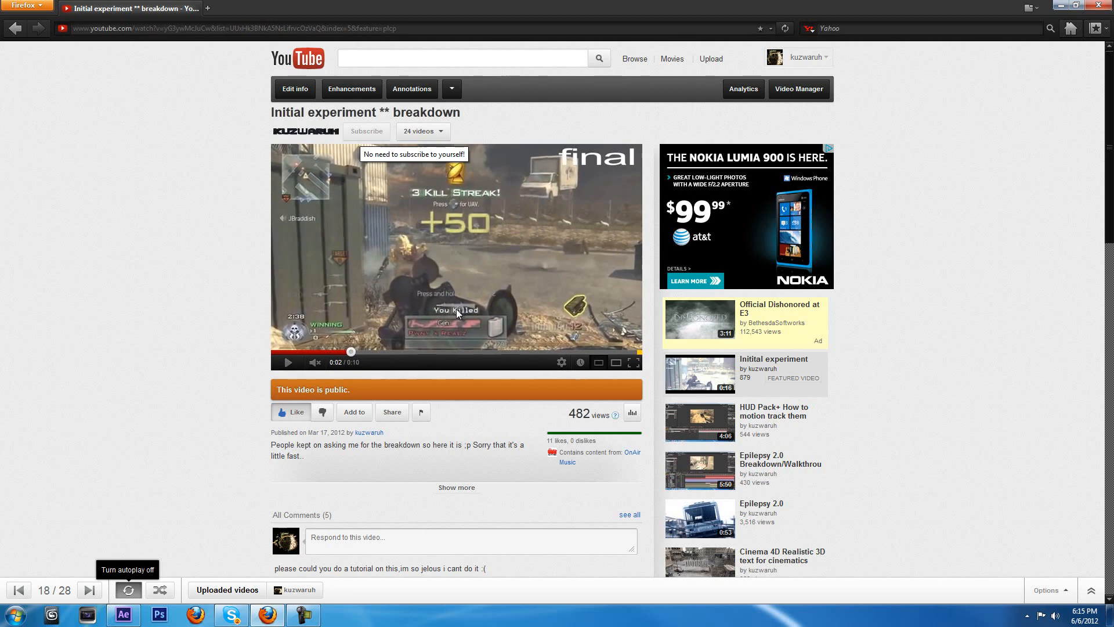
pyautogui.click(1062, 7)
pyautogui.scroll(2, 639, 173)
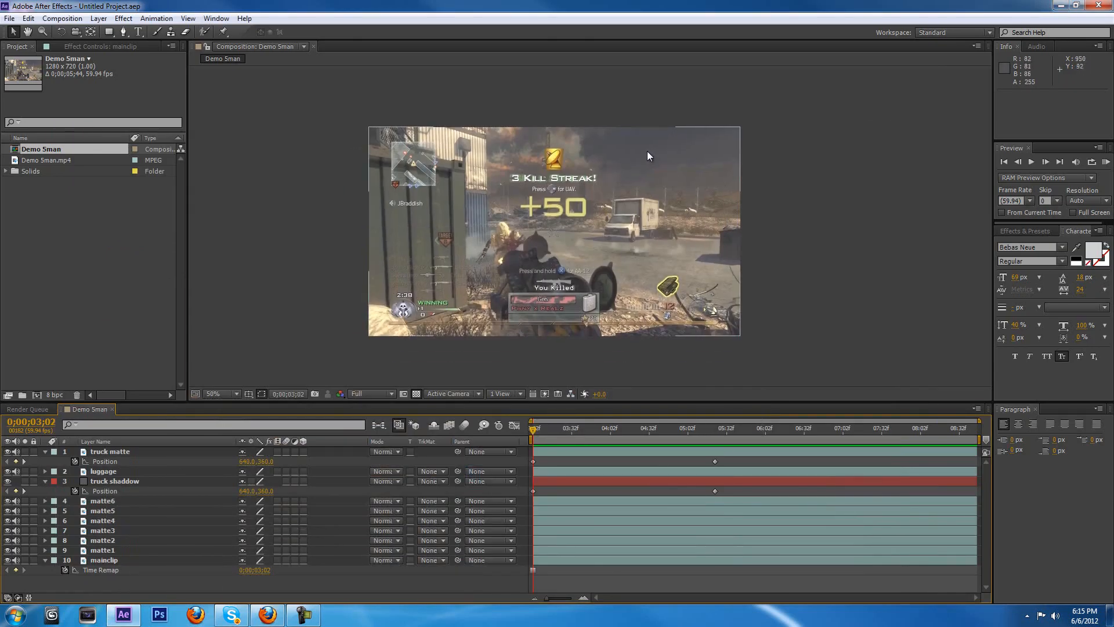
pyautogui.scroll(-1, 580, 186)
pyautogui.scroll(2, 570, 236)
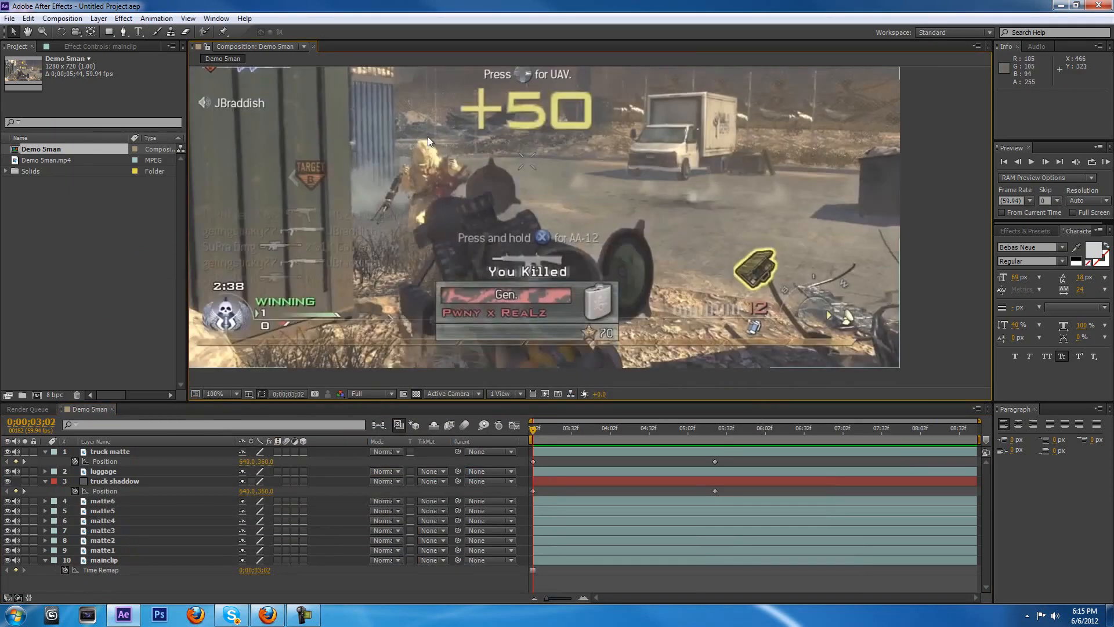
pyautogui.scroll(-2, 417, 137)
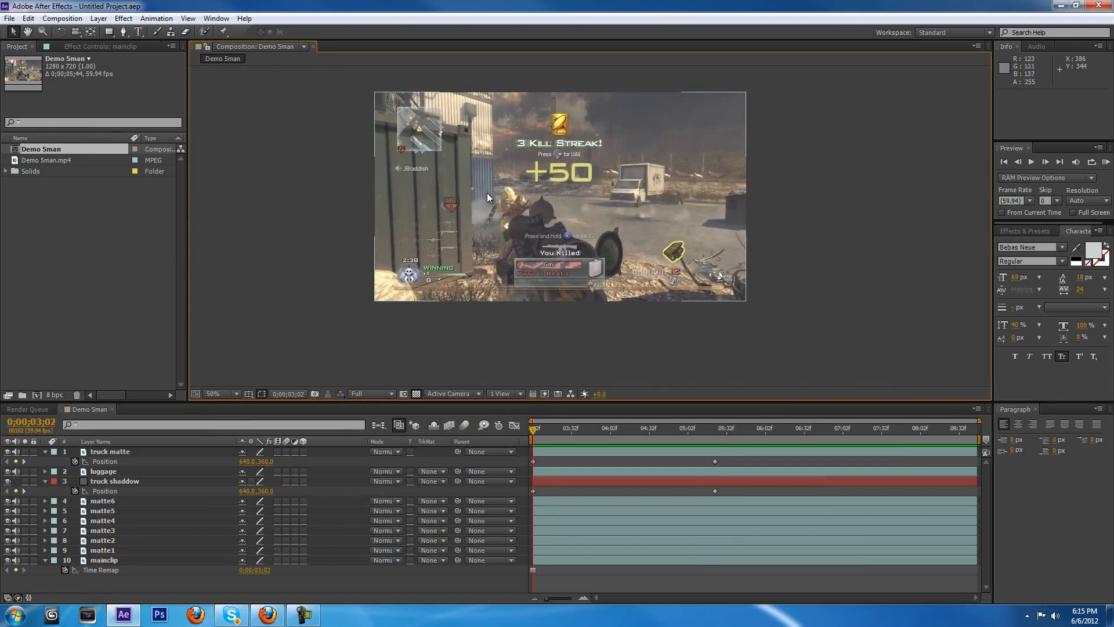
pyautogui.moveTo(511, 193); pyautogui.dragTo(513, 193)
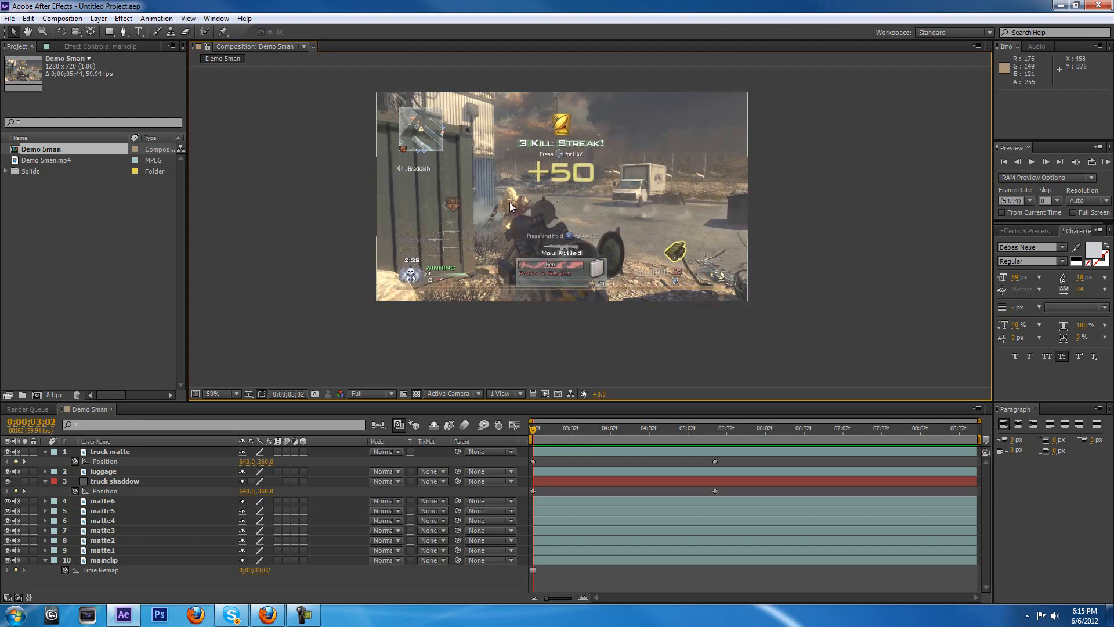
pyautogui.moveTo(517, 204); pyautogui.dragTo(551, 216)
pyautogui.scroll(1, 545, 212)
pyautogui.scroll(-1, 549, 204)
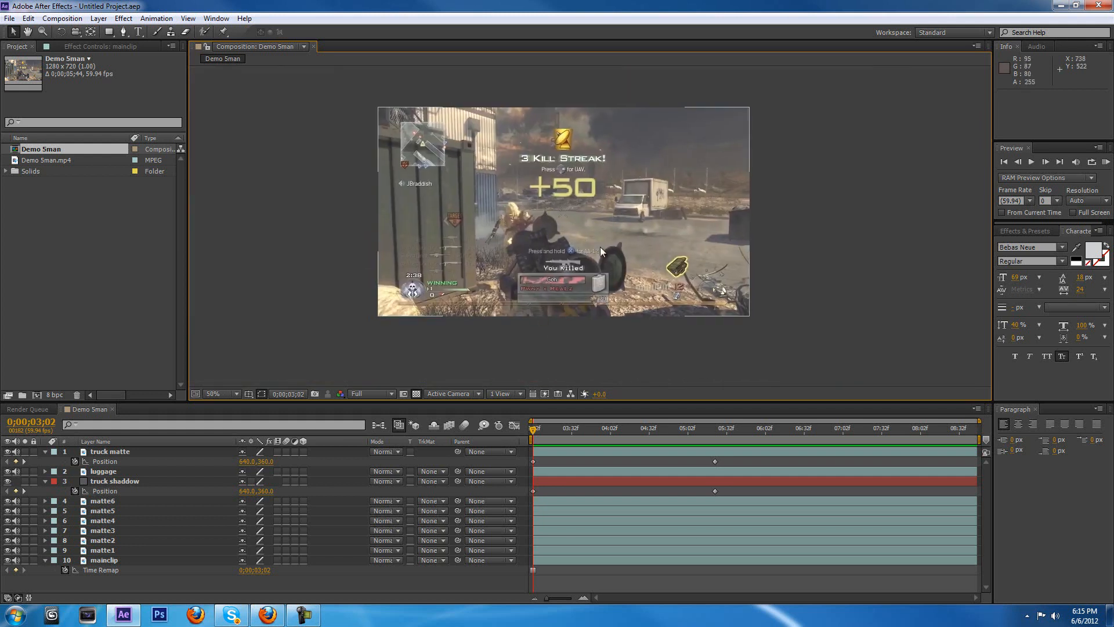
pyautogui.scroll(1, 607, 256)
pyautogui.scroll(-1, 601, 246)
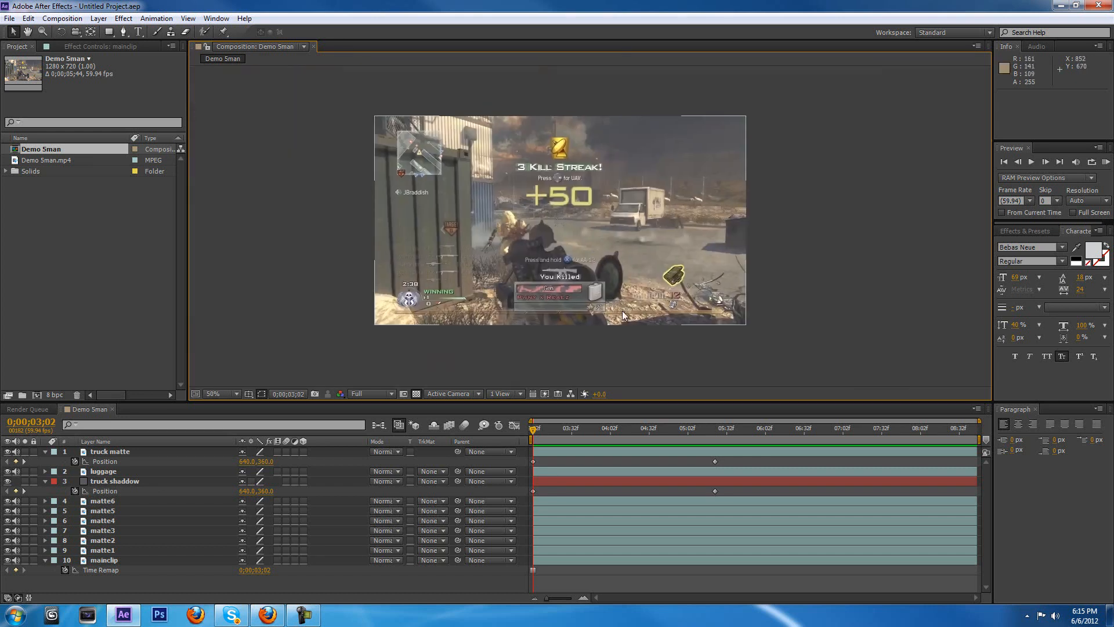
pyautogui.scroll(1, 583, 254)
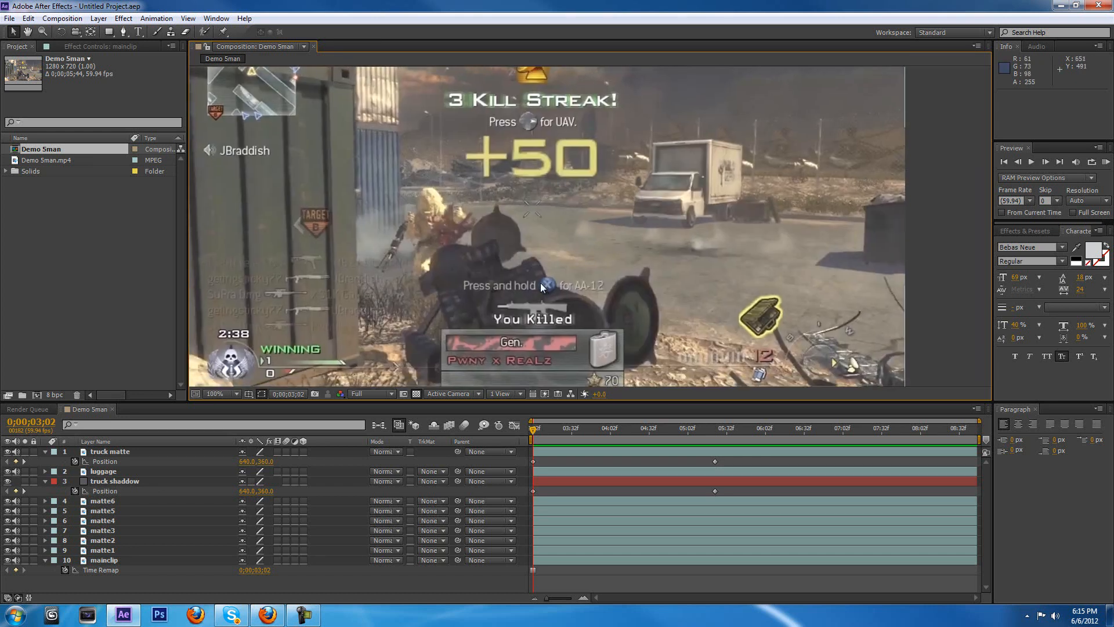
pyautogui.scroll(-1, 545, 286)
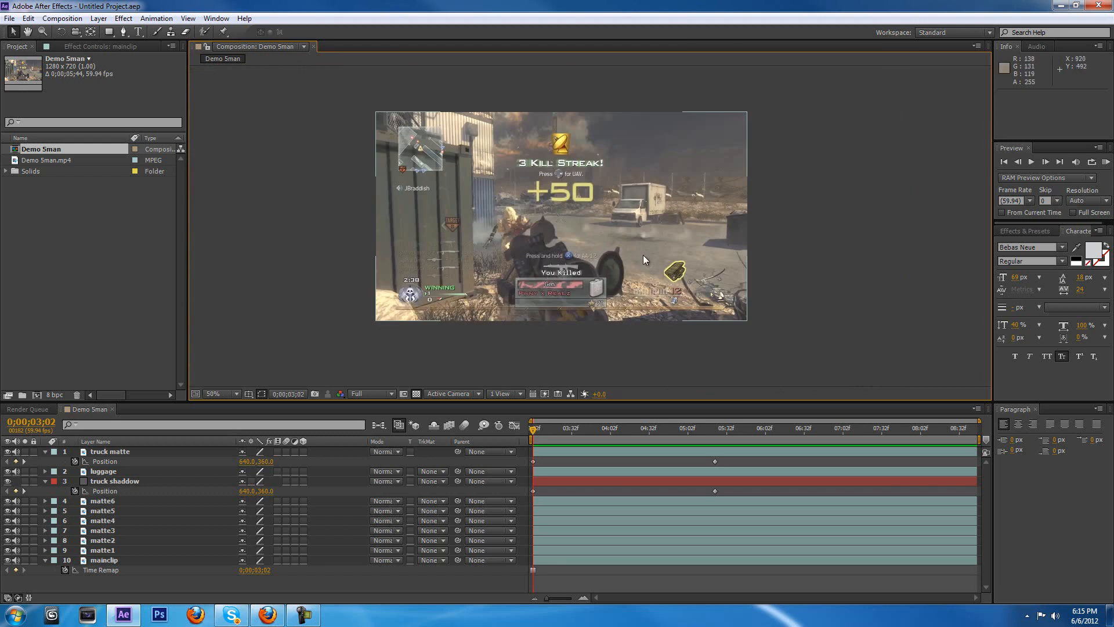
pyautogui.moveTo(620, 245); pyautogui.dragTo(616, 260)
pyautogui.moveTo(534, 430)
pyautogui.mouseDown()
pyautogui.moveTo(719, 430)
pyautogui.moveTo(530, 426)
pyautogui.mouseUp()
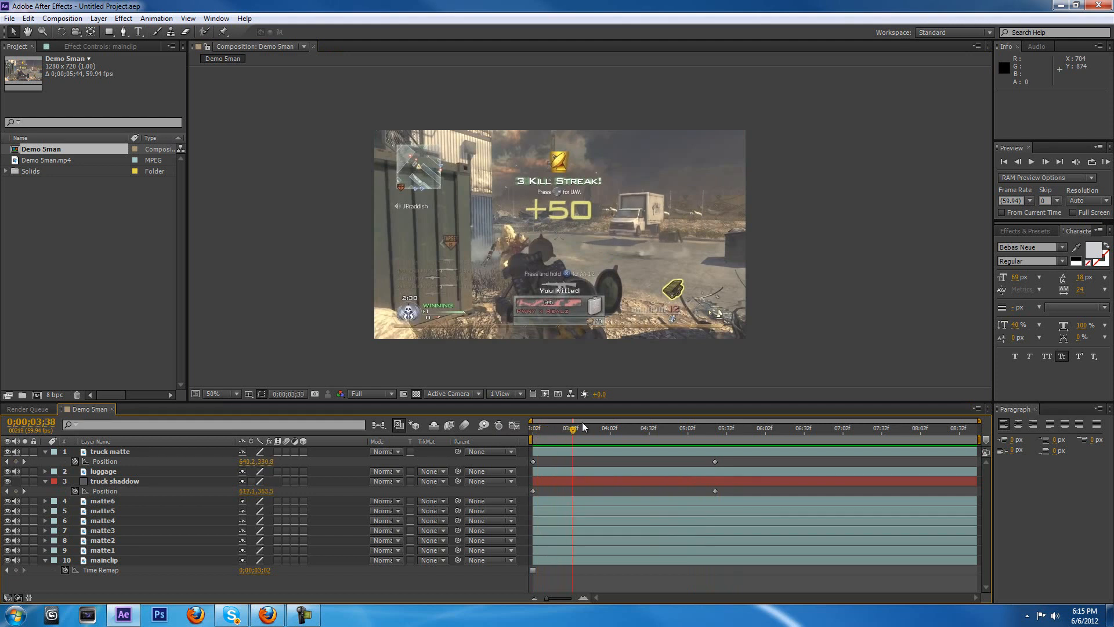
pyautogui.moveTo(587, 242); pyautogui.dragTo(585, 245)
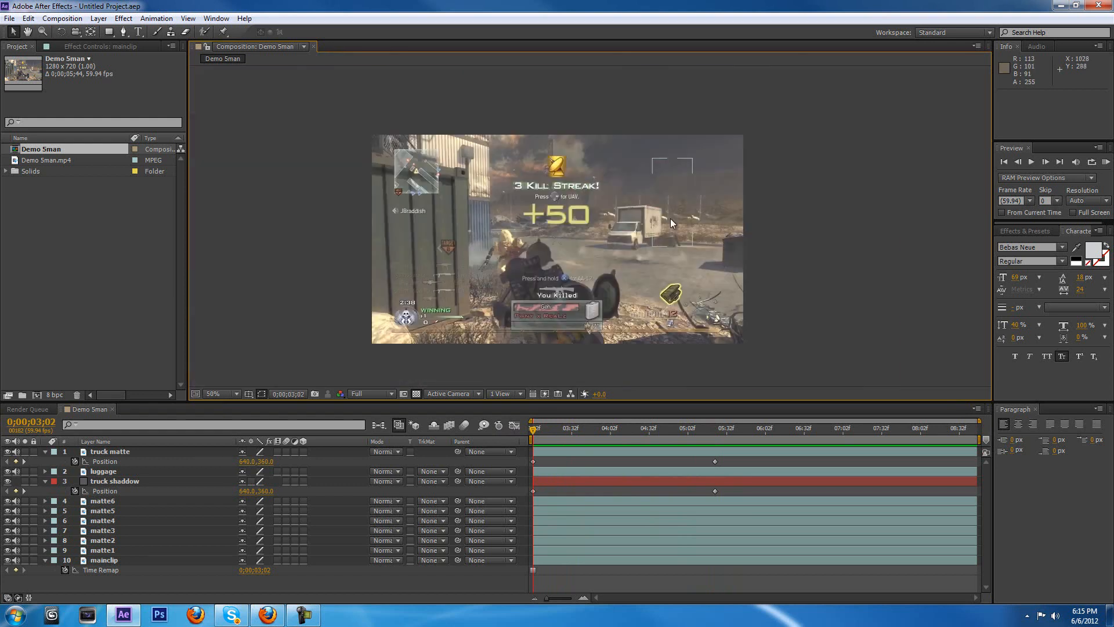
pyautogui.moveTo(668, 216); pyautogui.dragTo(665, 221)
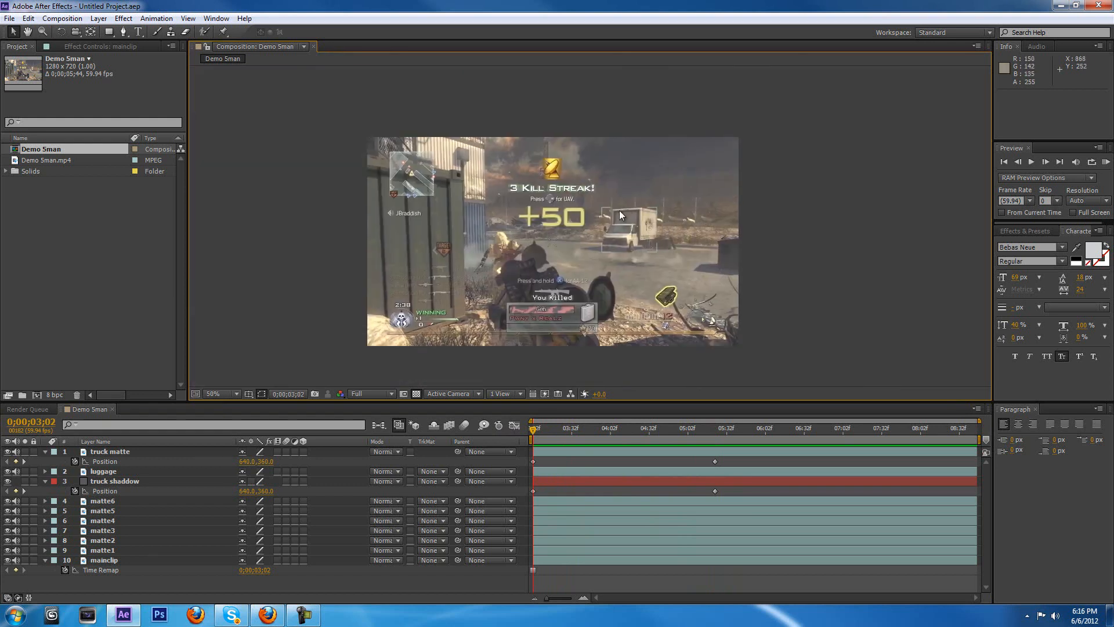
pyautogui.moveTo(611, 256); pyautogui.dragTo(609, 258)
# Step: Hide the truck matte, luggage and truck shaddow layers, and inspect the patched background at 0;00;05;23
pyautogui.press('.')
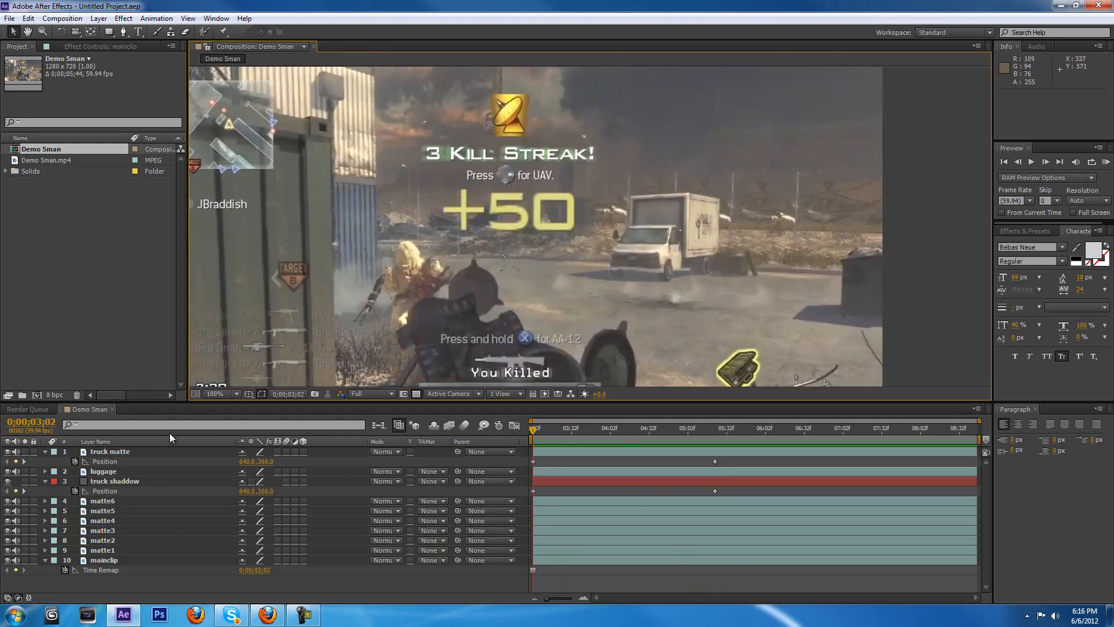
pyautogui.moveTo(7, 452); pyautogui.dragTo(7, 481)
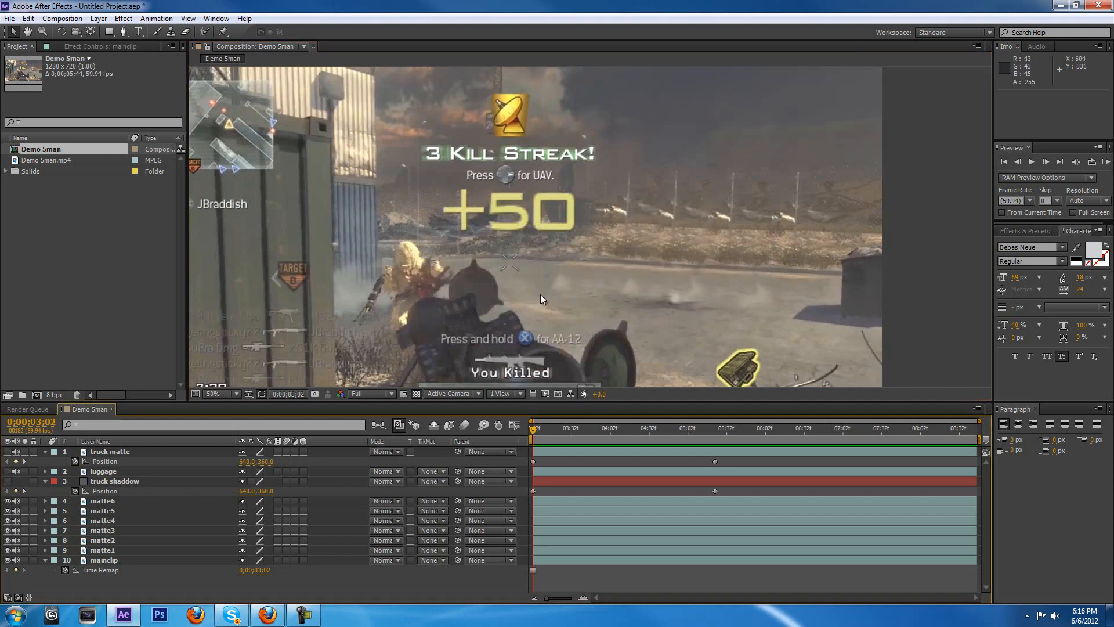
pyautogui.scroll(-1, 540, 294)
pyautogui.moveTo(534, 429); pyautogui.dragTo(717, 434)
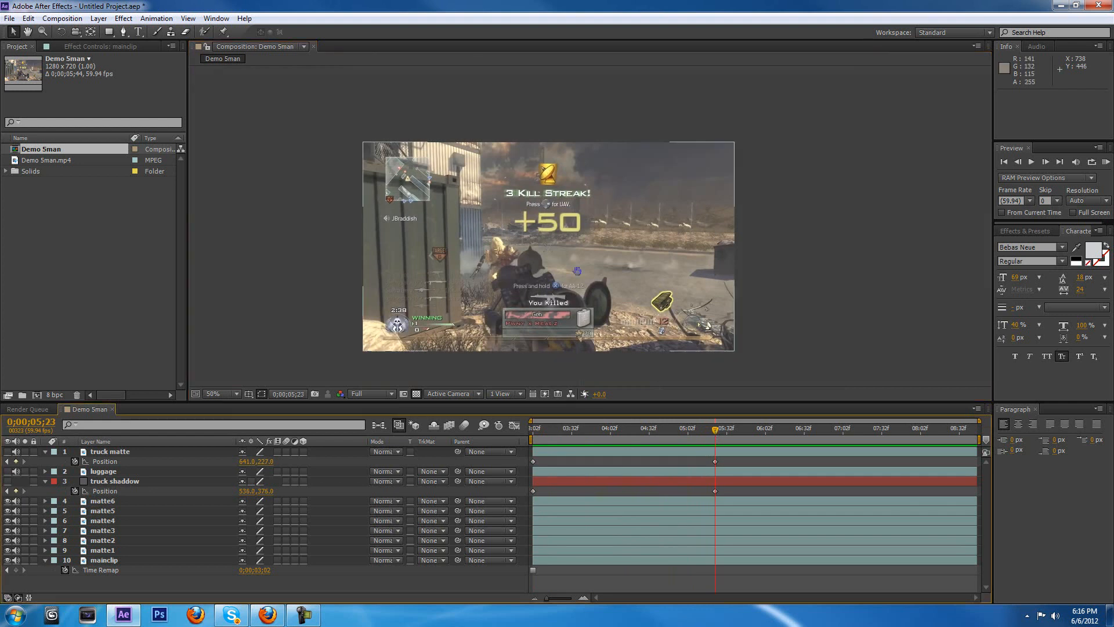
pyautogui.moveTo(580, 274); pyautogui.dragTo(582, 273)
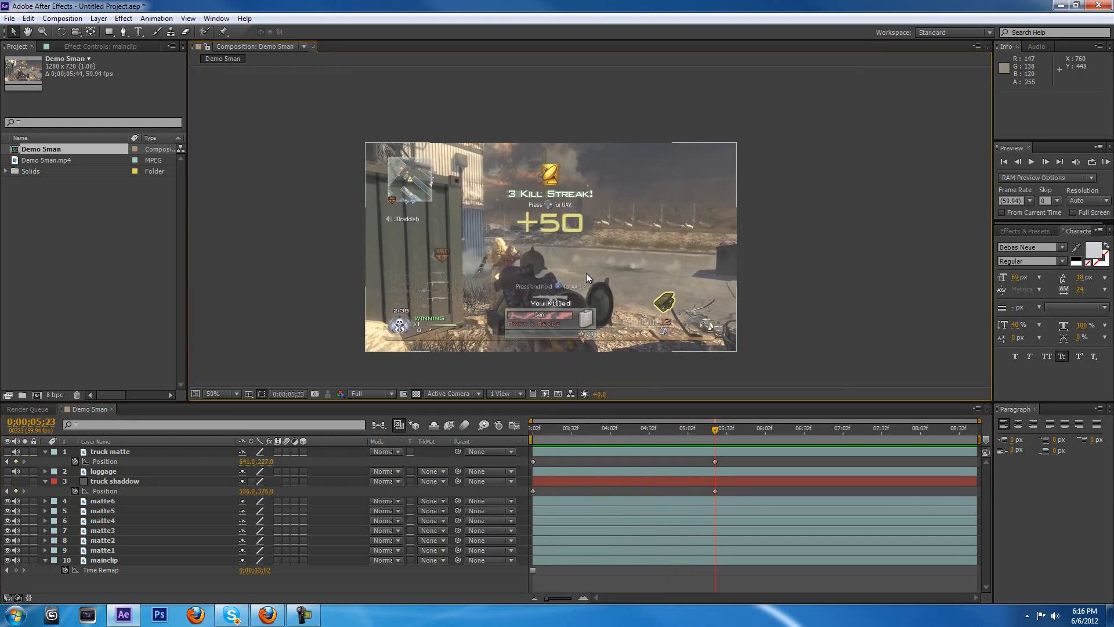
pyautogui.moveTo(567, 264); pyautogui.dragTo(574, 260)
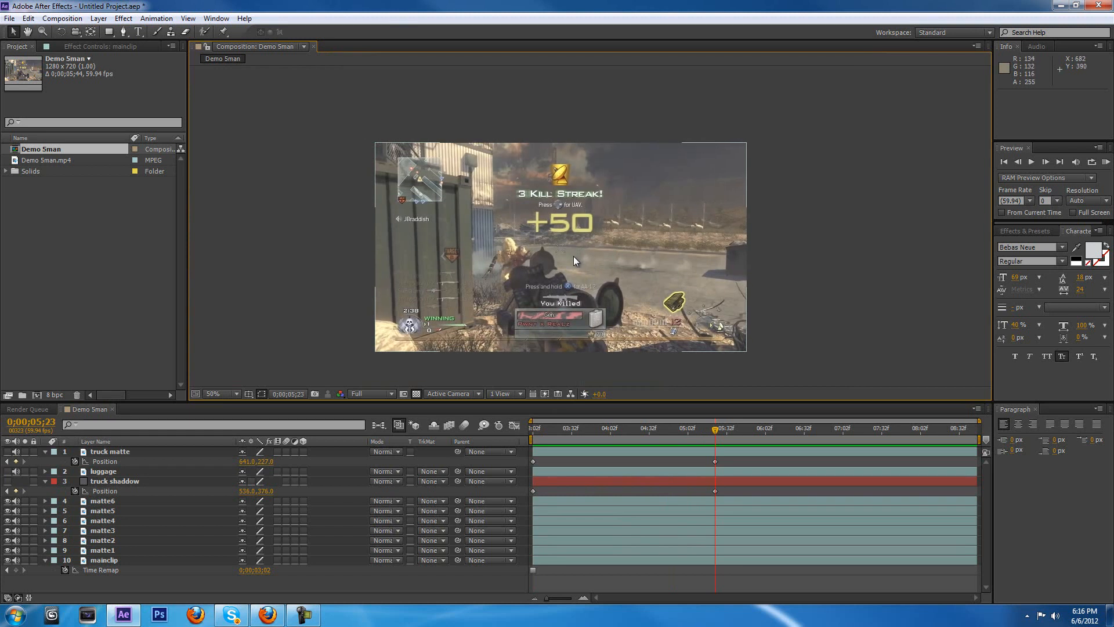